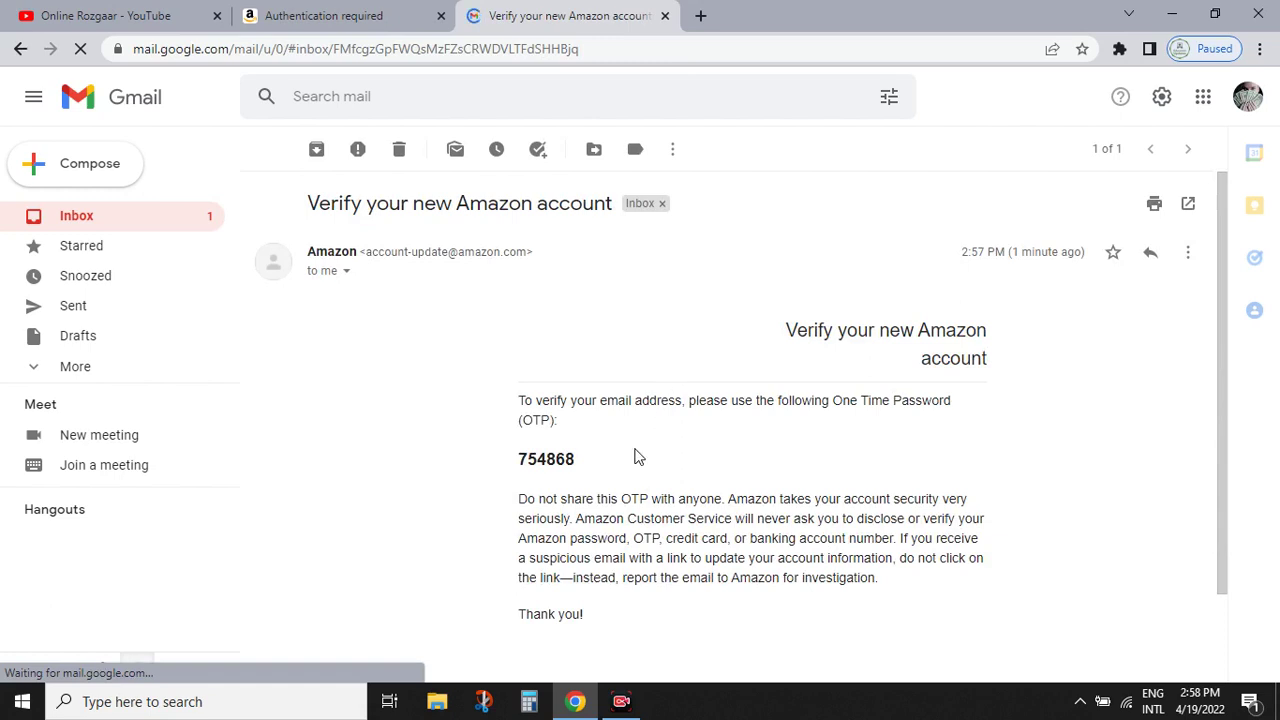
# - Copy the one-time password from the Amazon verification email in Gmail
pyautogui.moveTo(572, 458); pyautogui.dragTo(518, 467)
pyautogui.click(543, 459)
pyautogui.doubleClick(545, 459)
pyautogui.rightClick(530, 465)
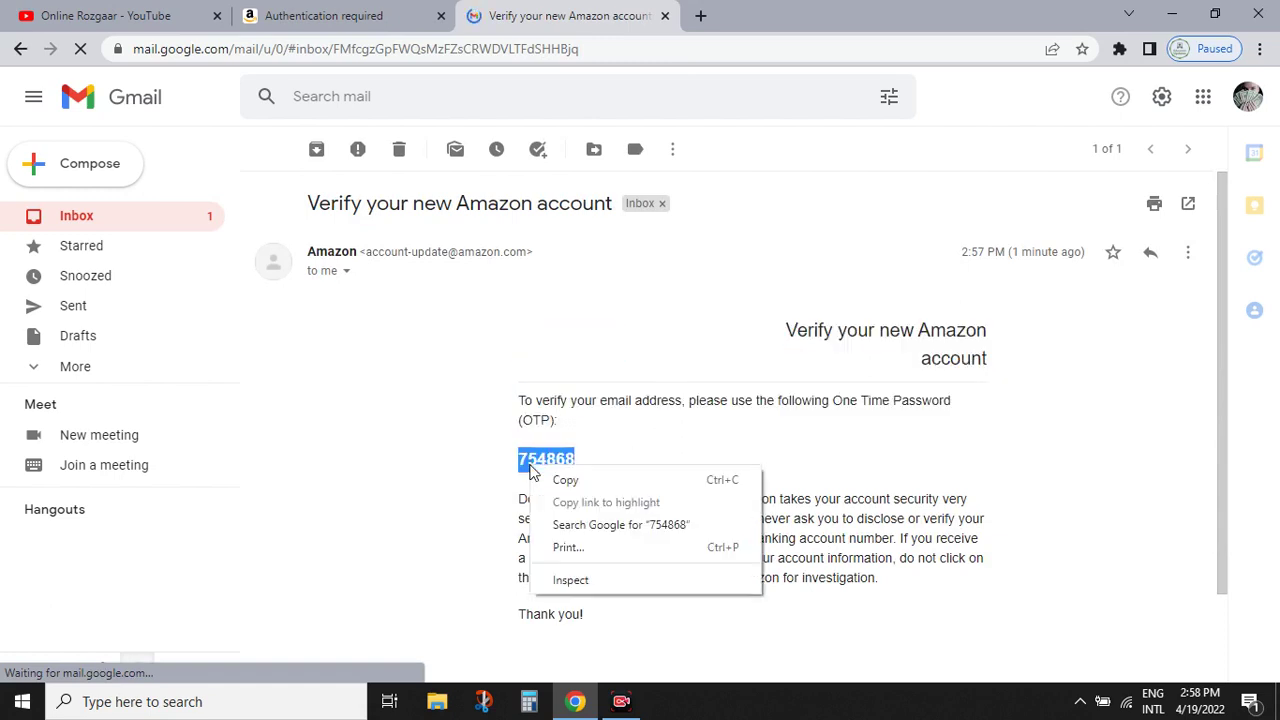
pyautogui.click(563, 482)
# - Paste the one-time password on Amazon's Verify email address page and submit it to create the account
pyautogui.click(334, 16)
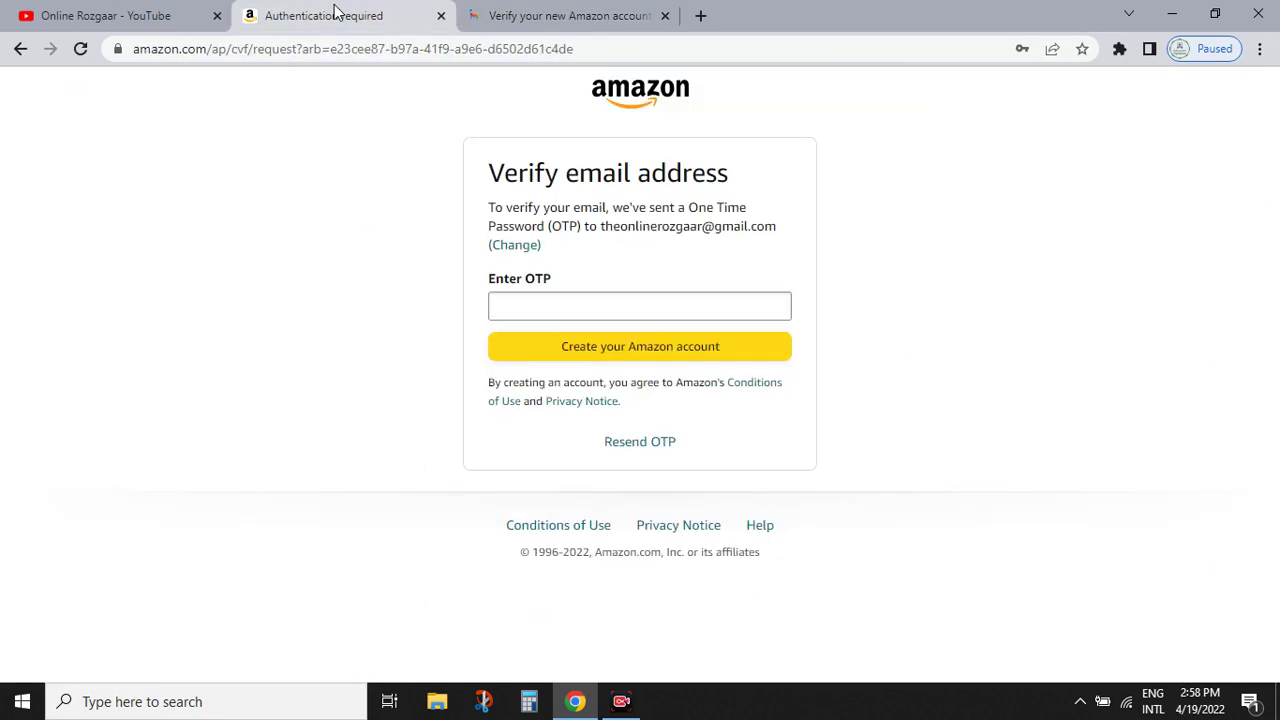
pyautogui.click(553, 305)
pyautogui.hotkey('ctrl', 'v')
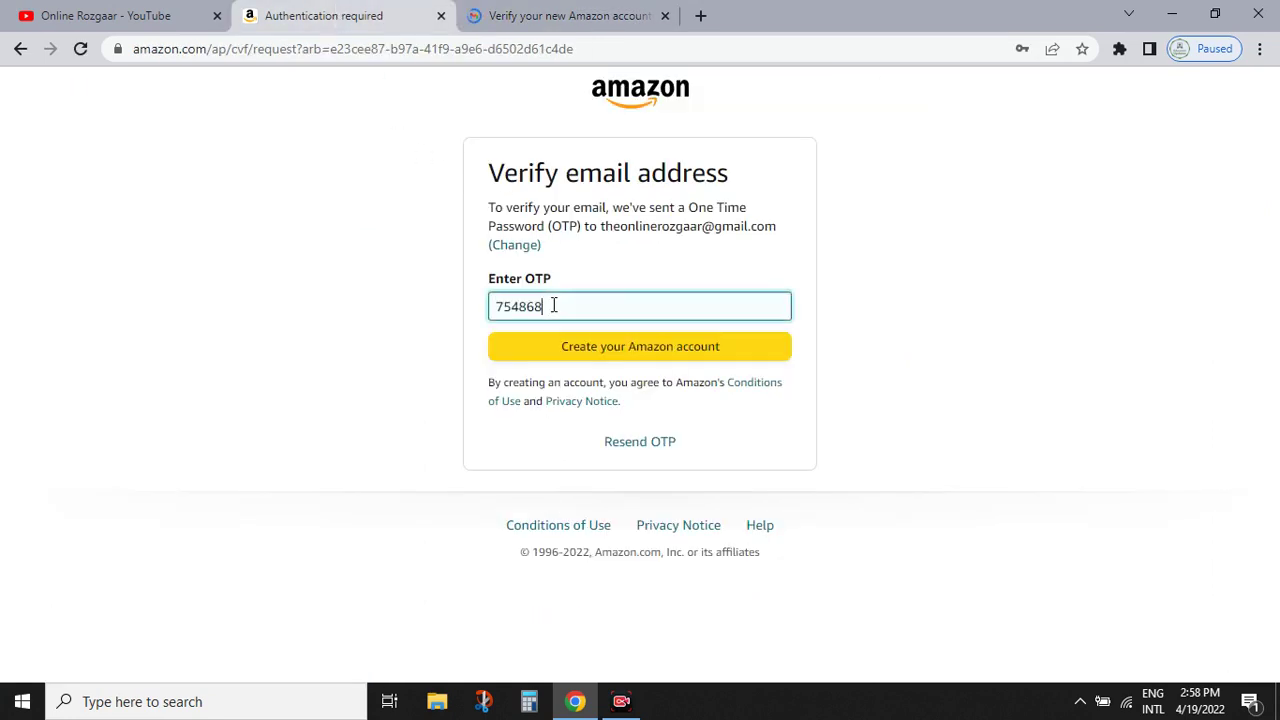
pyautogui.click(609, 354)
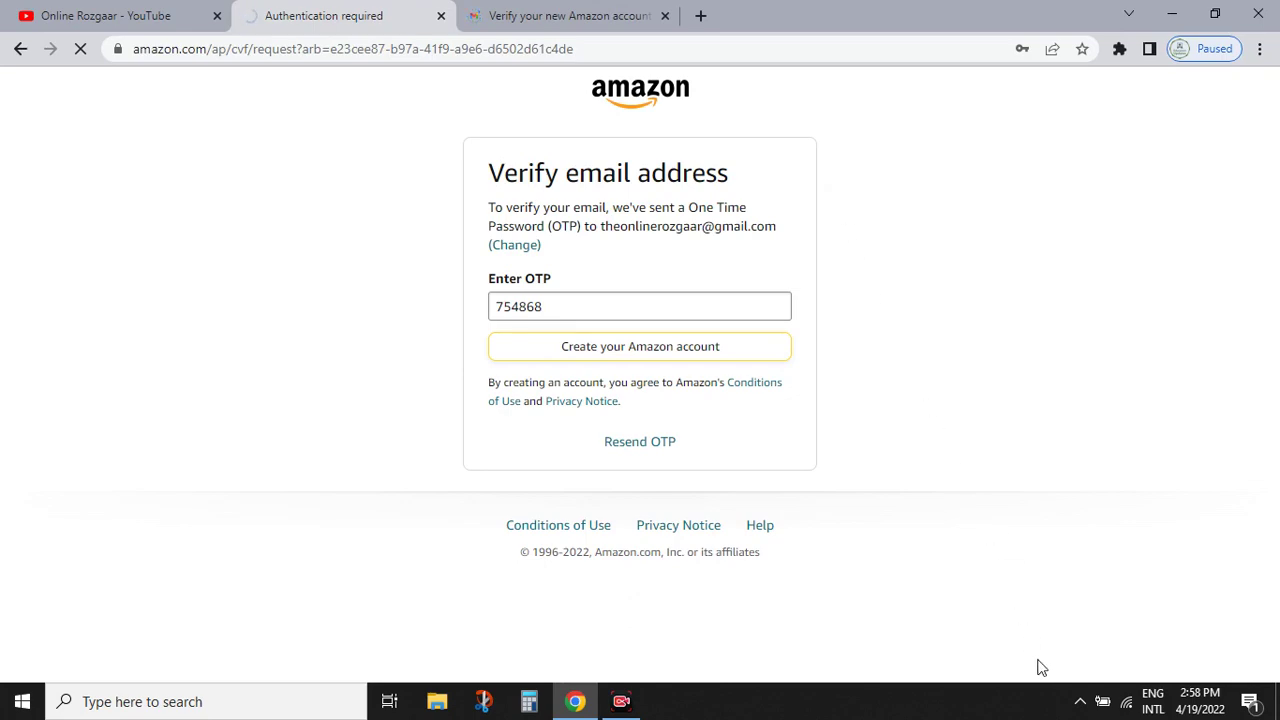
pyautogui.click(126, 17)
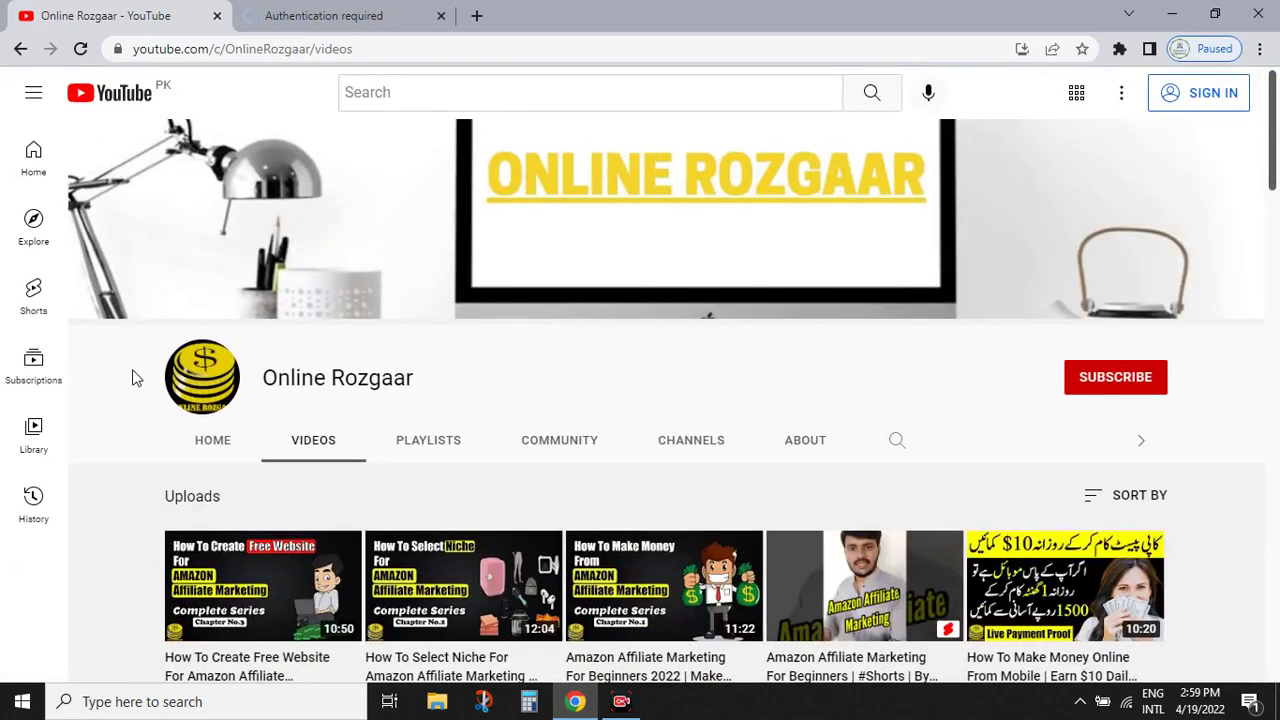
# - Scroll the YouTube channel's Videos page before returning to the Associates signup form
pyautogui.moveTo(1275, 165)
pyautogui.mouseDown()
pyautogui.moveTo(1276, 258)
pyautogui.moveTo(1270, 168)
pyautogui.mouseUp()
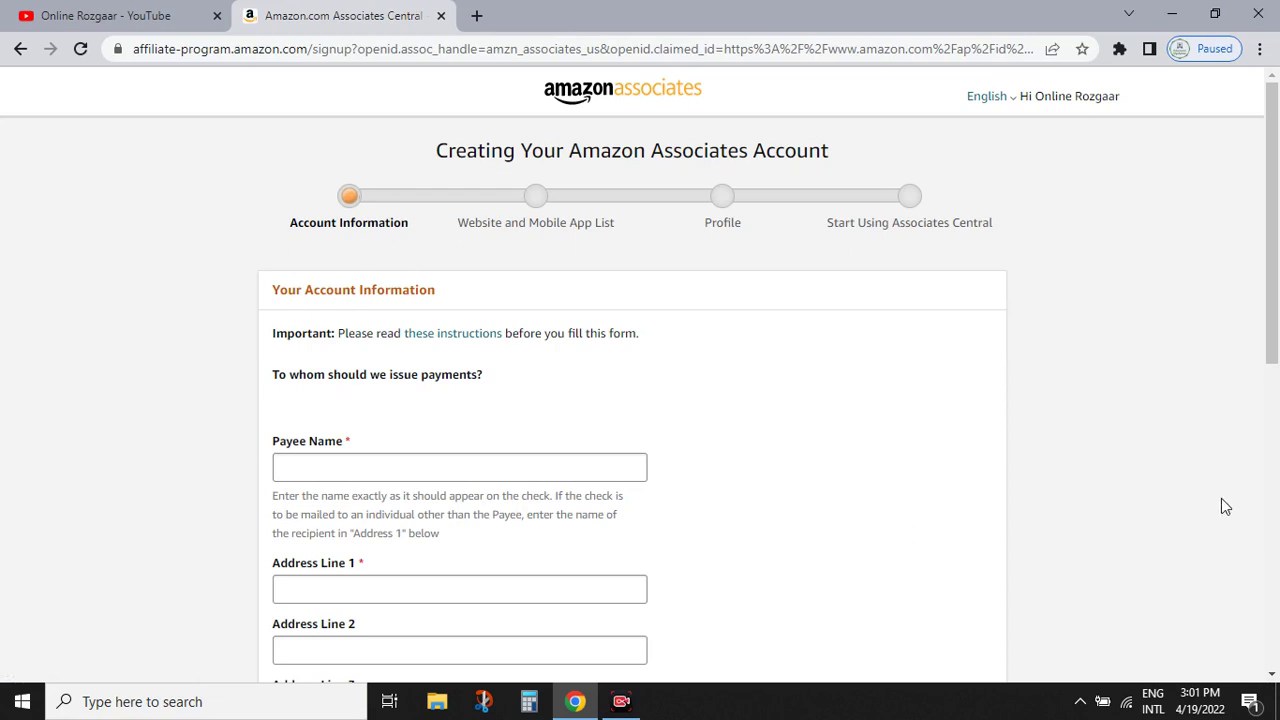
# - Enter the payee's full name in the Payee Name field of the Account Information form
pyautogui.scroll(-1, 1040, 660)
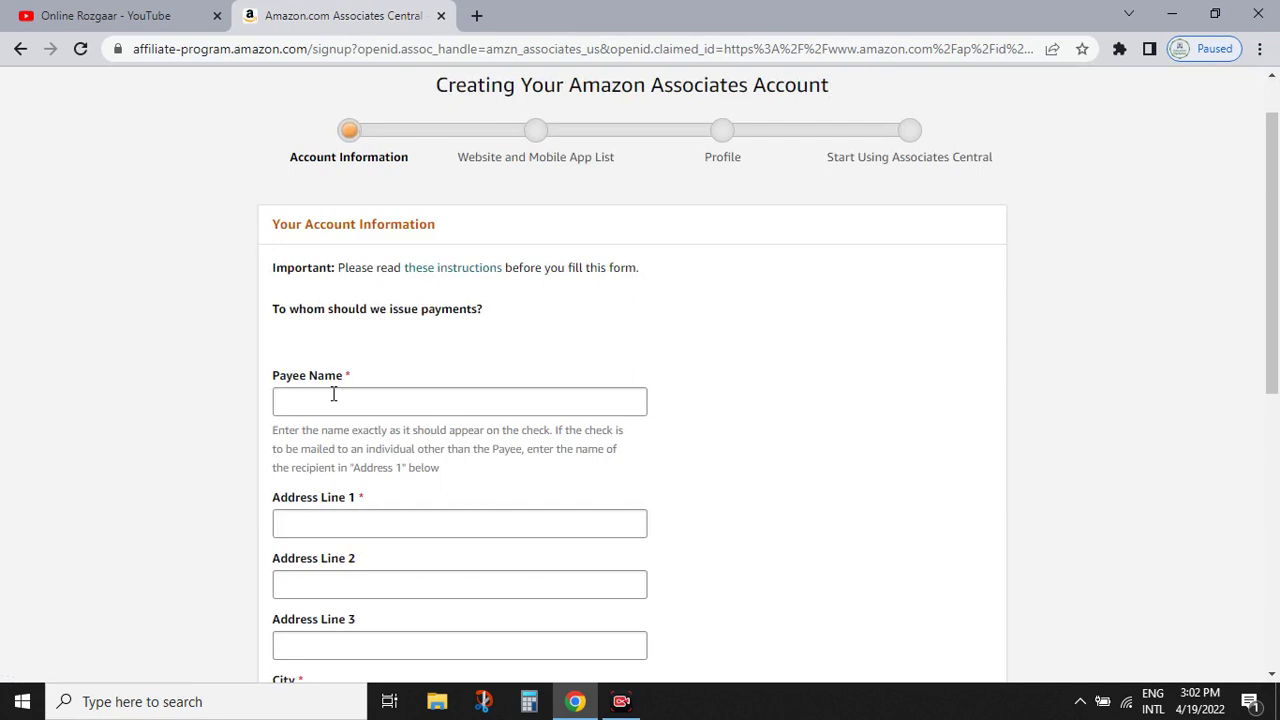
pyautogui.click(333, 394)
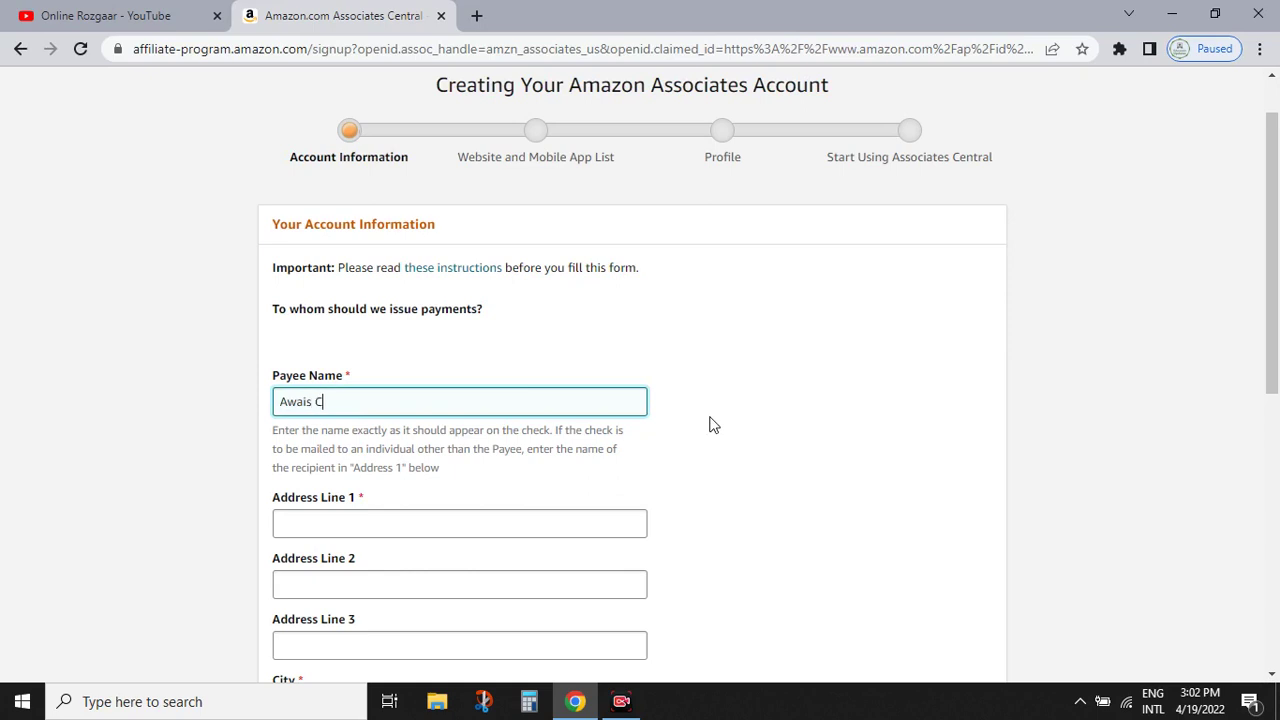
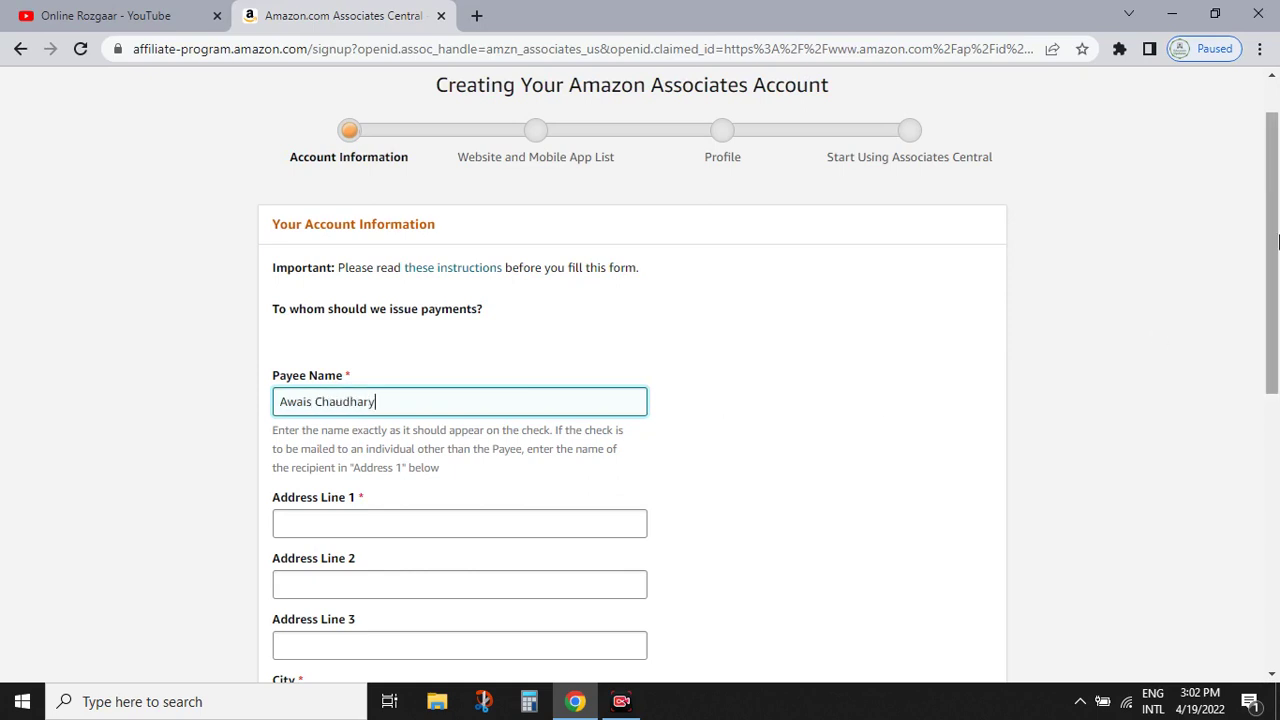
pyautogui.scroll(-2, 596, 401)
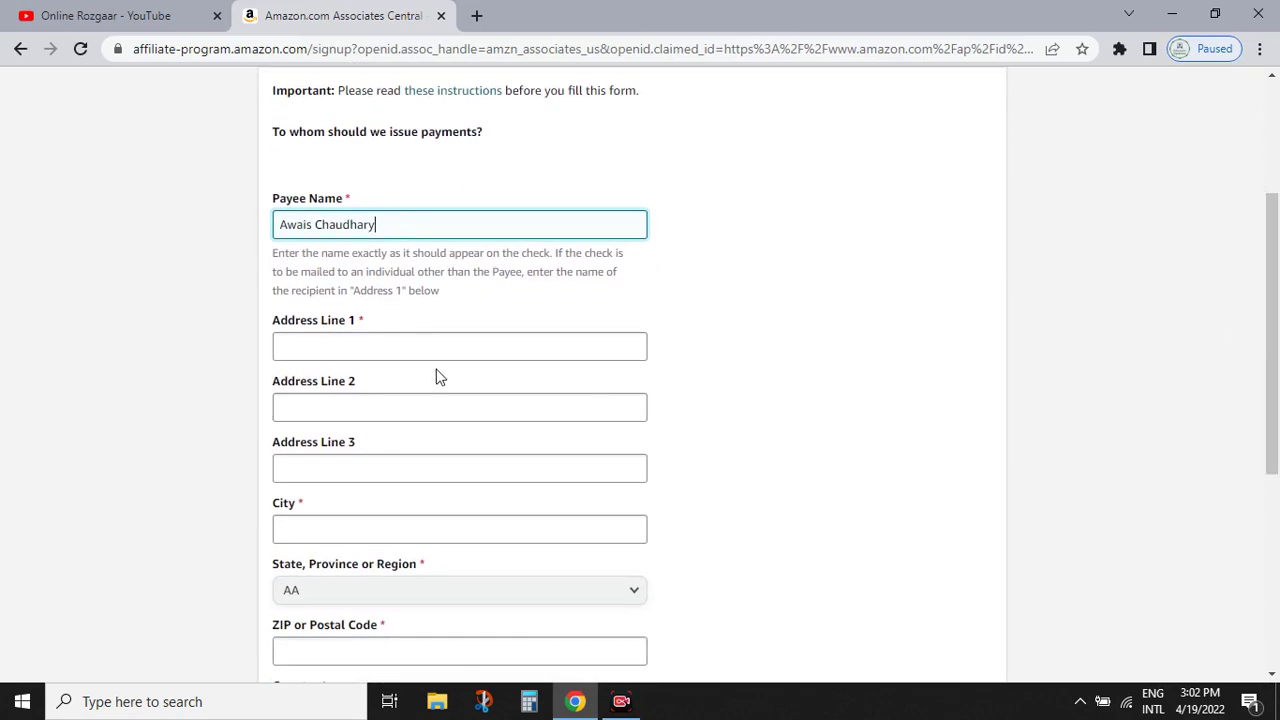
pyautogui.moveTo(1276, 272); pyautogui.dragTo(1278, 283)
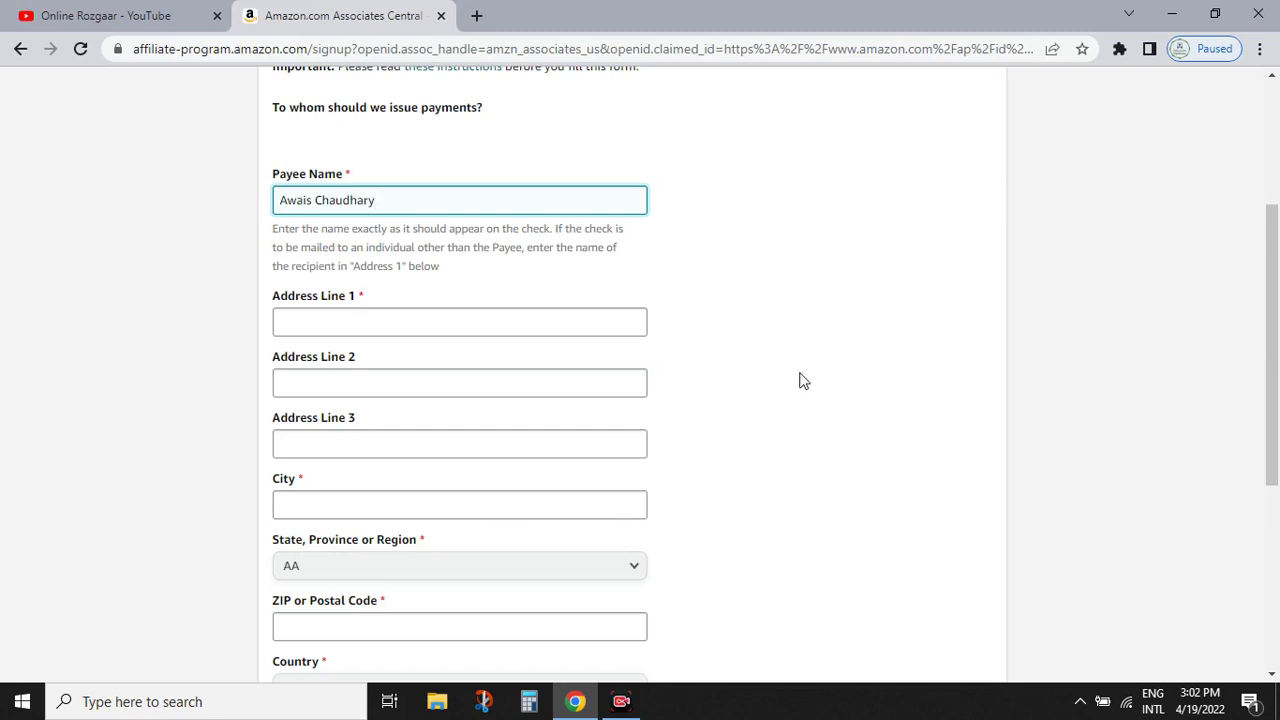
pyautogui.scroll(-1, 1042, 363)
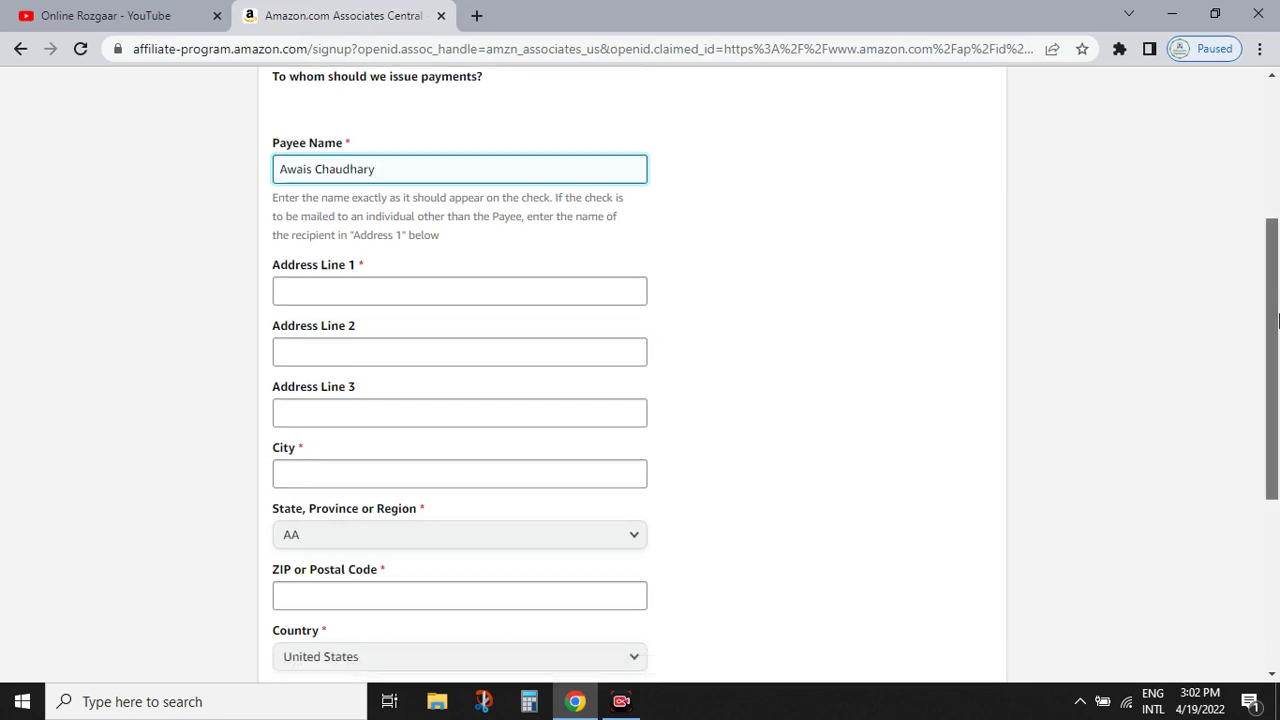
pyautogui.click(420, 250)
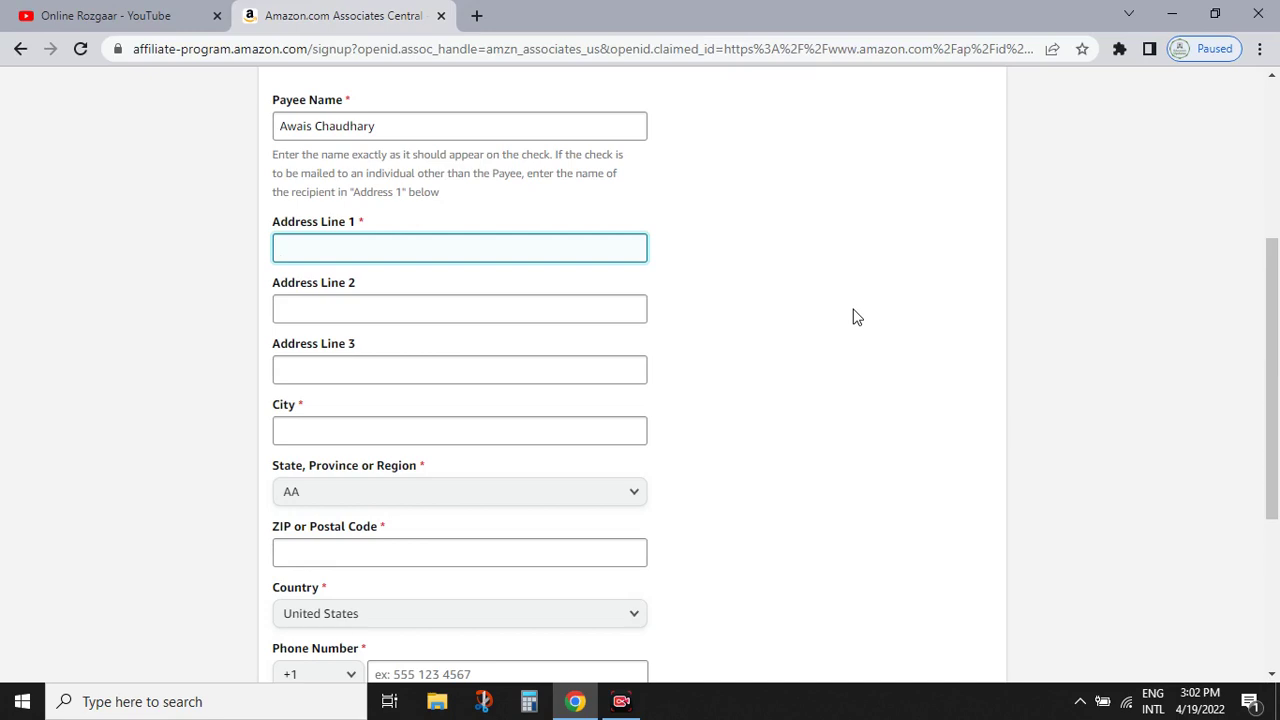
# - Enter the payee's house and street details in Address Lines 1–3, with City set to Multan
pyautogui.write('House No 1')
pyautogui.click(540, 312)
pyautogui.write('Street No 2')
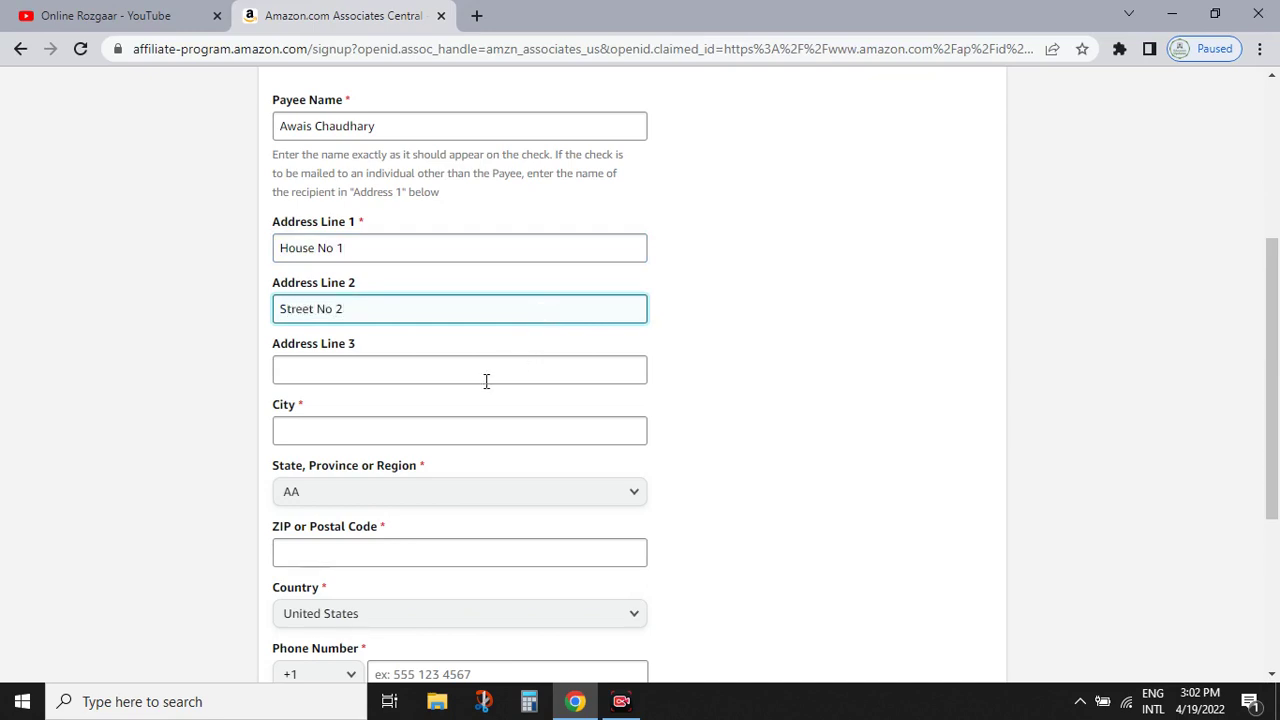
pyautogui.click(481, 368)
pyautogui.write('Multan')
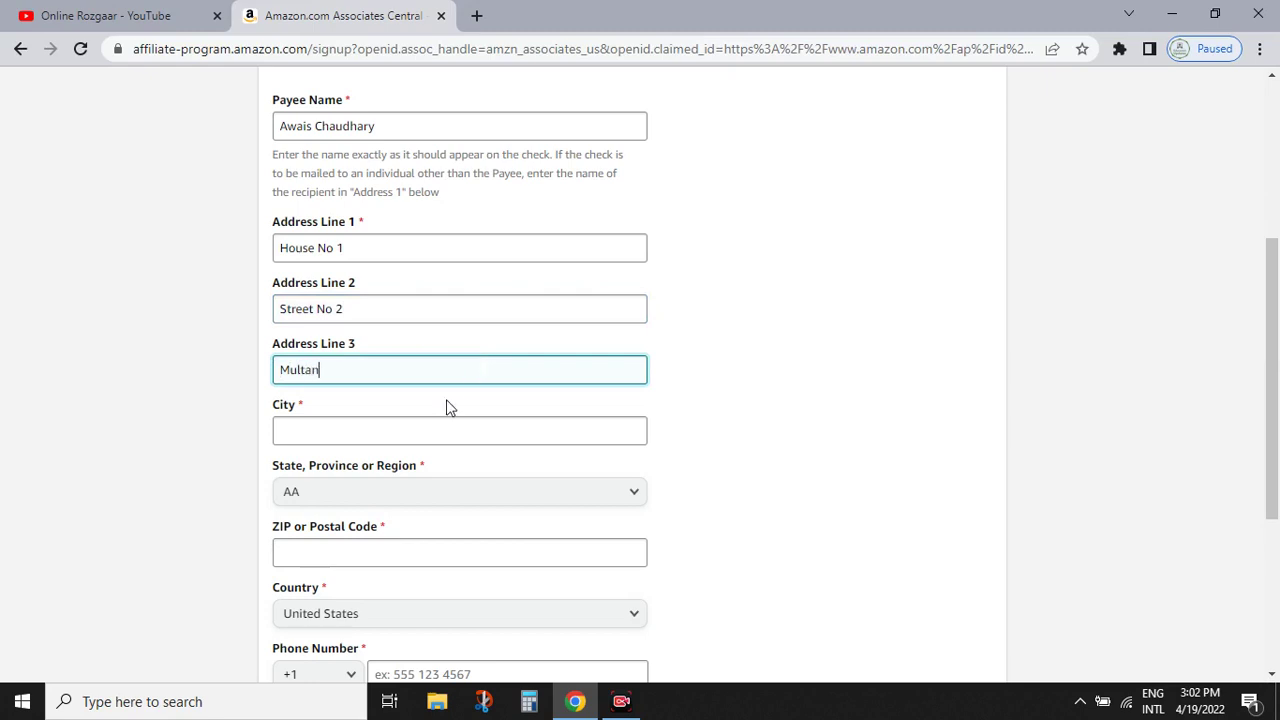
pyautogui.click(434, 431)
pyautogui.write('Multan')
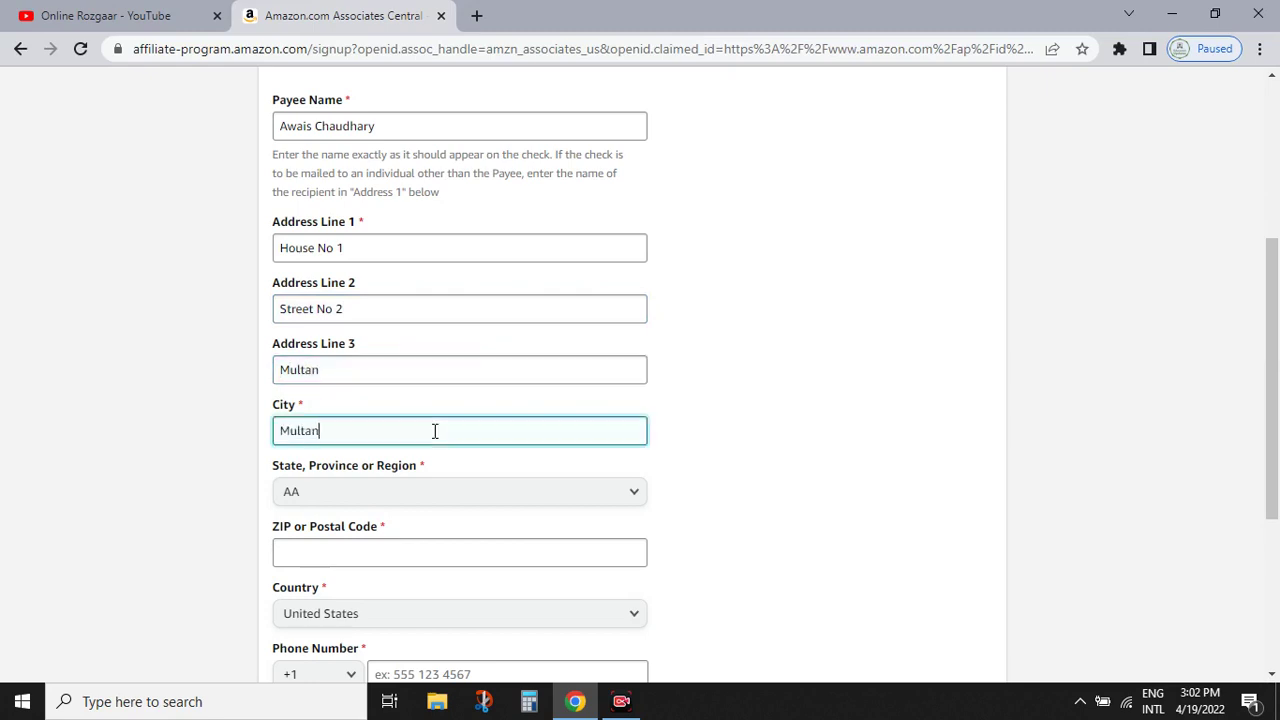
# - Select the entered address field contents to review them
pyautogui.scroll(-1, 342, 258)
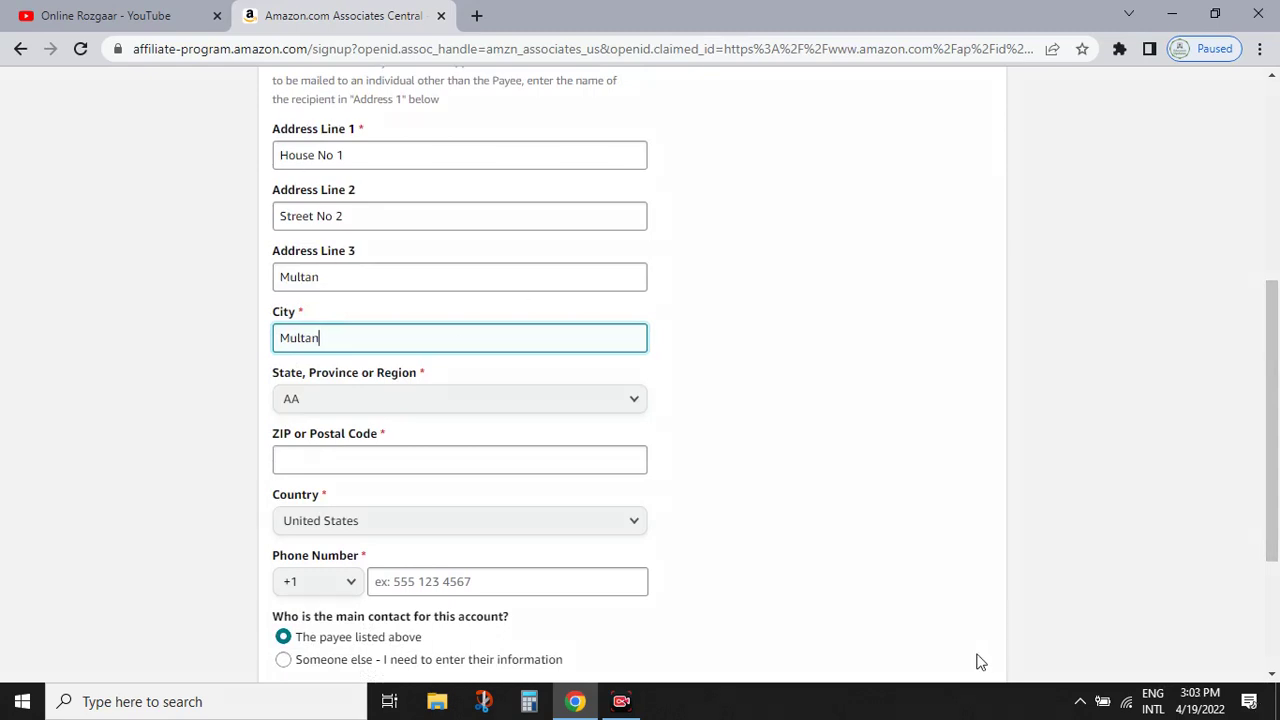
pyautogui.moveTo(214, 121)
pyautogui.mouseDown()
pyautogui.moveTo(286, 180)
pyautogui.moveTo(640, 300)
pyautogui.moveTo(710, 312)
pyautogui.moveTo(728, 302)
pyautogui.mouseUp()
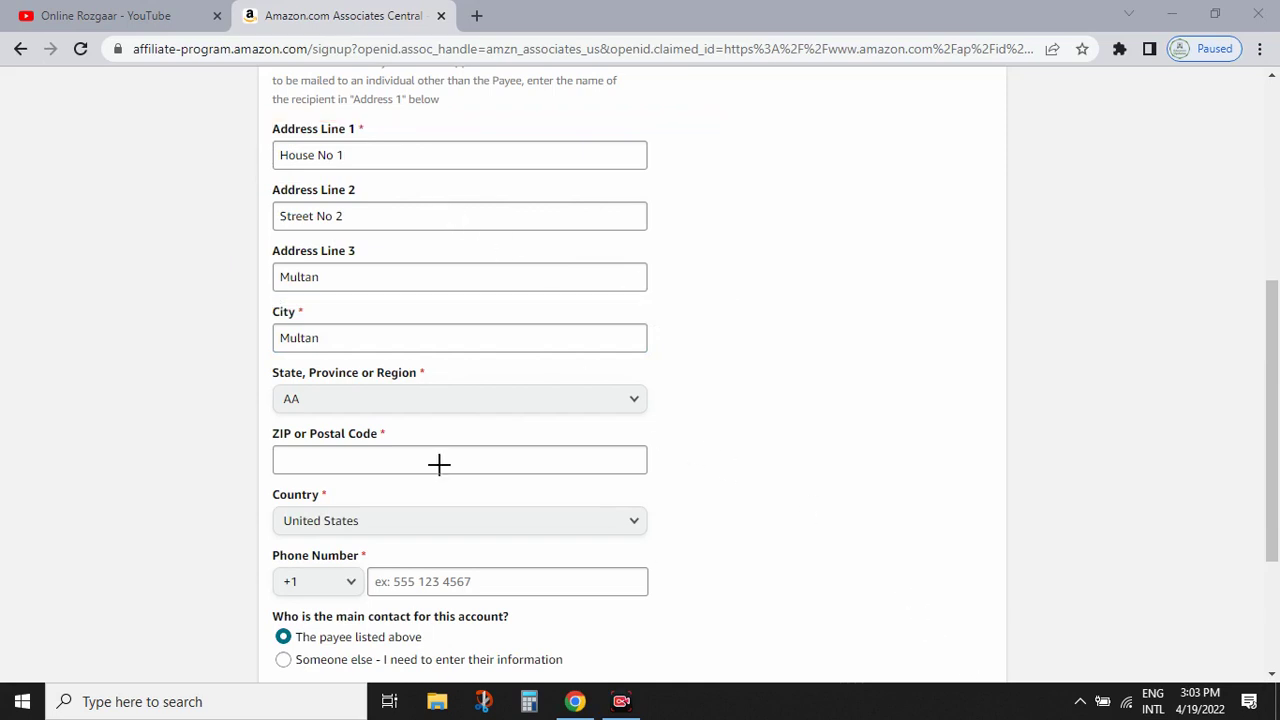
pyautogui.moveTo(231, 279)
pyautogui.mouseDown()
pyautogui.moveTo(549, 363)
pyautogui.moveTo(636, 352)
pyautogui.mouseUp()
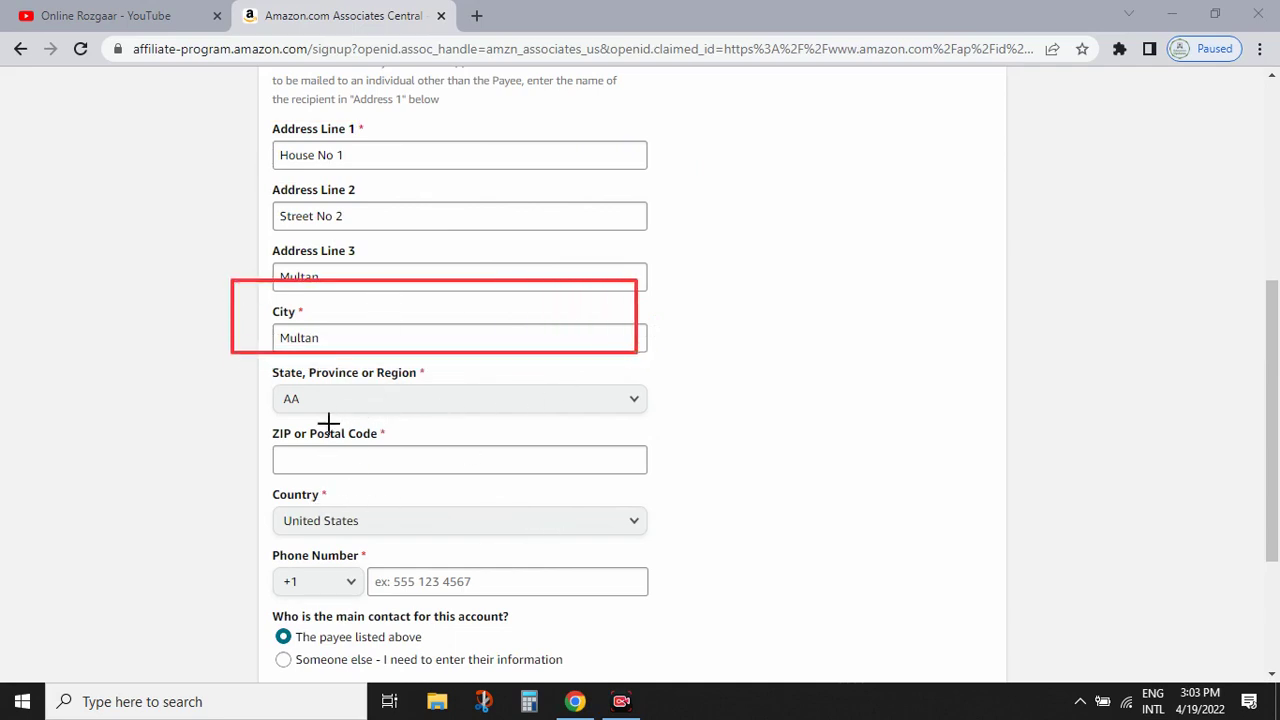
pyautogui.moveTo(257, 366)
pyautogui.mouseDown()
pyautogui.moveTo(463, 423)
pyautogui.moveTo(681, 426)
pyautogui.mouseUp()
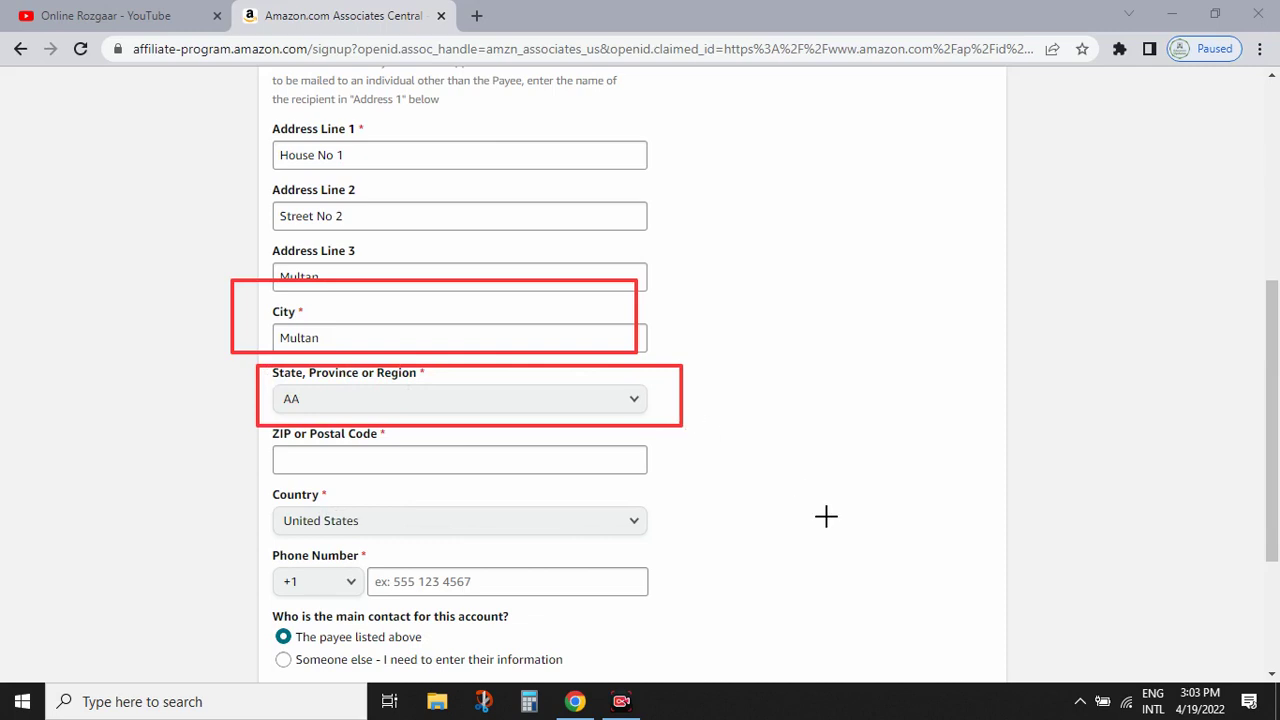
pyautogui.press('e')
pyautogui.moveTo(257, 480)
pyautogui.mouseDown()
pyautogui.moveTo(466, 546)
pyautogui.moveTo(679, 549)
pyautogui.mouseUp()
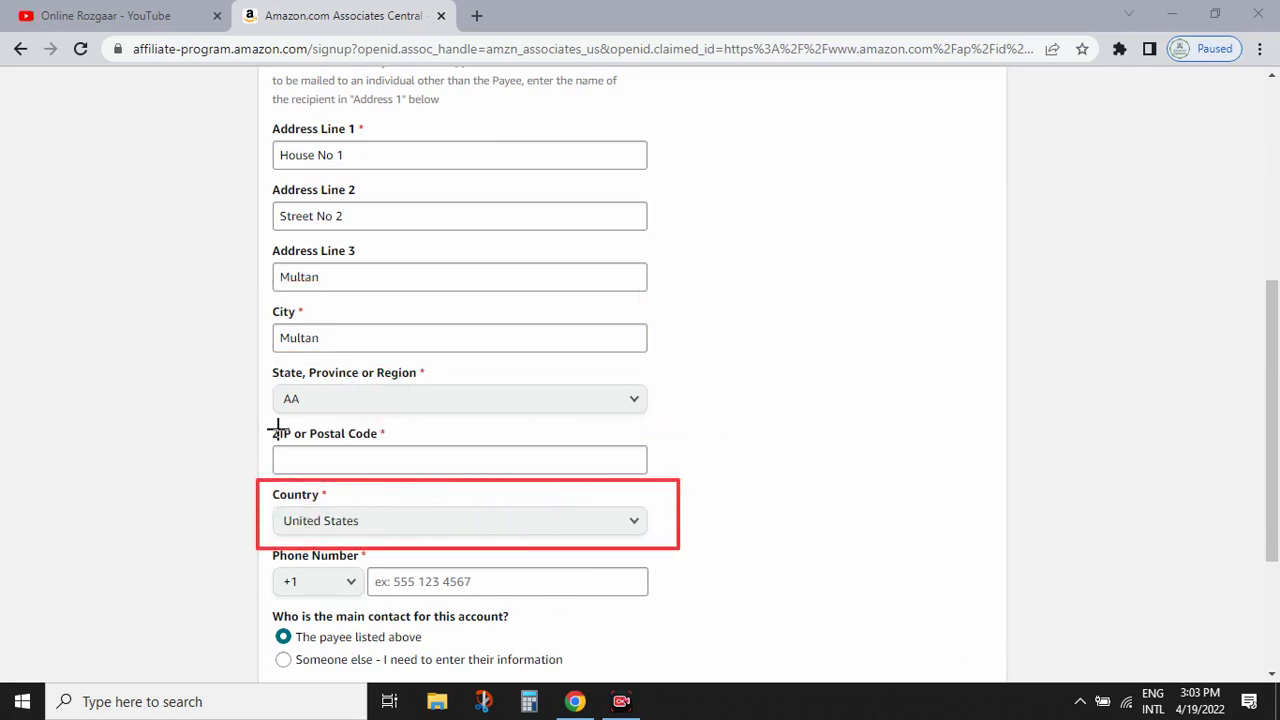
pyautogui.moveTo(265, 360); pyautogui.dragTo(636, 483)
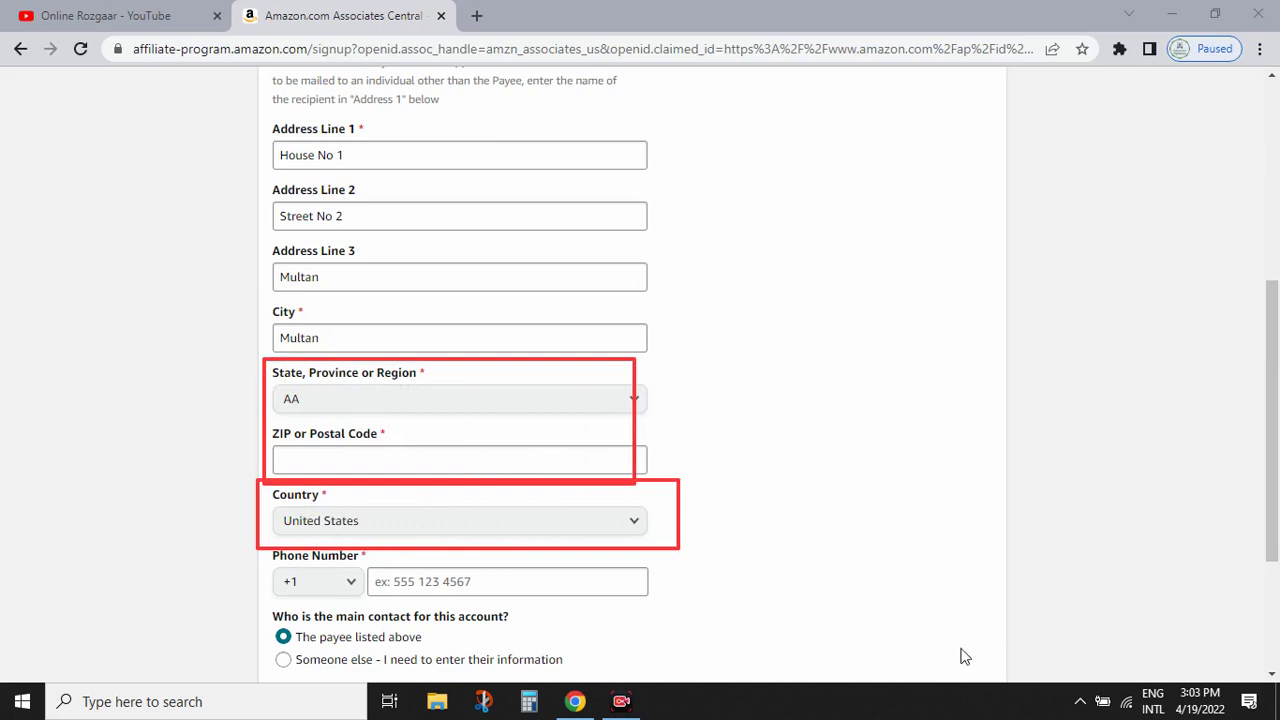
pyautogui.press('Escape')
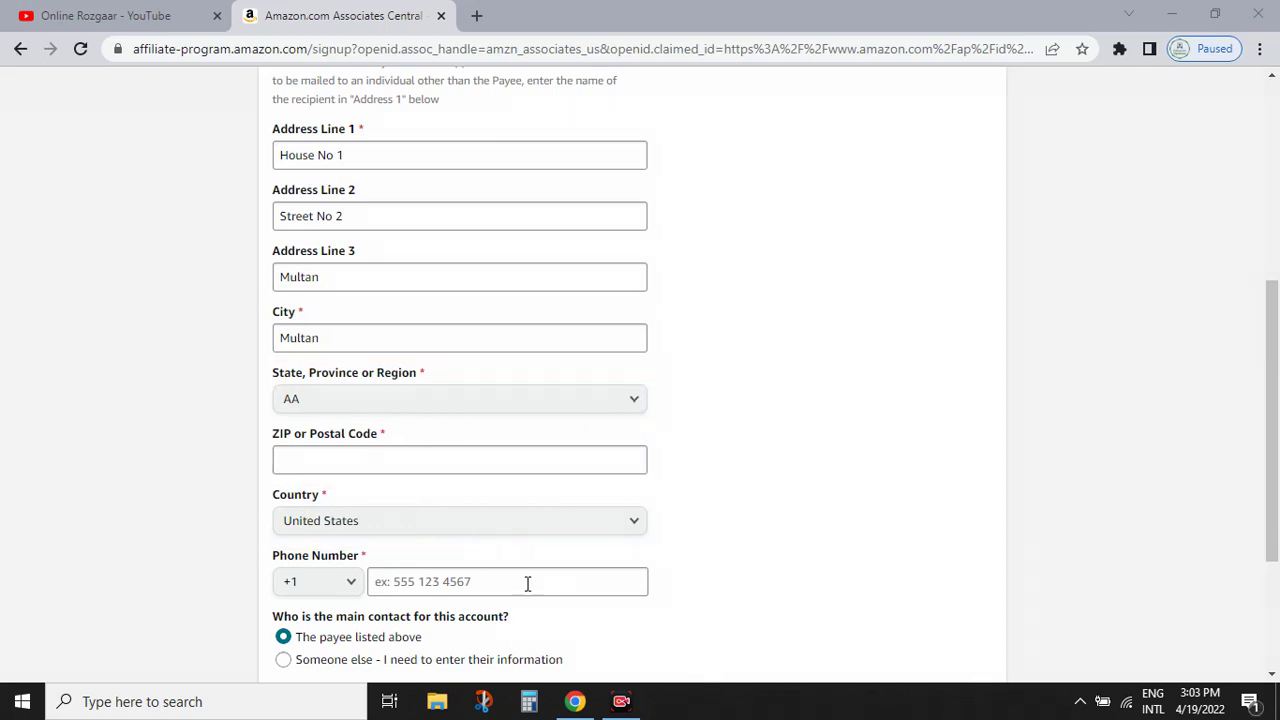
# - Set the Country to Pakistan
pyautogui.click(389, 521)
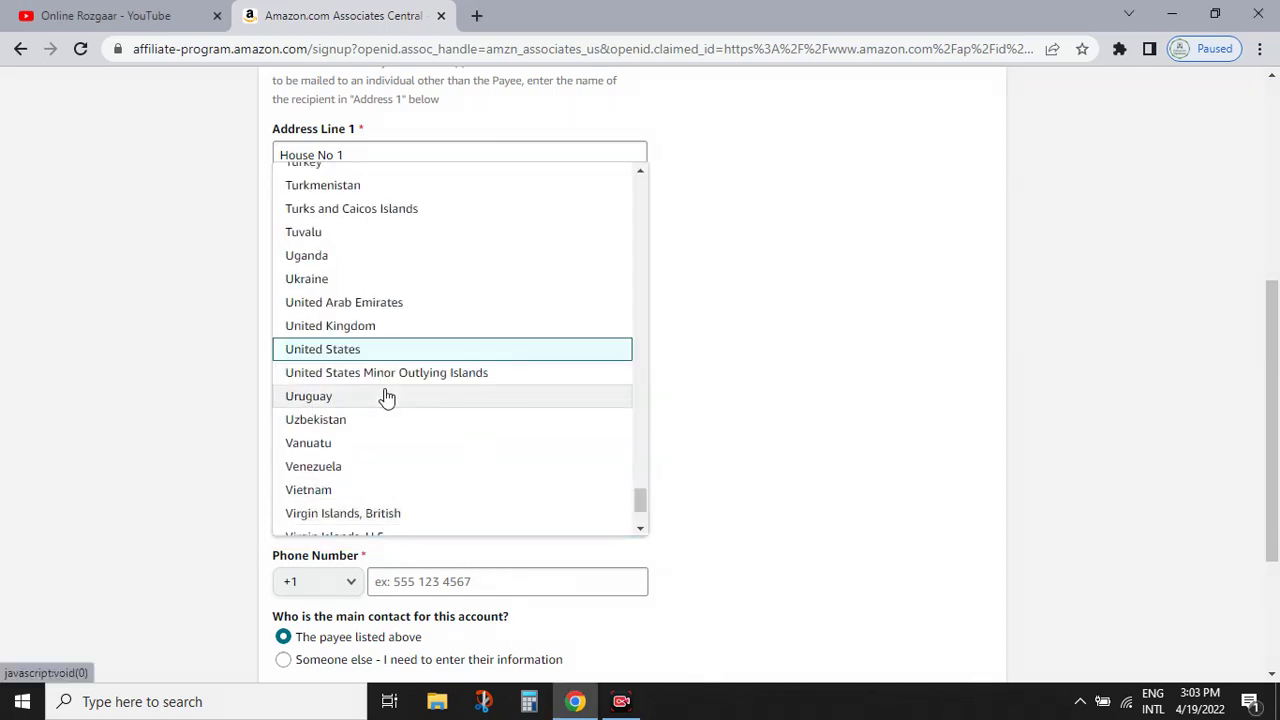
pyautogui.press('p')
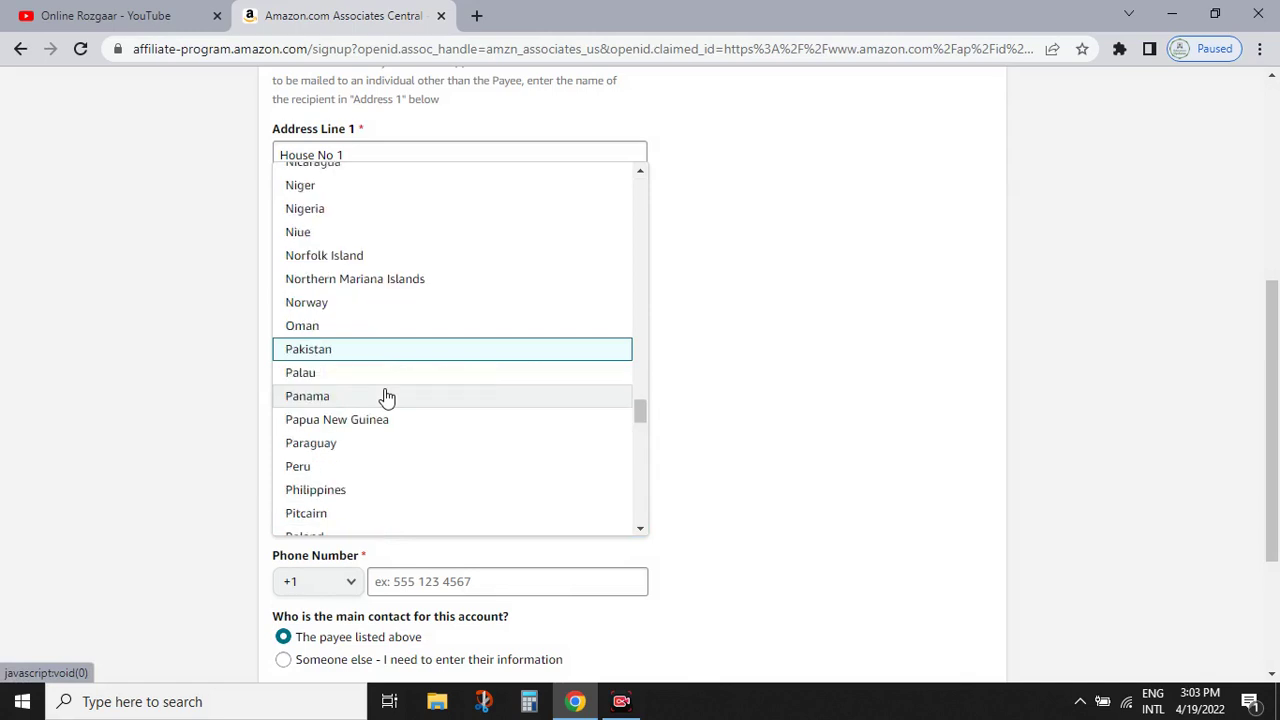
pyautogui.press('Return')
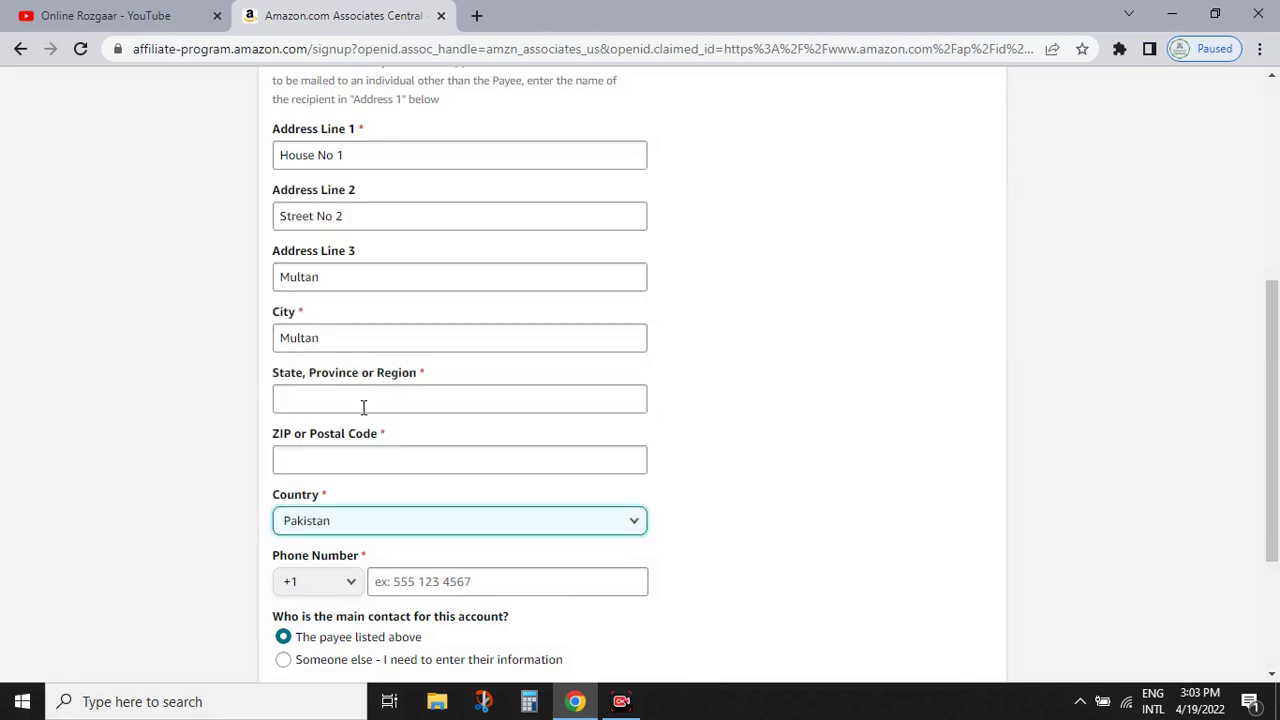
# - Enter 'Punjab, Multan' as the State, Province or Region
pyautogui.click(346, 403)
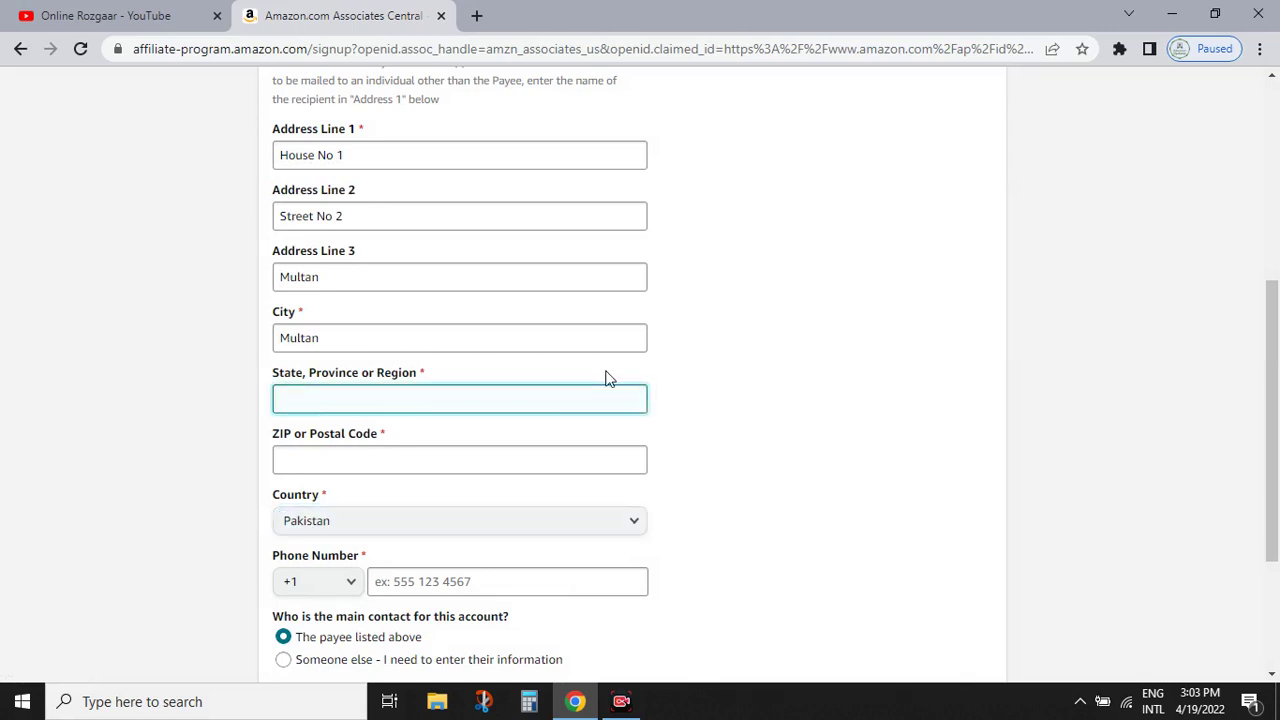
pyautogui.write('Punjab, Multan')
pyautogui.scroll(-1, 550, 445)
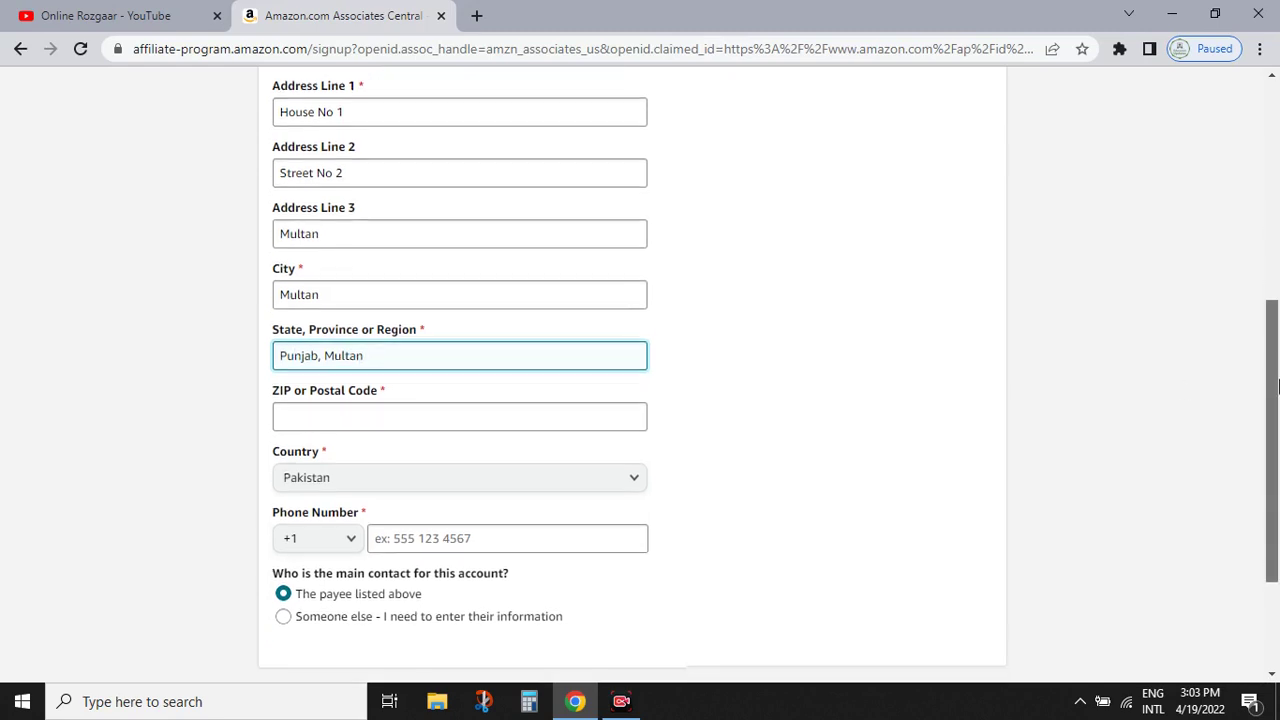
pyautogui.click(450, 400)
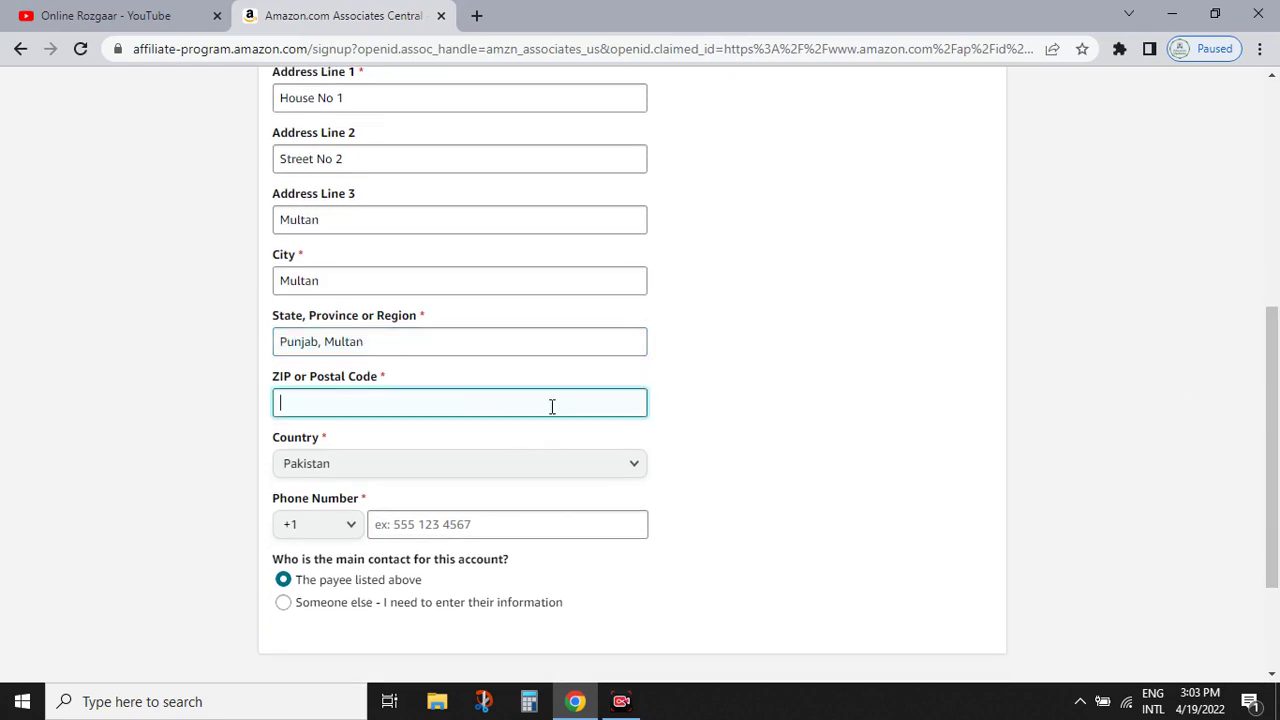
# - Search Google for 'multan postal code' in a new tab, then go back to the signup form
pyautogui.click(476, 15)
pyautogui.write('Multan Po')
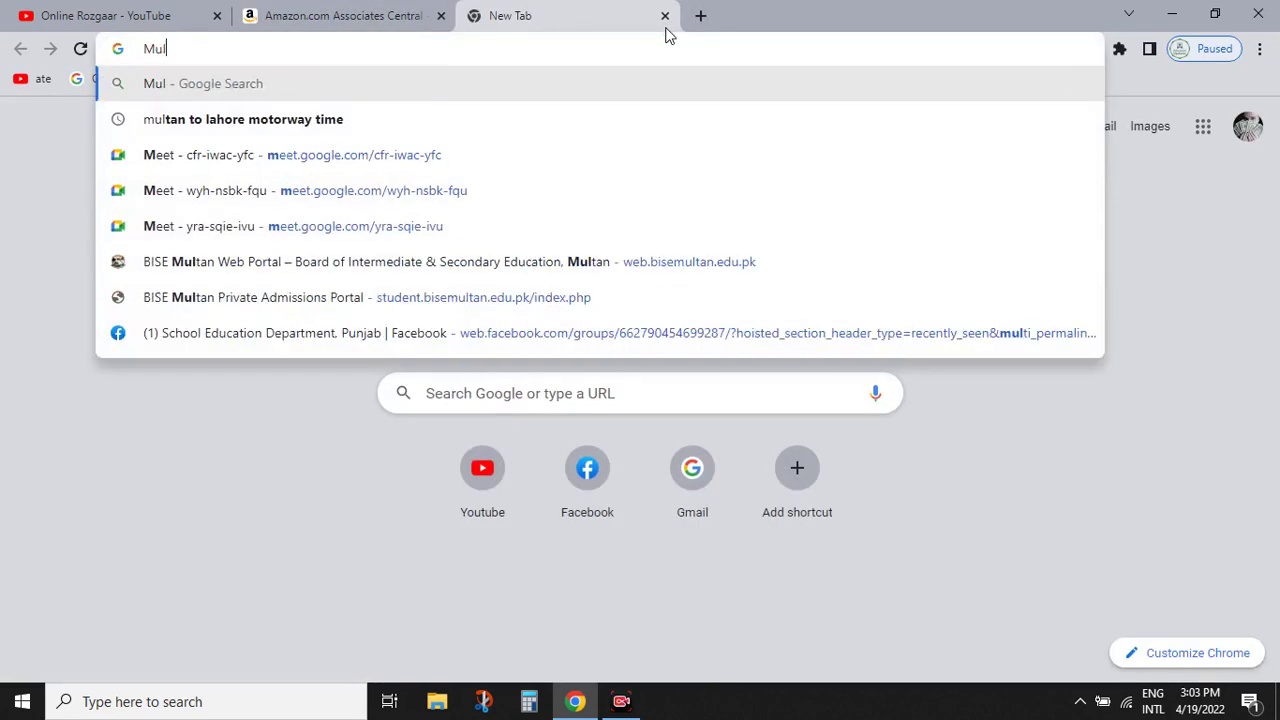
pyautogui.press('Down')
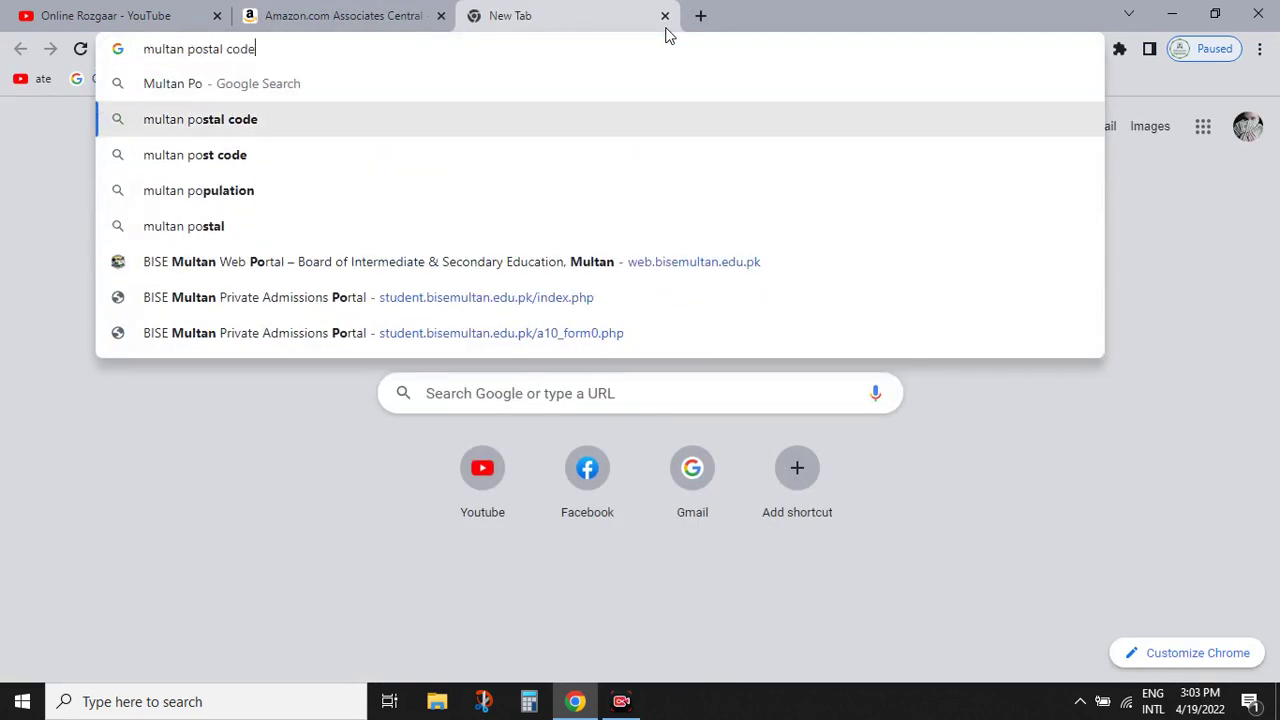
pyautogui.press('Return')
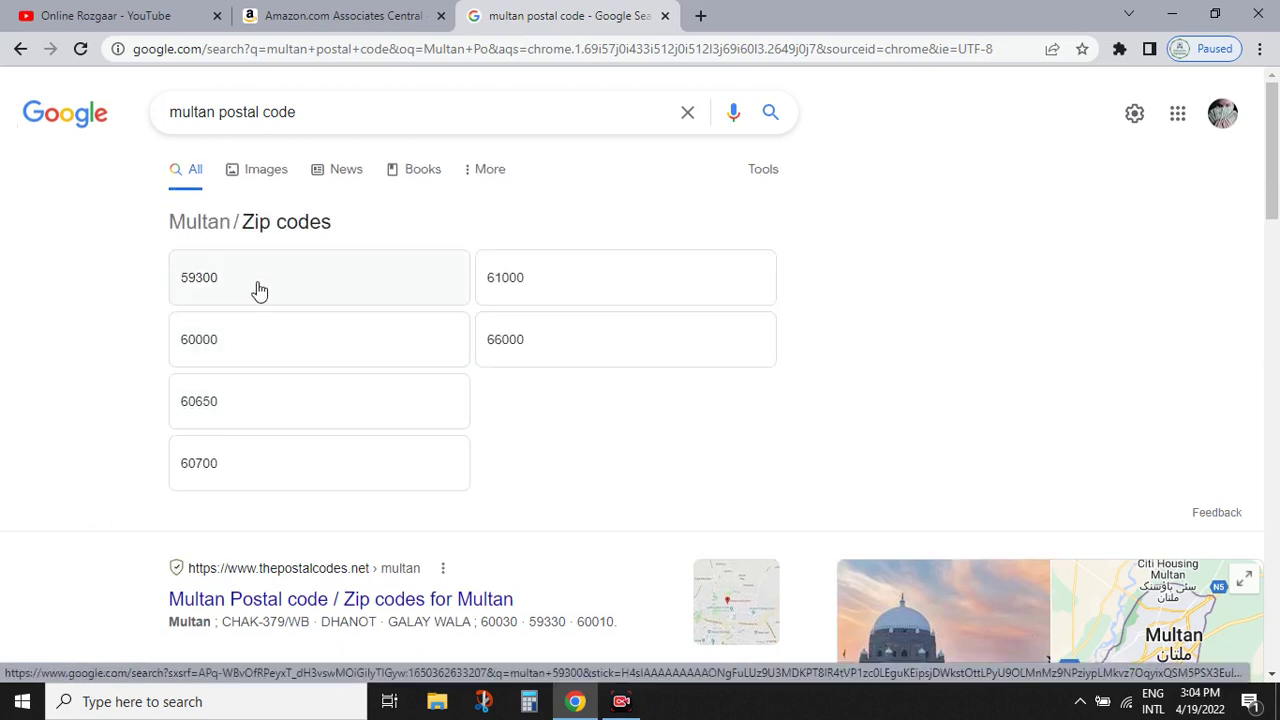
pyautogui.click(330, 12)
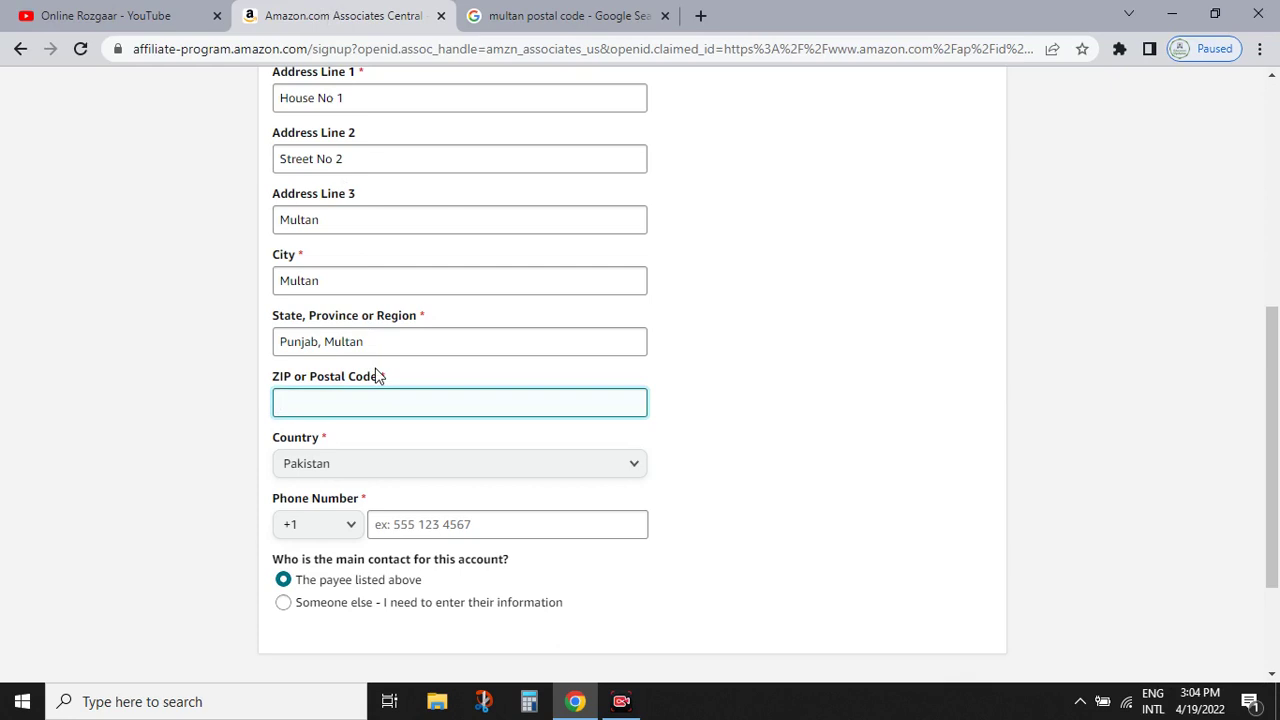
# - Enter the Multan postal code in the ZIP field and close the search tab
pyautogui.write('59300')
pyautogui.click(664, 15)
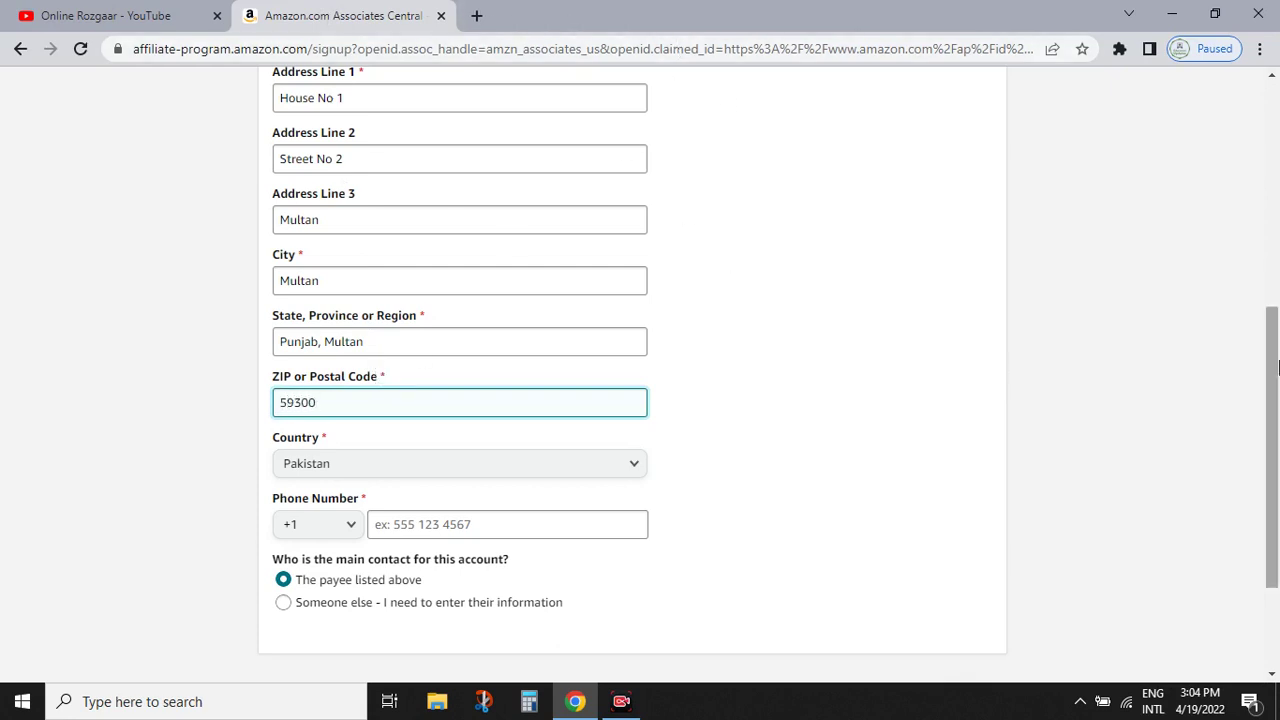
pyautogui.scroll(-1, 1278, 368)
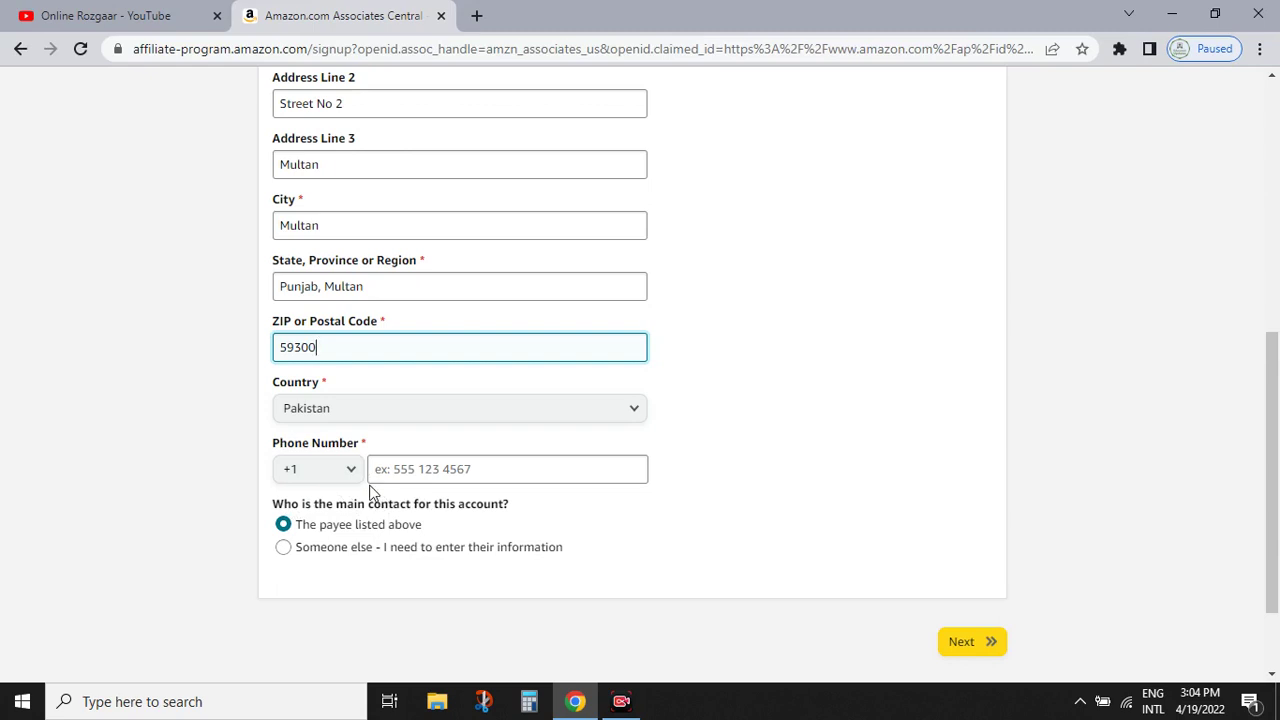
# - Choose the +92 phone code, enter the phone number, and continue to the next step
pyautogui.click(320, 478)
pyautogui.moveTo(357, 146); pyautogui.dragTo(371, 214)
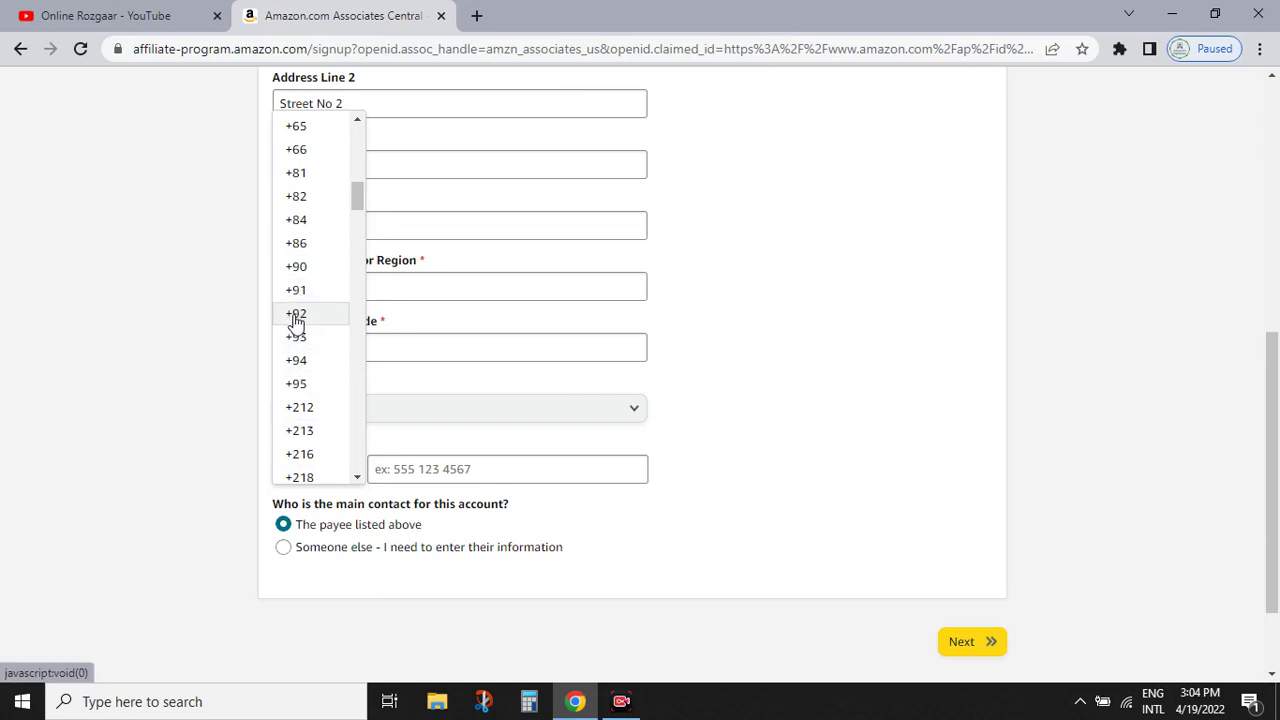
pyautogui.click(297, 315)
pyautogui.click(420, 466)
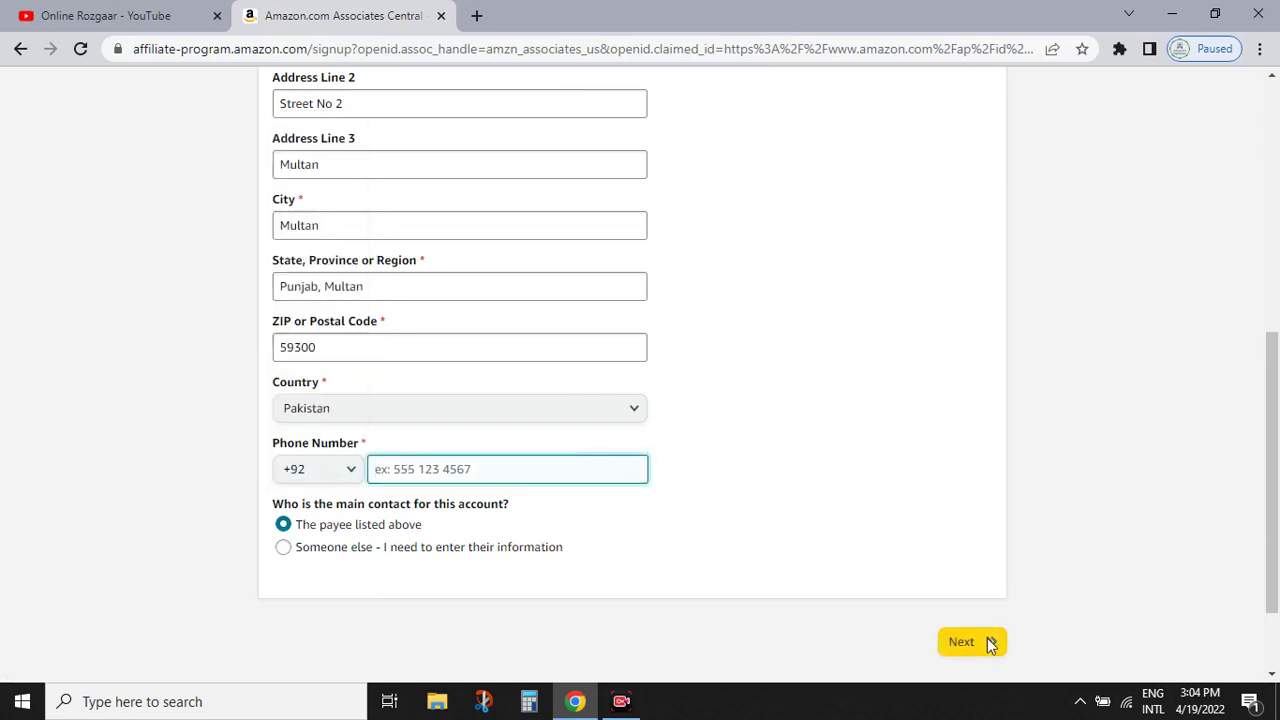
pyautogui.write('340')
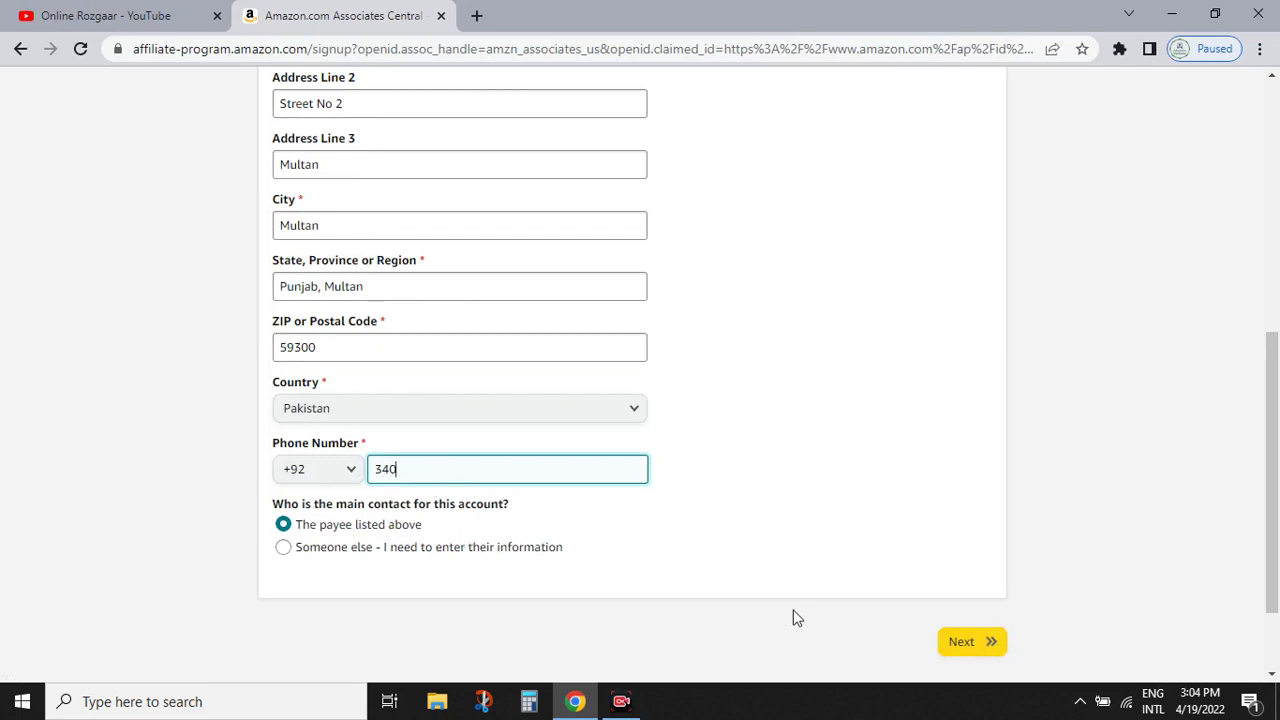
pyautogui.scroll(5, 956, 659)
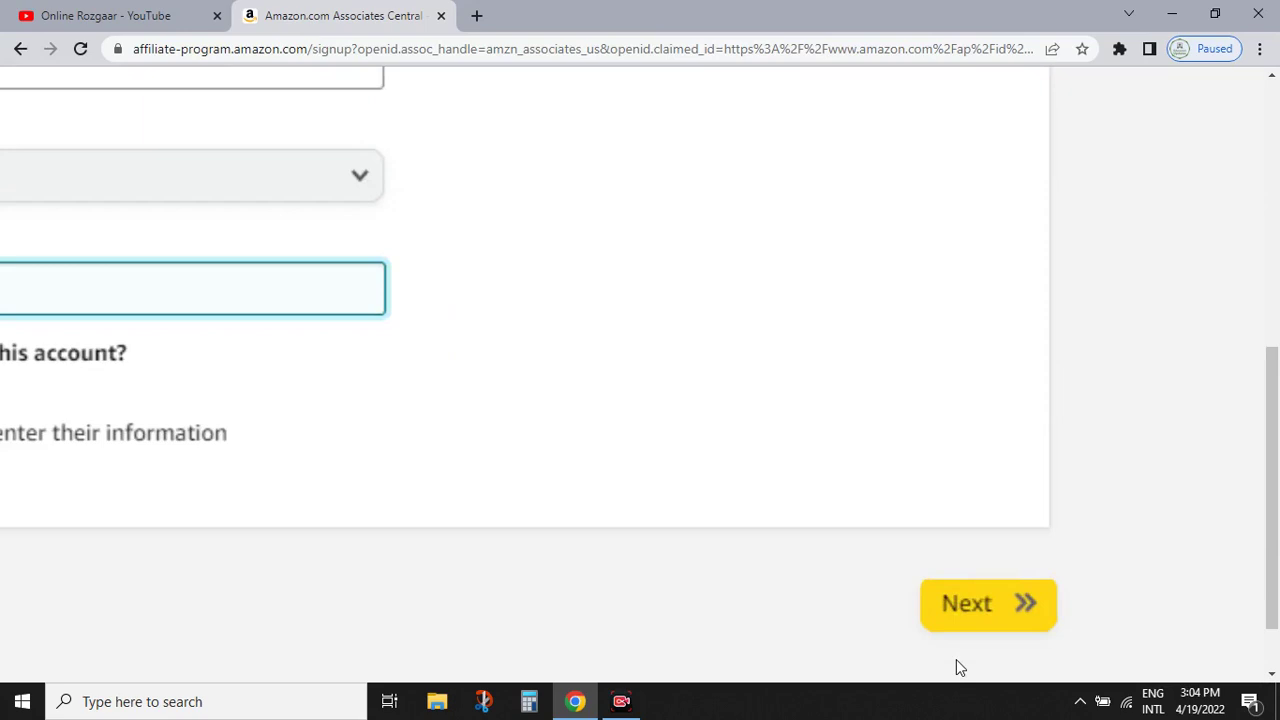
pyautogui.scroll(-5, 975, 575)
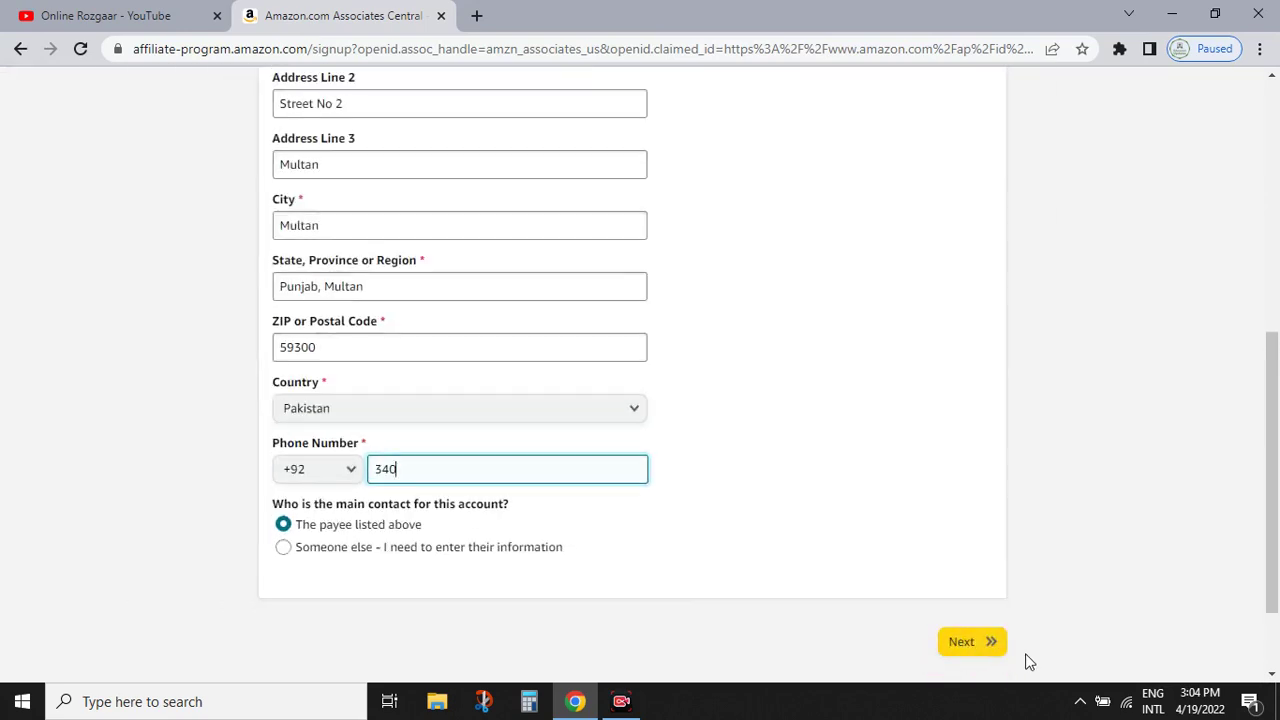
pyautogui.click(966, 642)
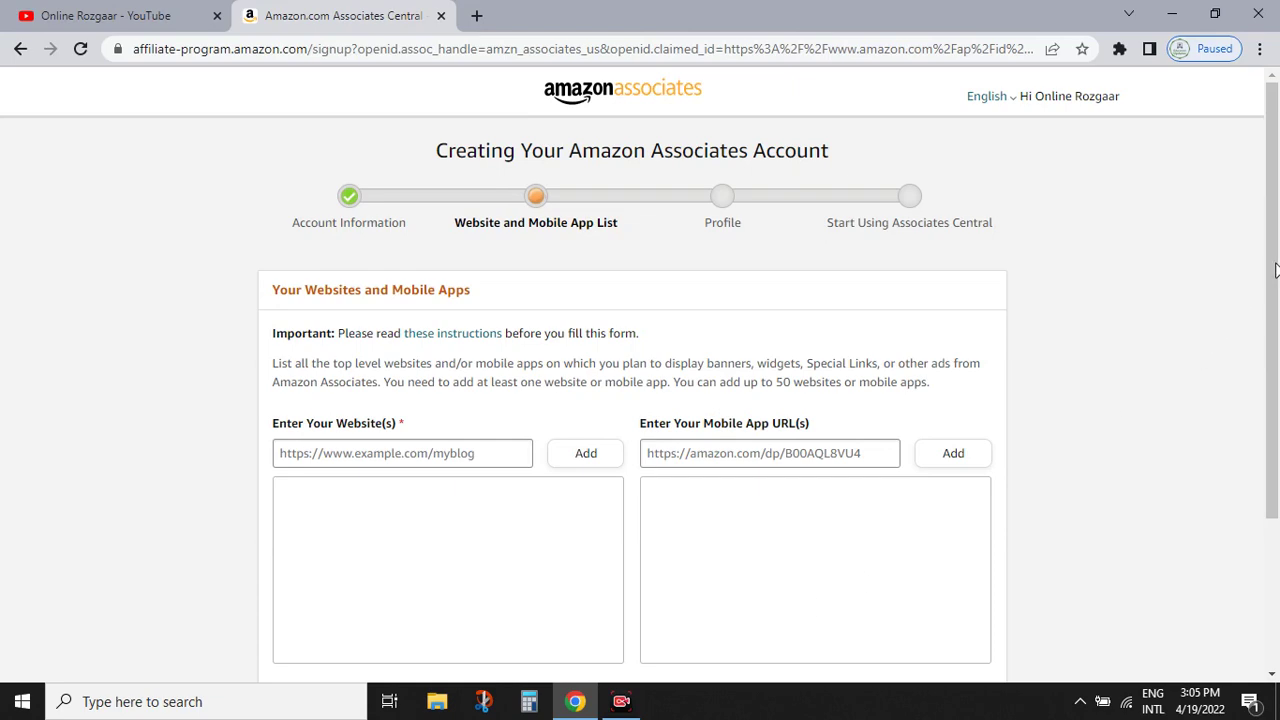
pyautogui.scroll(-3, 1272, 300)
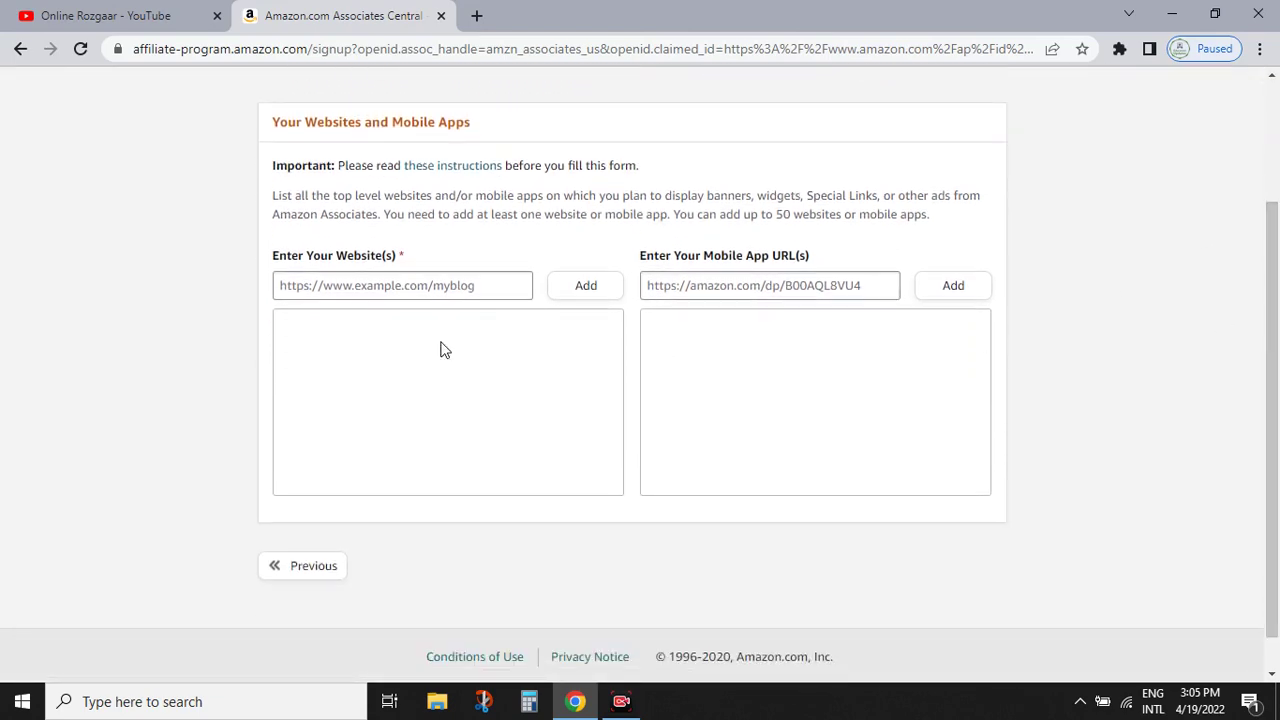
pyautogui.scroll(5, 231, 304)
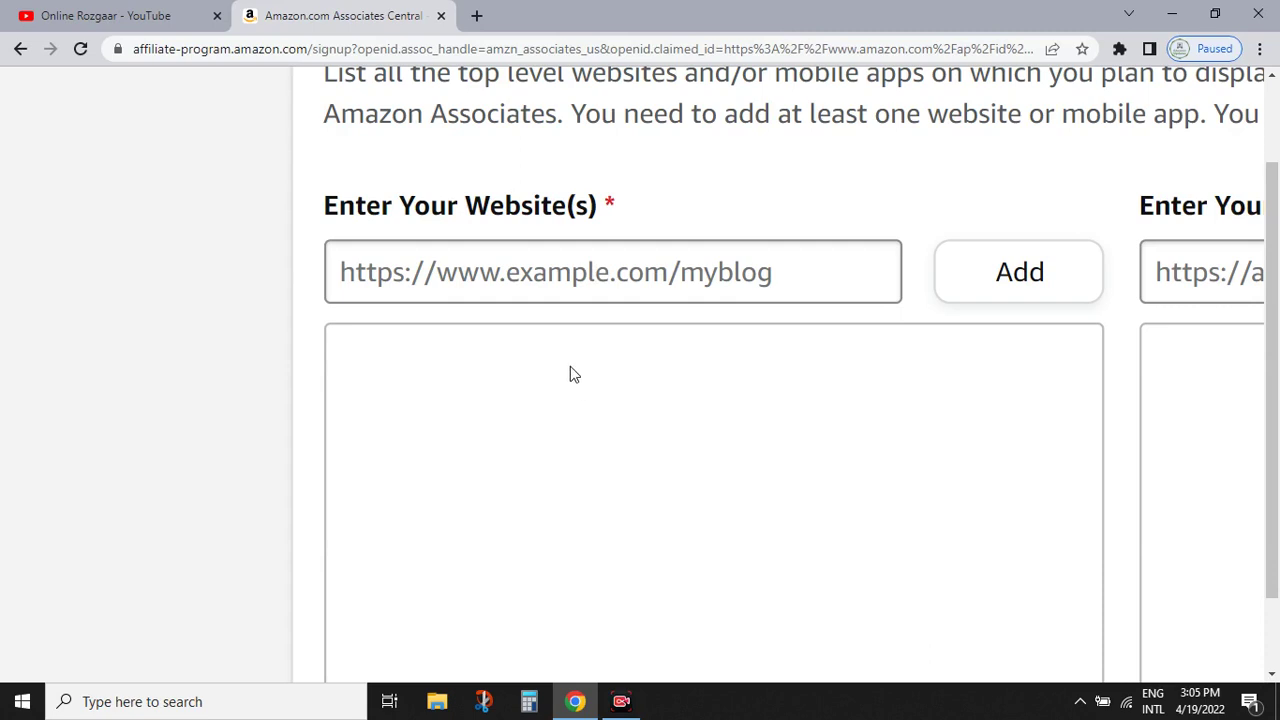
# - Load onlinerozgaar1.blogspot.com in a new Chrome tab
pyautogui.click(476, 14)
pyautogui.write('onli')
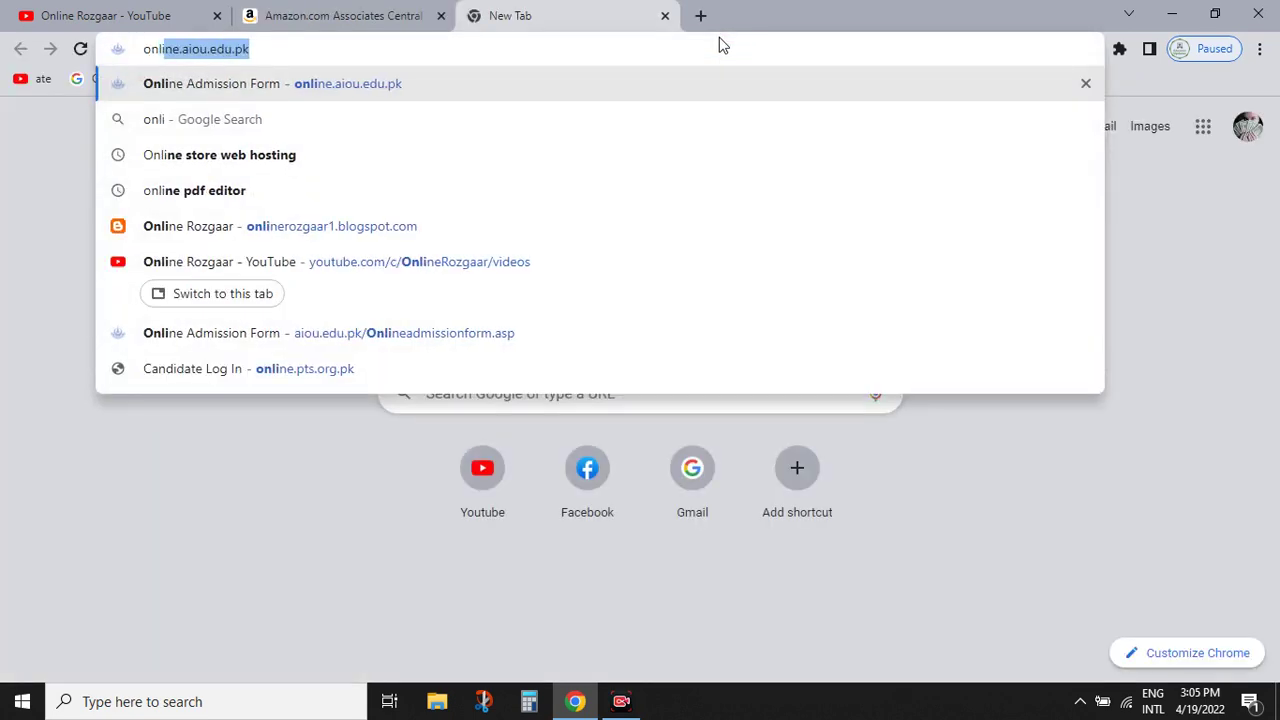
pyautogui.write('nerozgaar')
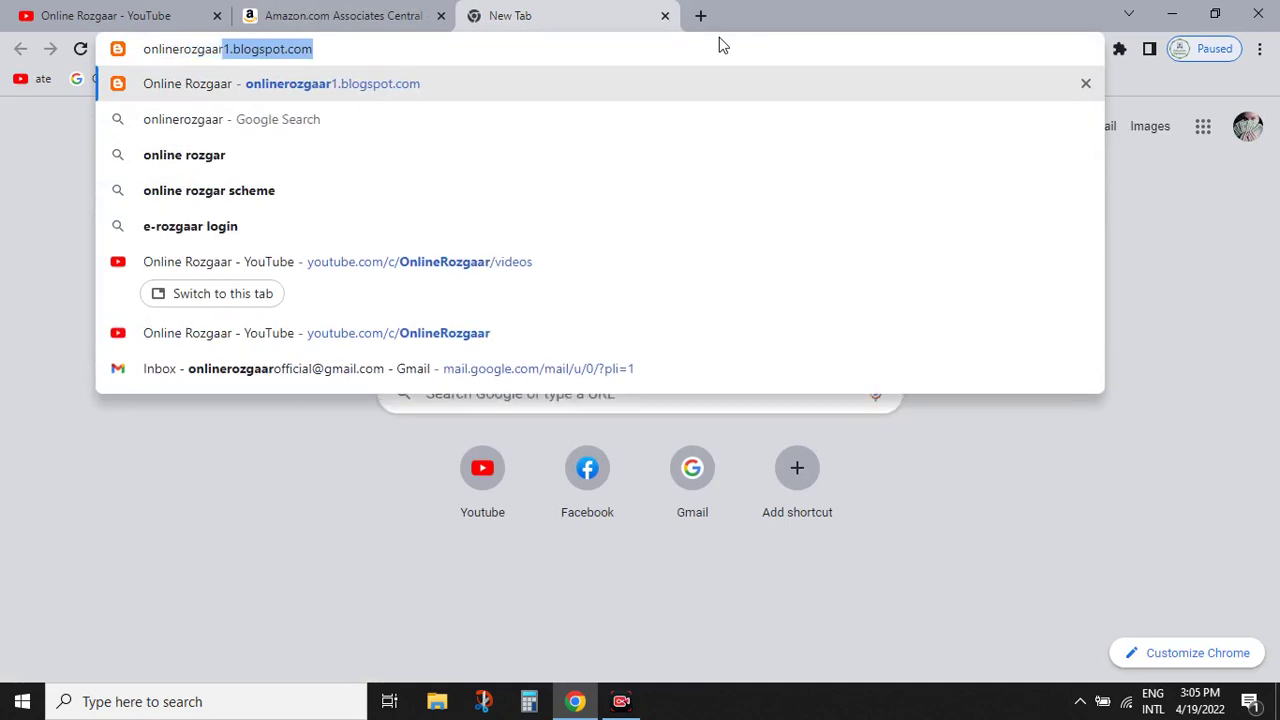
pyautogui.press('End')
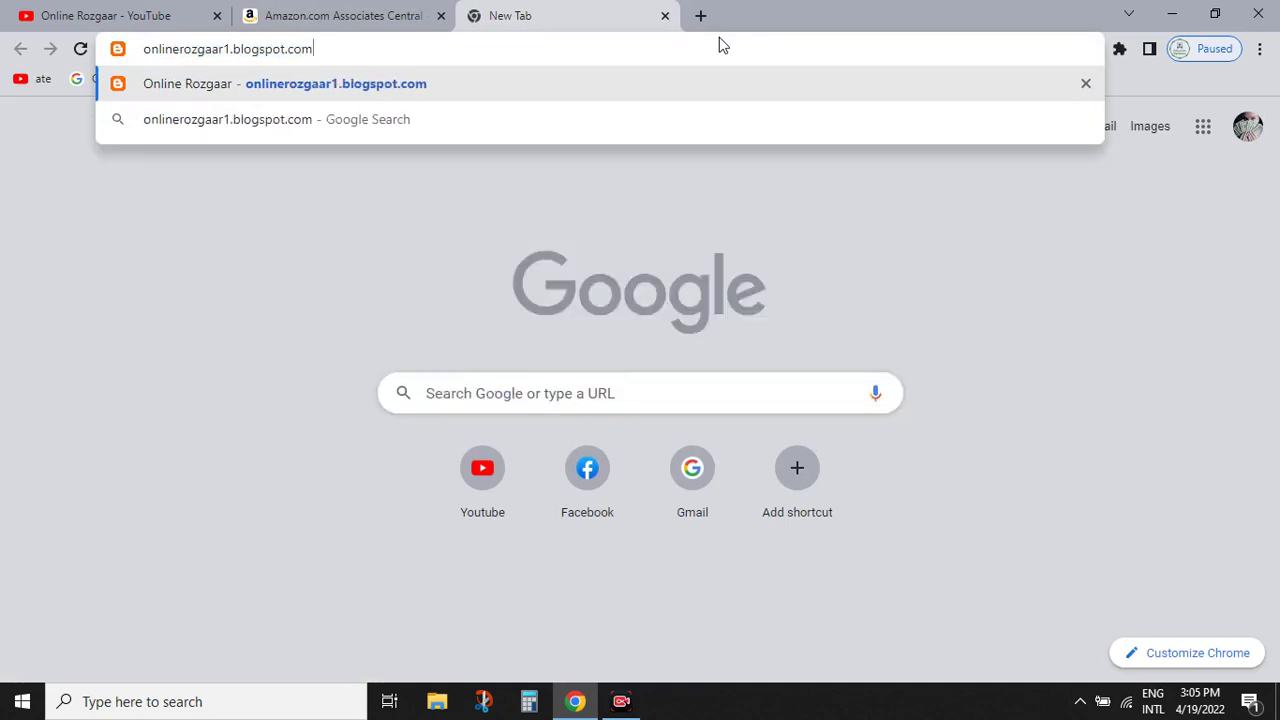
pyautogui.press('Return')
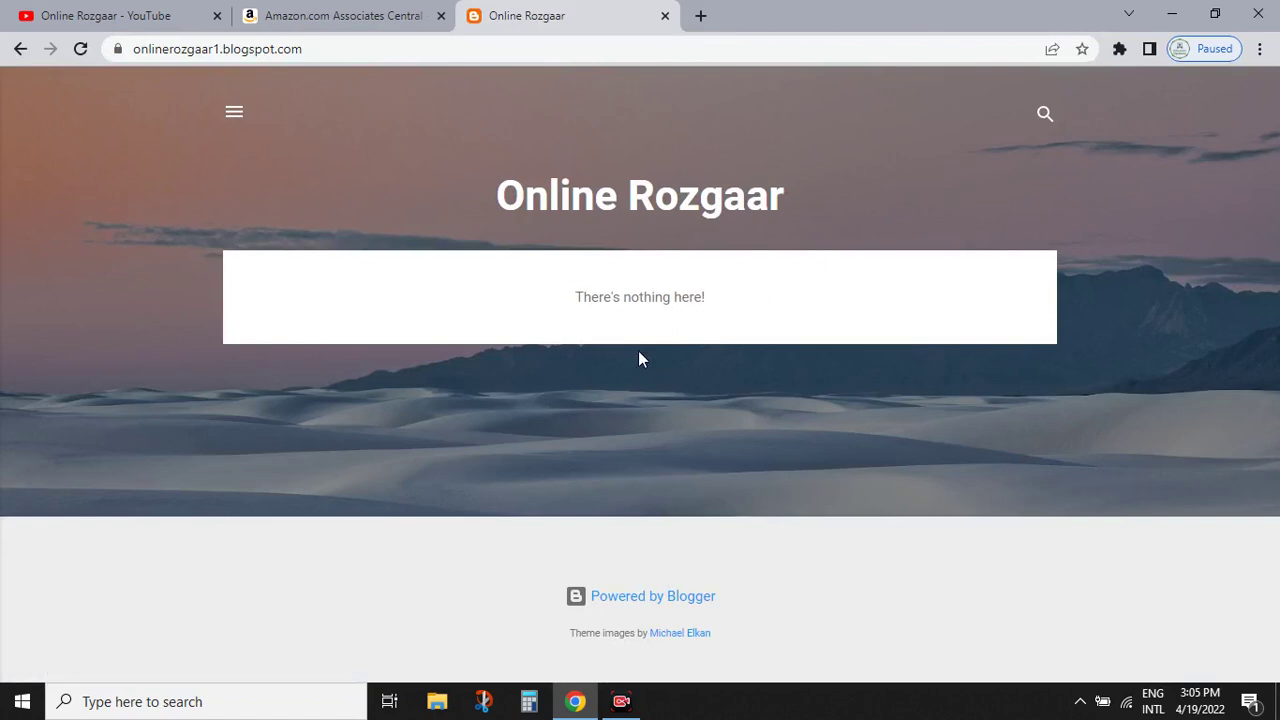
# - Copy the blog's web address from the address bar
pyautogui.rightClick(250, 52)
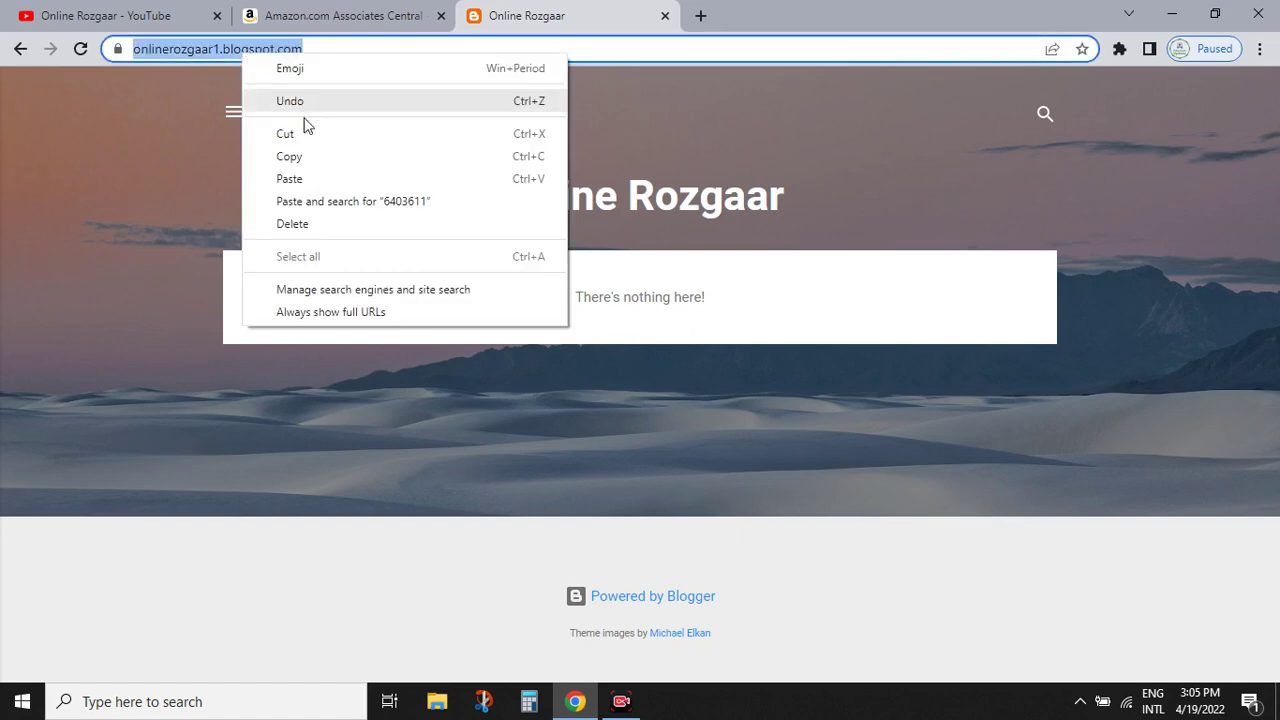
pyautogui.click(315, 155)
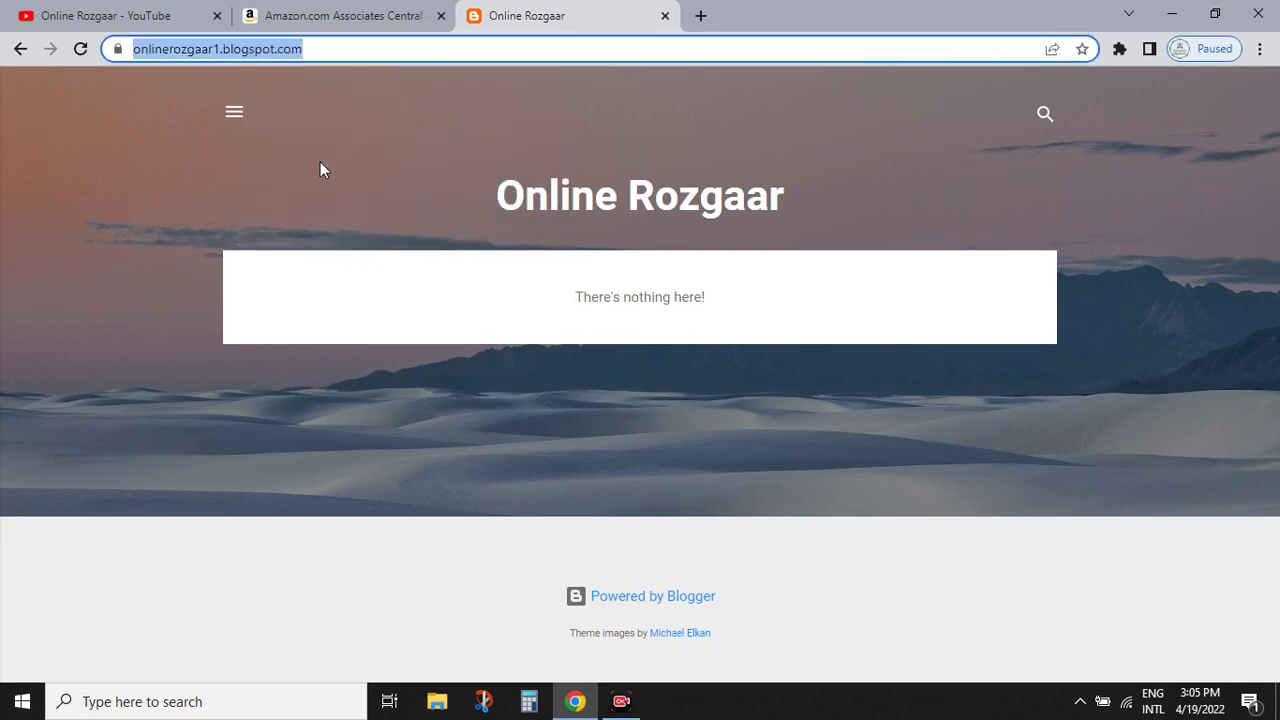
pyautogui.click(343, 15)
pyautogui.click(475, 276)
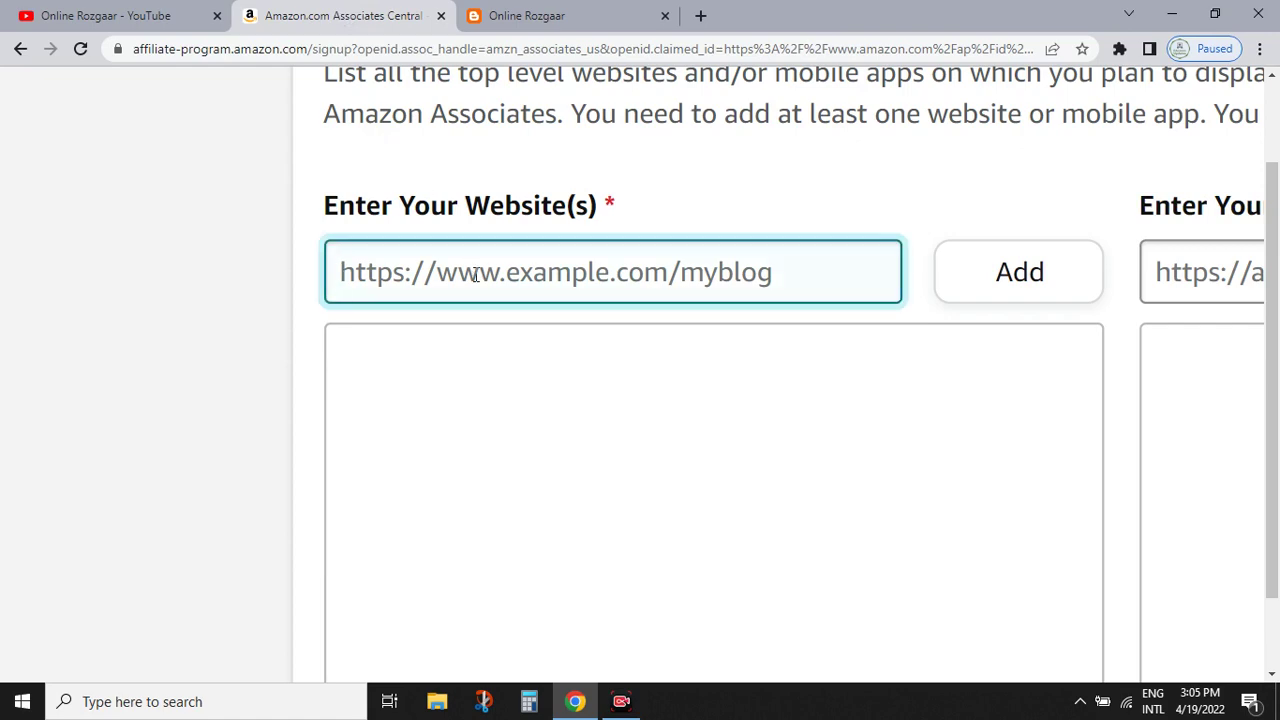
pyautogui.hotkey('ctrl', 'v')
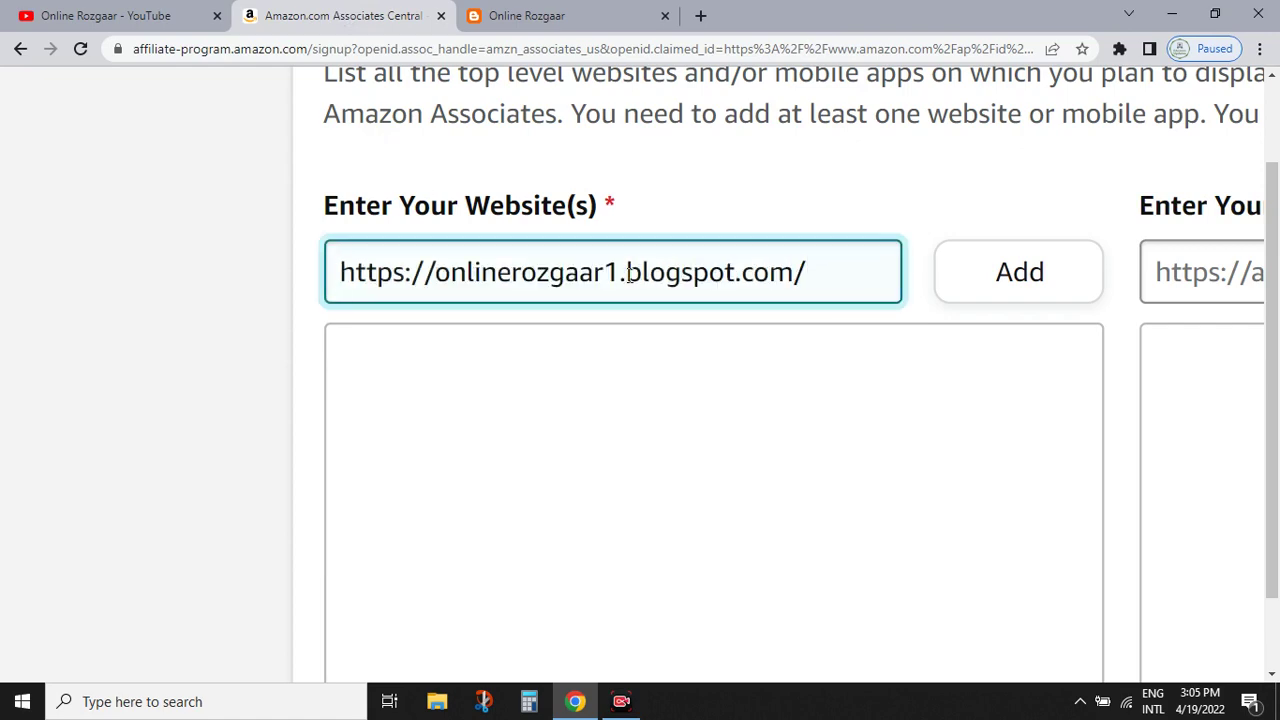
pyautogui.hotkey('ctrl', '0')
pyautogui.hotkey('ctrl', '+')
pyautogui.hotkey('ctrl', '+')
pyautogui.hotkey('ctrl', '0')
pyautogui.click(583, 290)
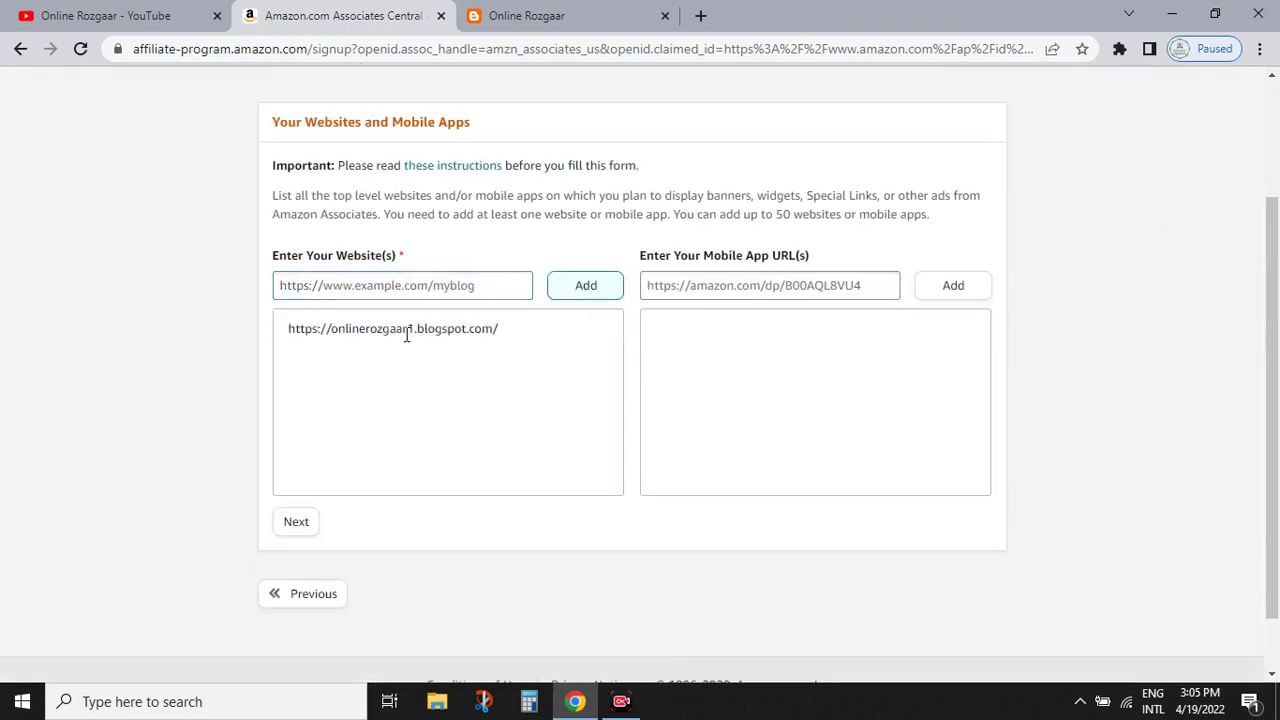
pyautogui.hotkey('ctrl', '+')
pyautogui.hotkey('ctrl', '+')
pyautogui.hotkey('ctrl', '+')
pyautogui.hotkey('ctrl', '+')
pyautogui.hotkey('ctrl', '+')
pyautogui.hotkey('ctrl', '+')
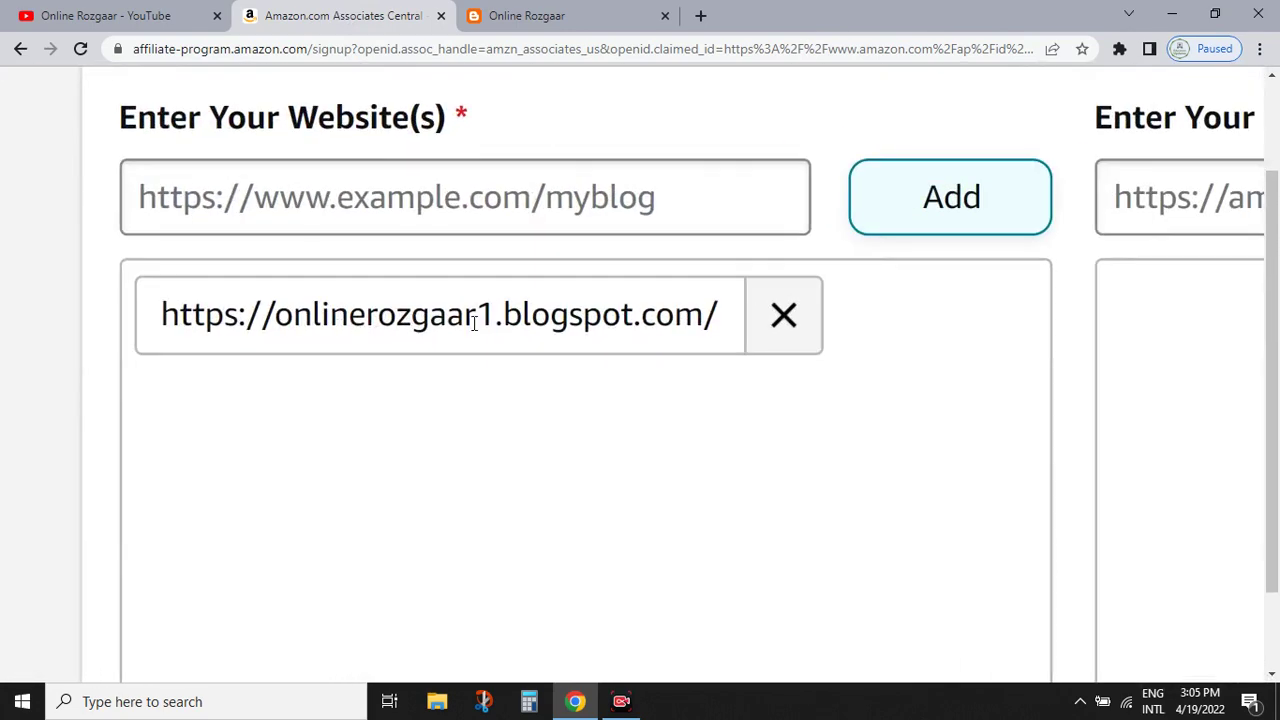
pyautogui.hotkey('ctrl', '0')
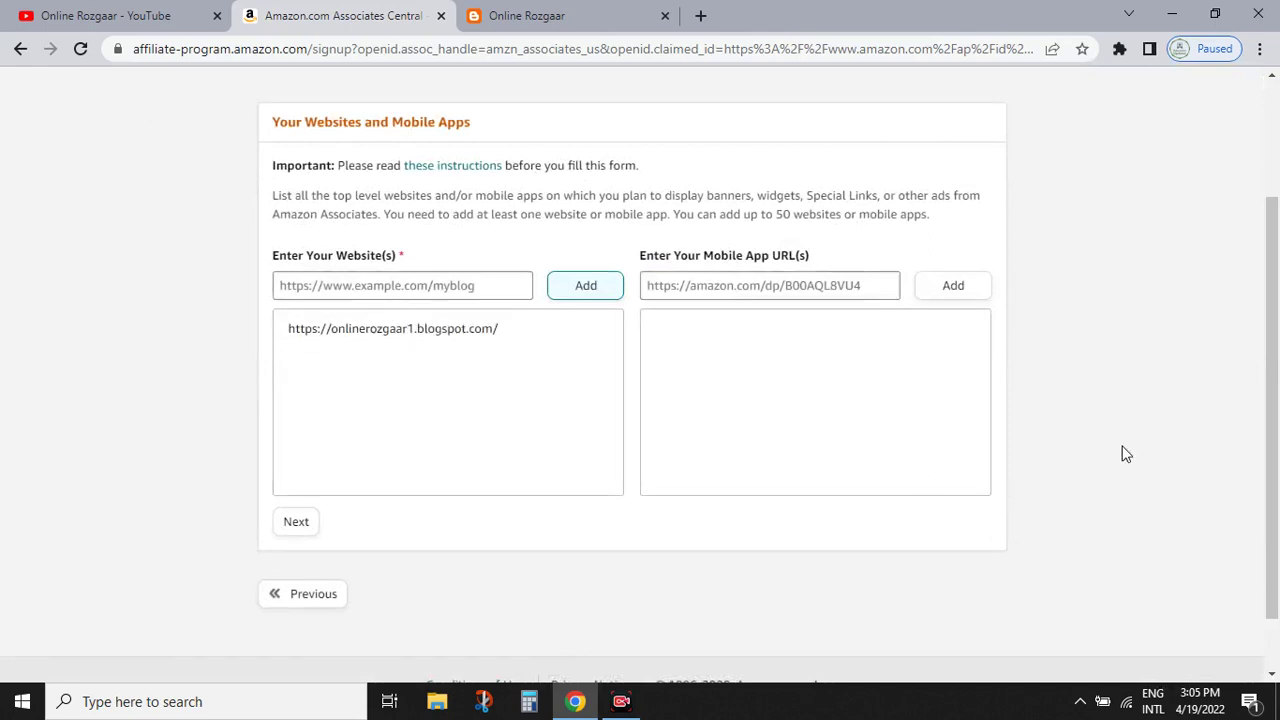
# - Answer No to the children-under-13 question and confirm the website list
pyautogui.scroll(-1, 362, 490)
pyautogui.hotkey('ctrl', '+')
pyautogui.hotkey('ctrl', '+')
pyautogui.hotkey('ctrl', '+')
pyautogui.hotkey('ctrl', '+')
pyautogui.hotkey('ctrl', '+')
pyautogui.hotkey('ctrl', '+')
pyautogui.hotkey('ctrl', '+')
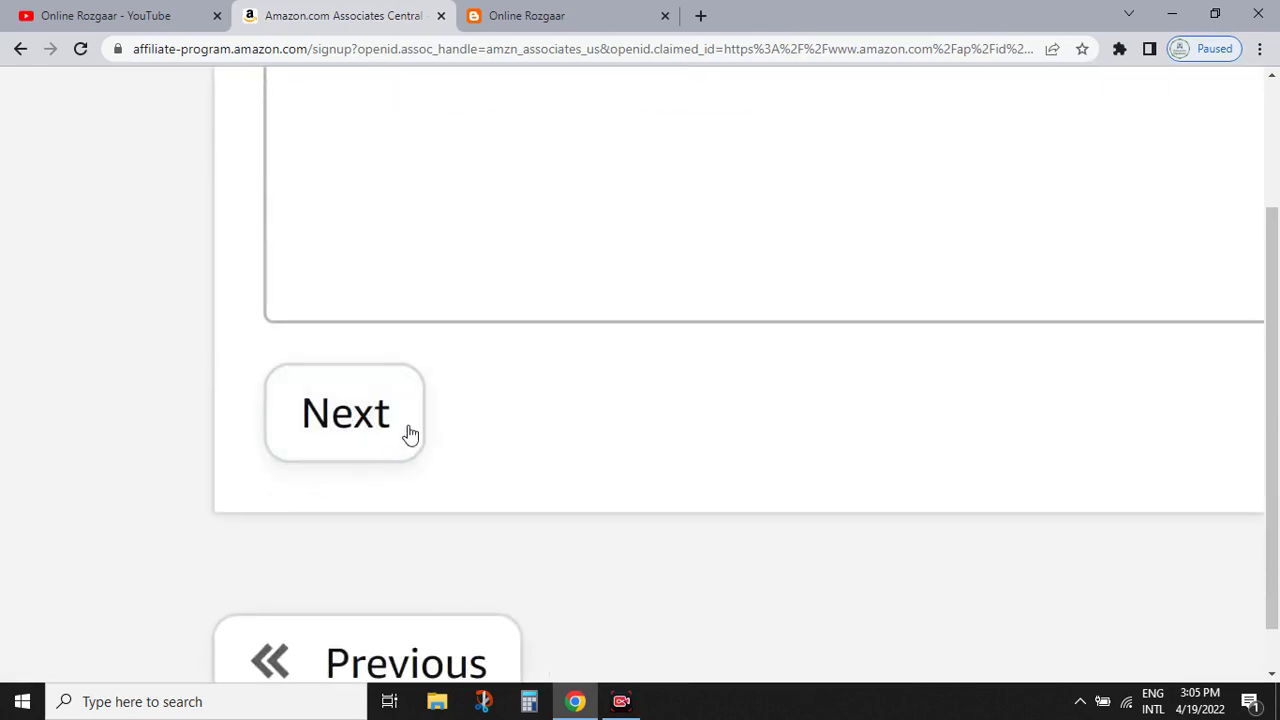
pyautogui.hotkey('ctrl', '0')
pyautogui.click(300, 463)
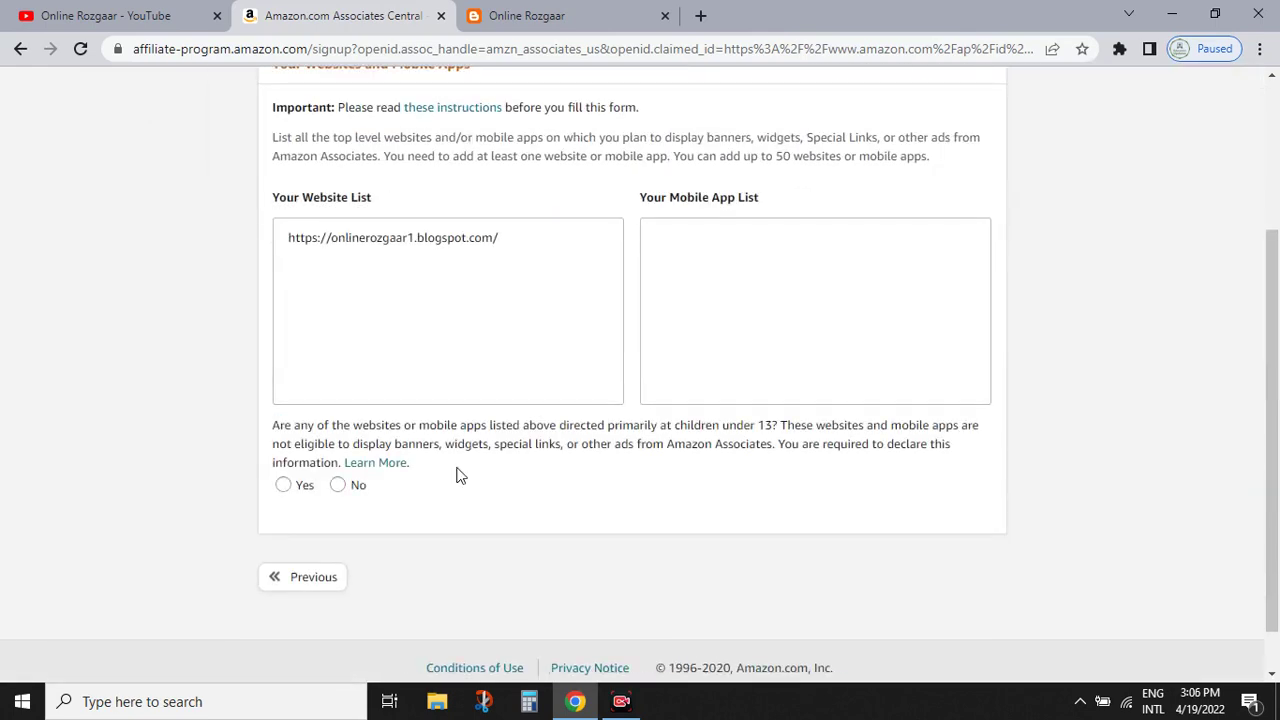
pyautogui.moveTo(286, 426); pyautogui.dragTo(875, 448)
pyautogui.click(875, 448)
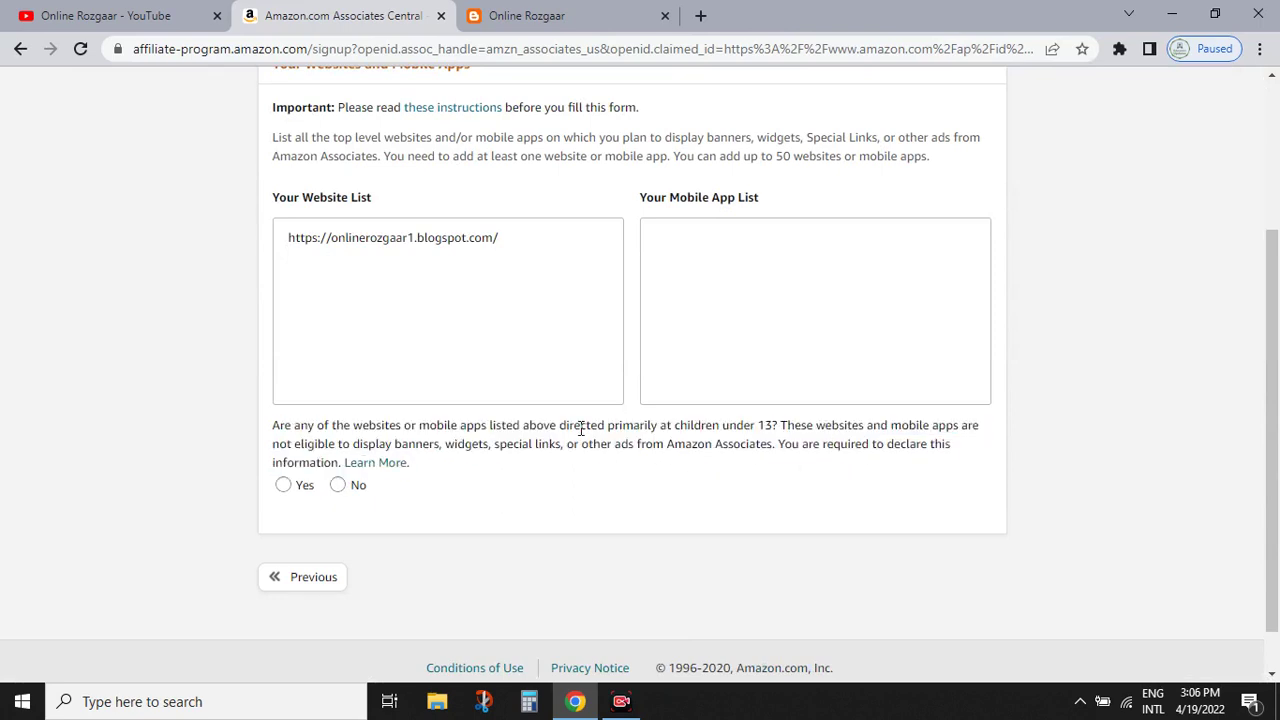
pyautogui.click(340, 486)
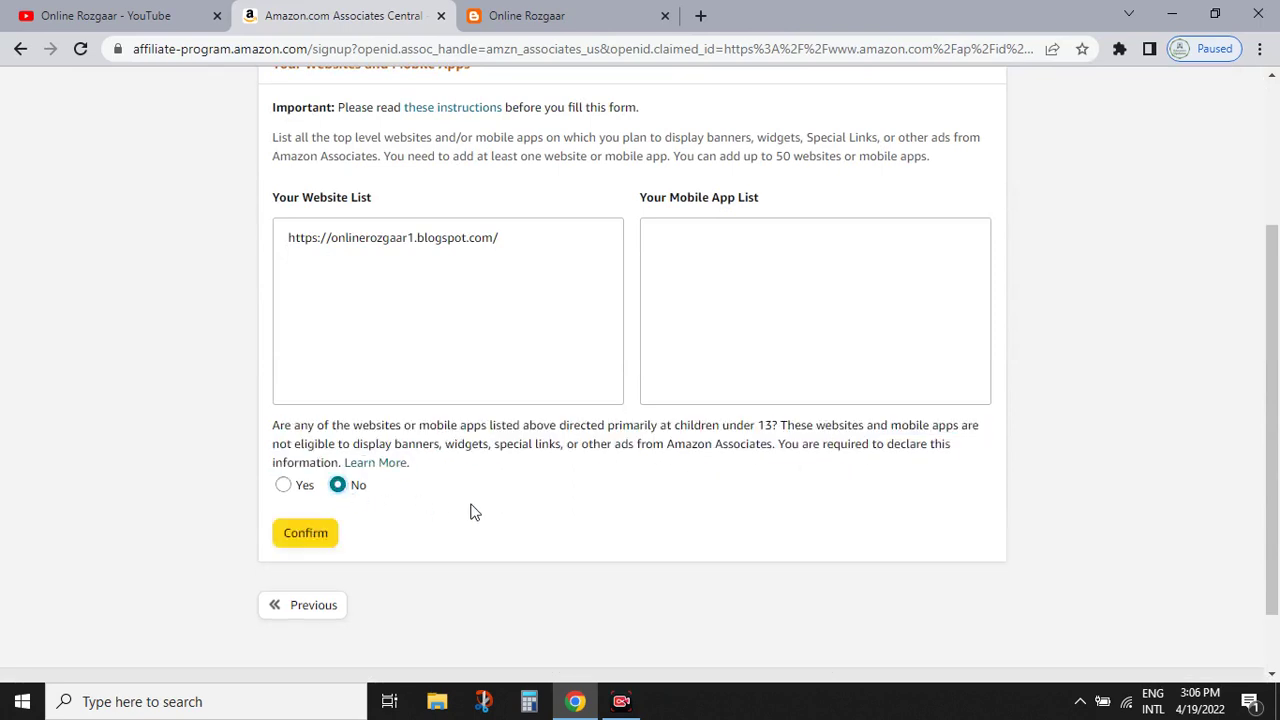
pyautogui.click(306, 534)
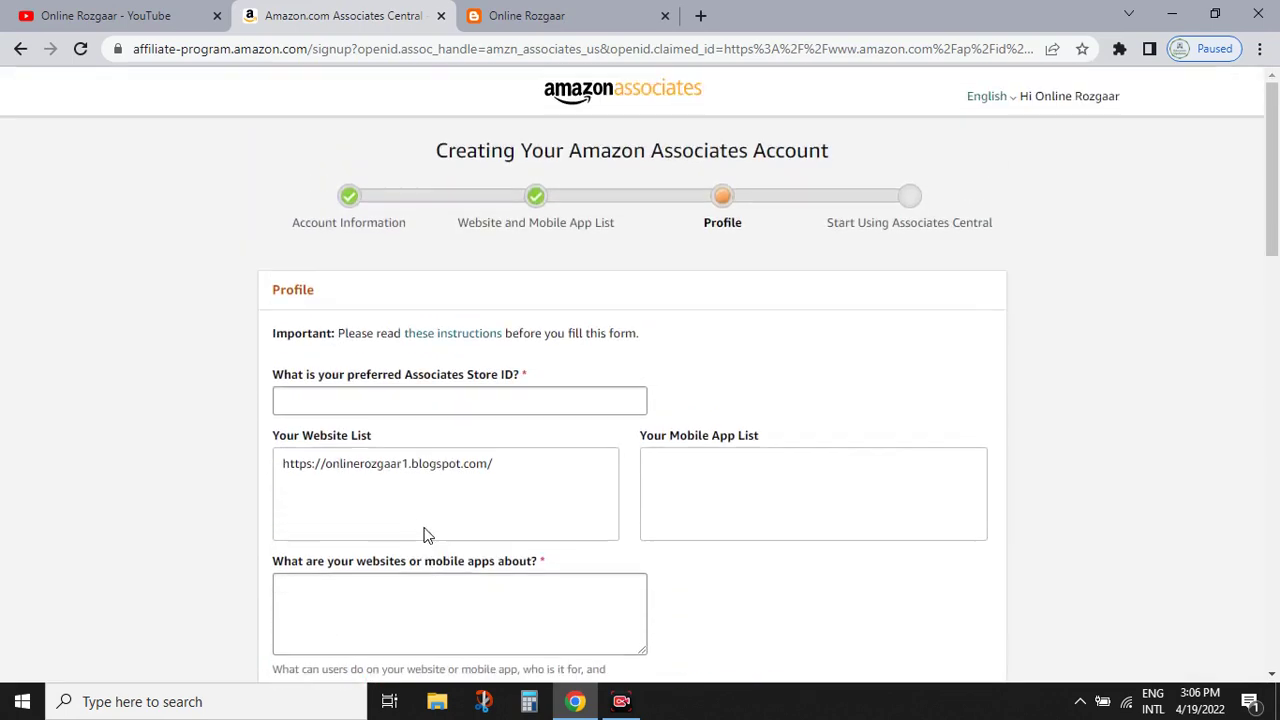
# - Enter the preferred Store ID, without spaces
pyautogui.moveTo(1276, 132); pyautogui.dragTo(1276, 160)
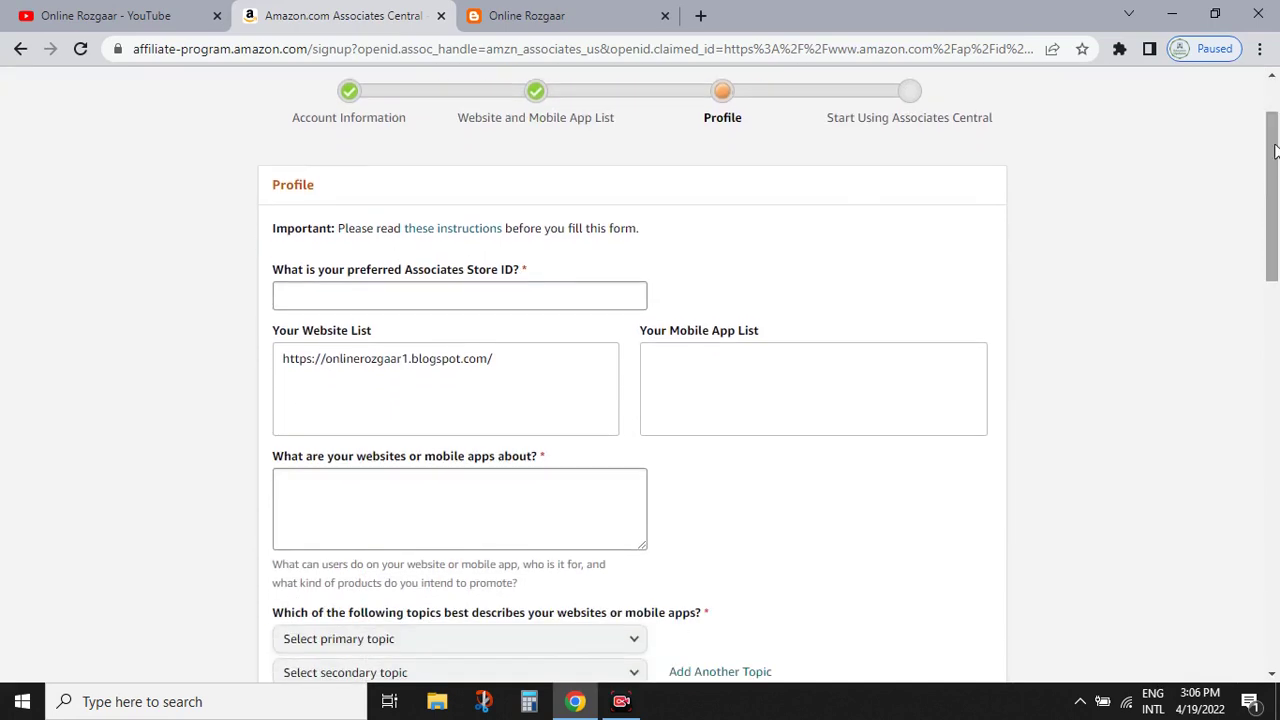
pyautogui.click(430, 298)
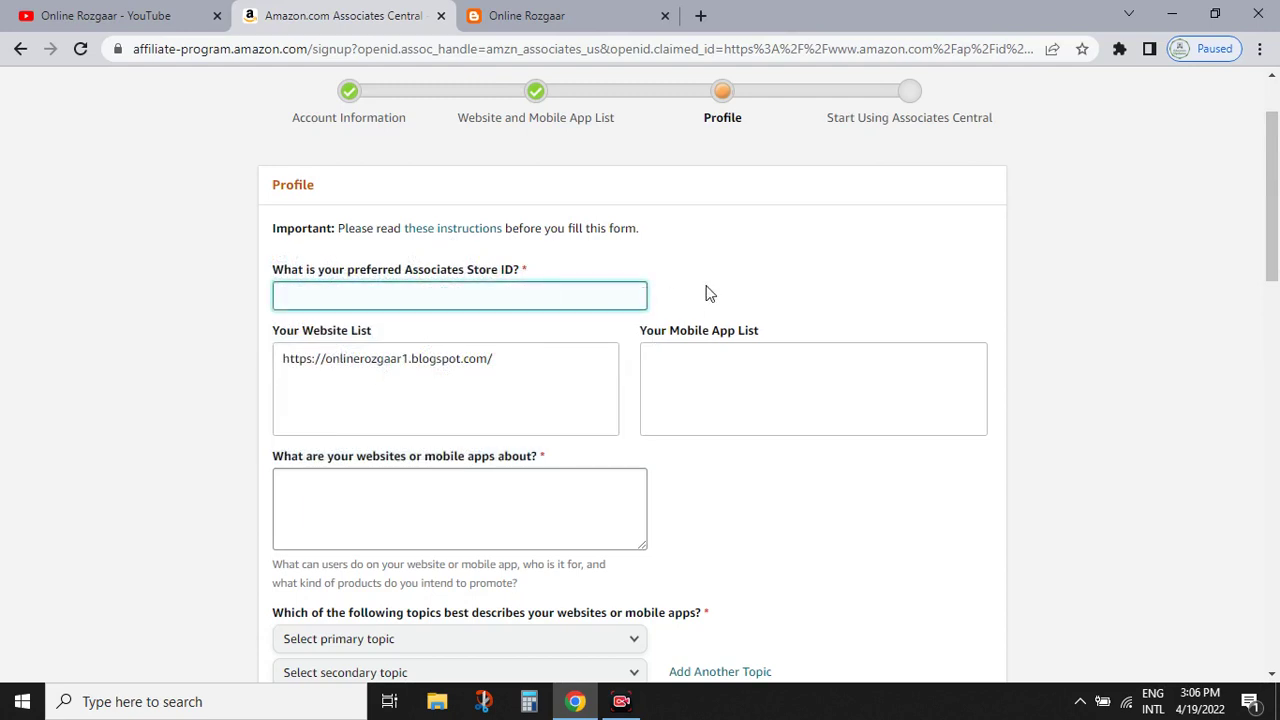
pyautogui.write('Online Rozga')
pyautogui.press('BackSpace')
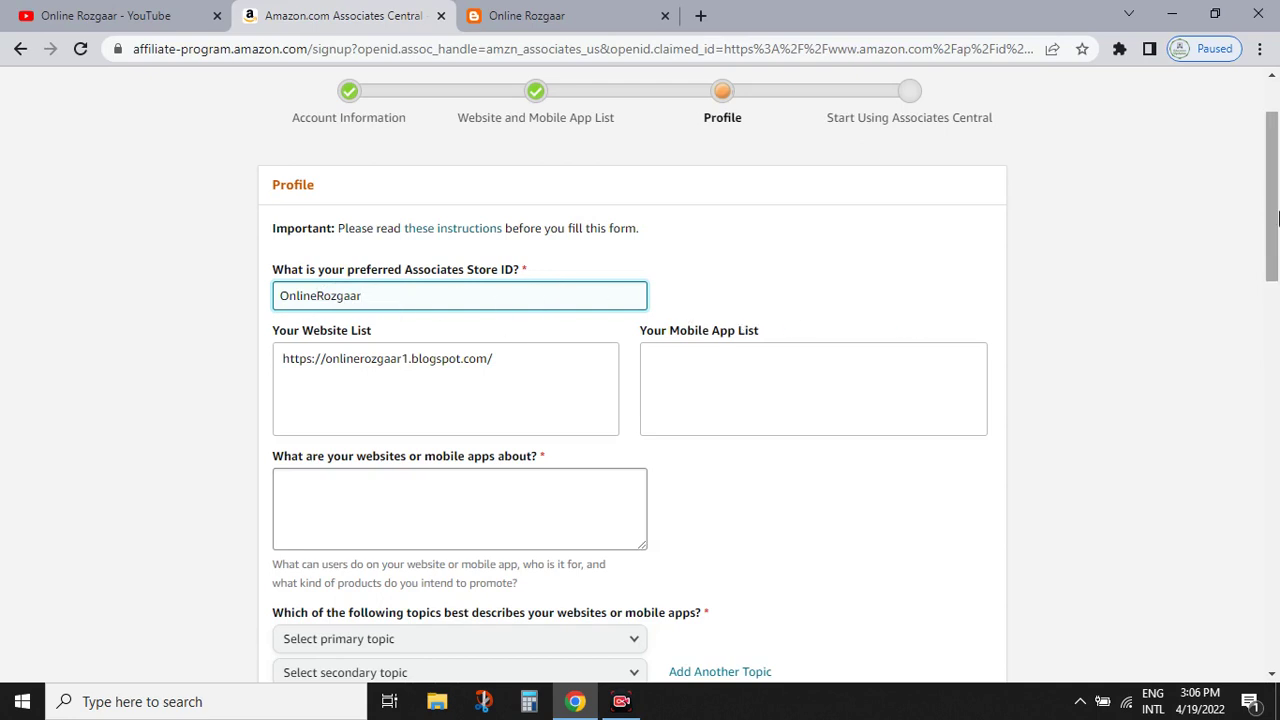
# - Describe the website as Online Shopping, Marketing and Products Review on separate lines
pyautogui.scroll(-1, 398, 419)
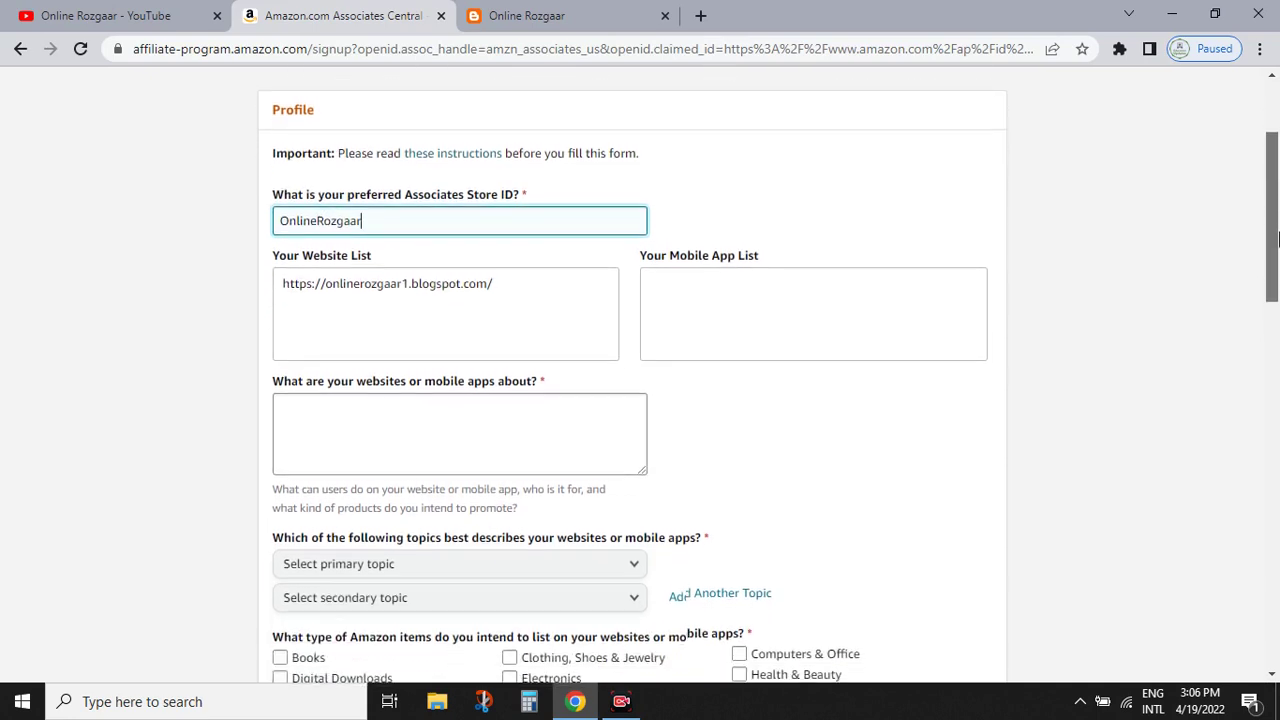
pyautogui.click(391, 412)
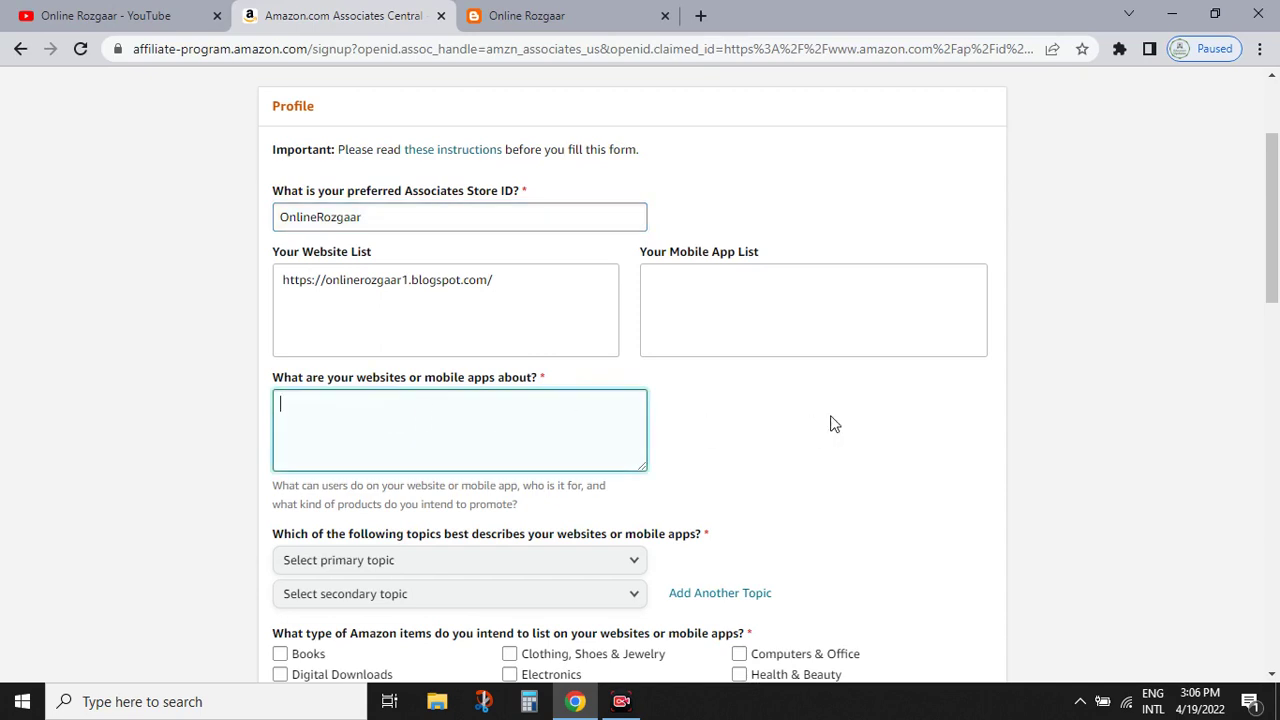
pyautogui.write('Online Shoppinh')
pyautogui.press('Return')
pyautogui.write('Marketing')
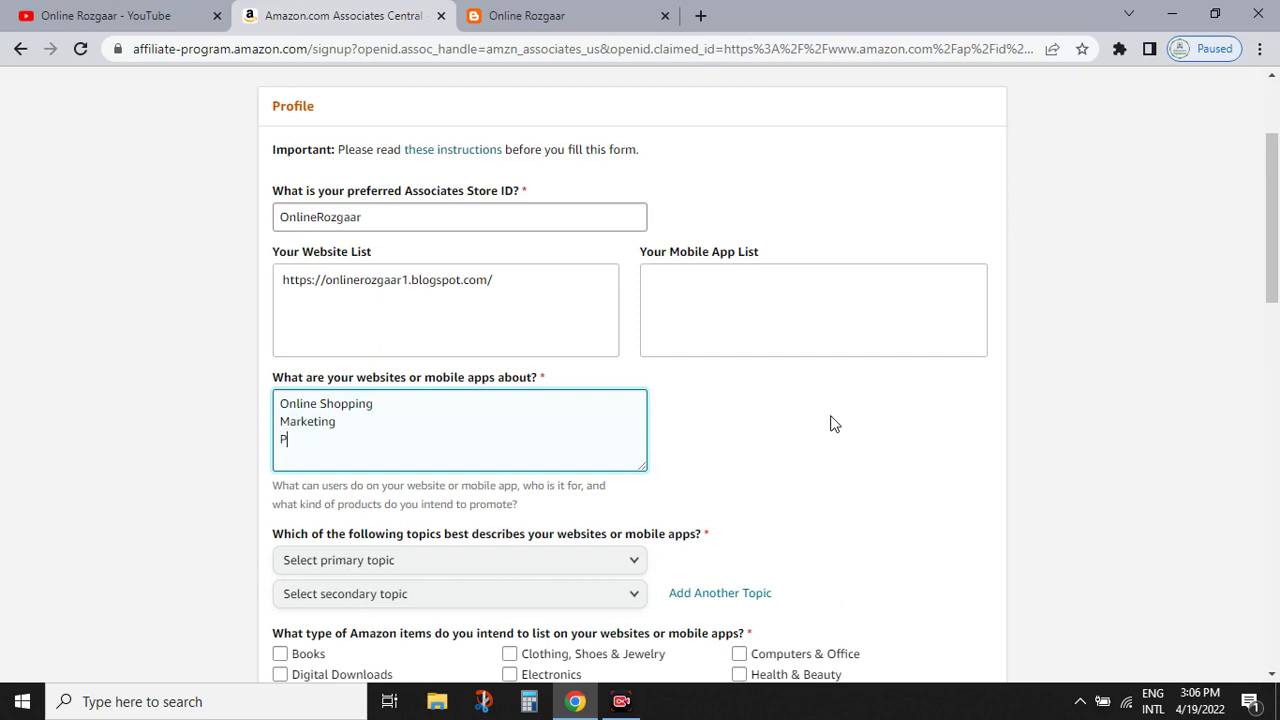
pyautogui.write('ts Review')
pyautogui.moveTo(1272, 270); pyautogui.dragTo(1272, 340)
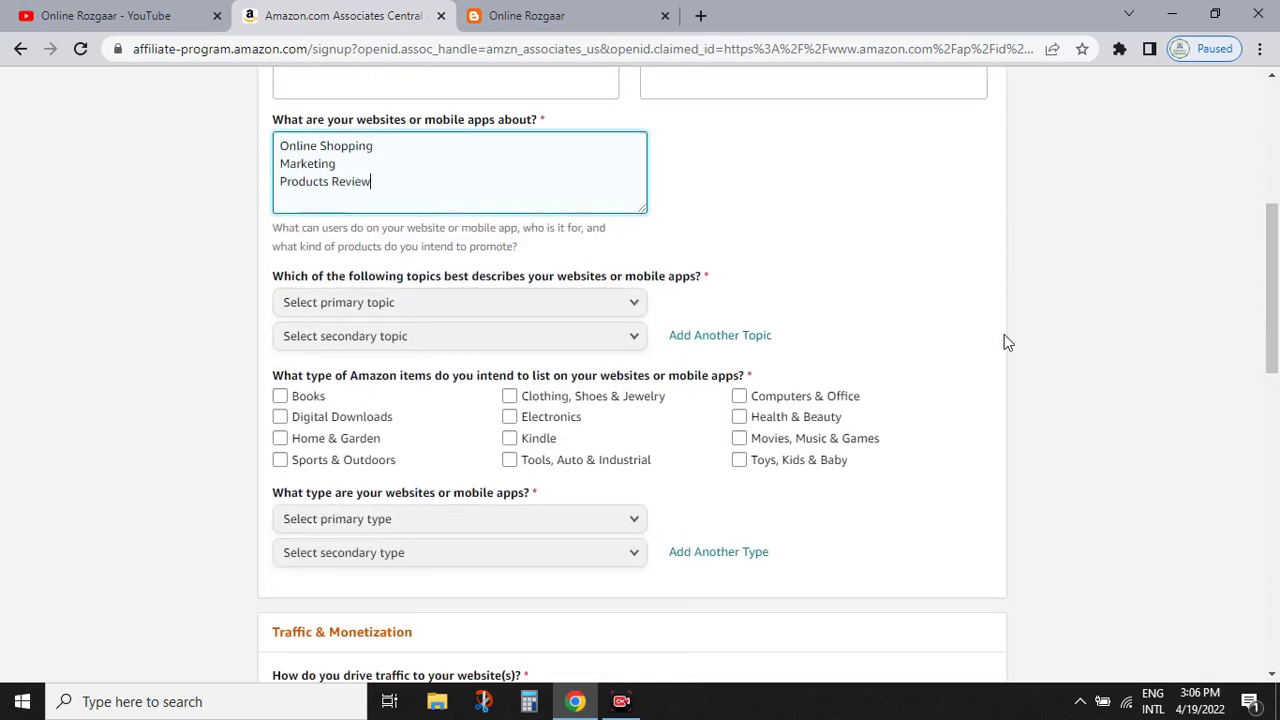
# - Choose Sports/Fitness/Outdoors as the primary site topic and Books as the secondary topic
pyautogui.click(471, 305)
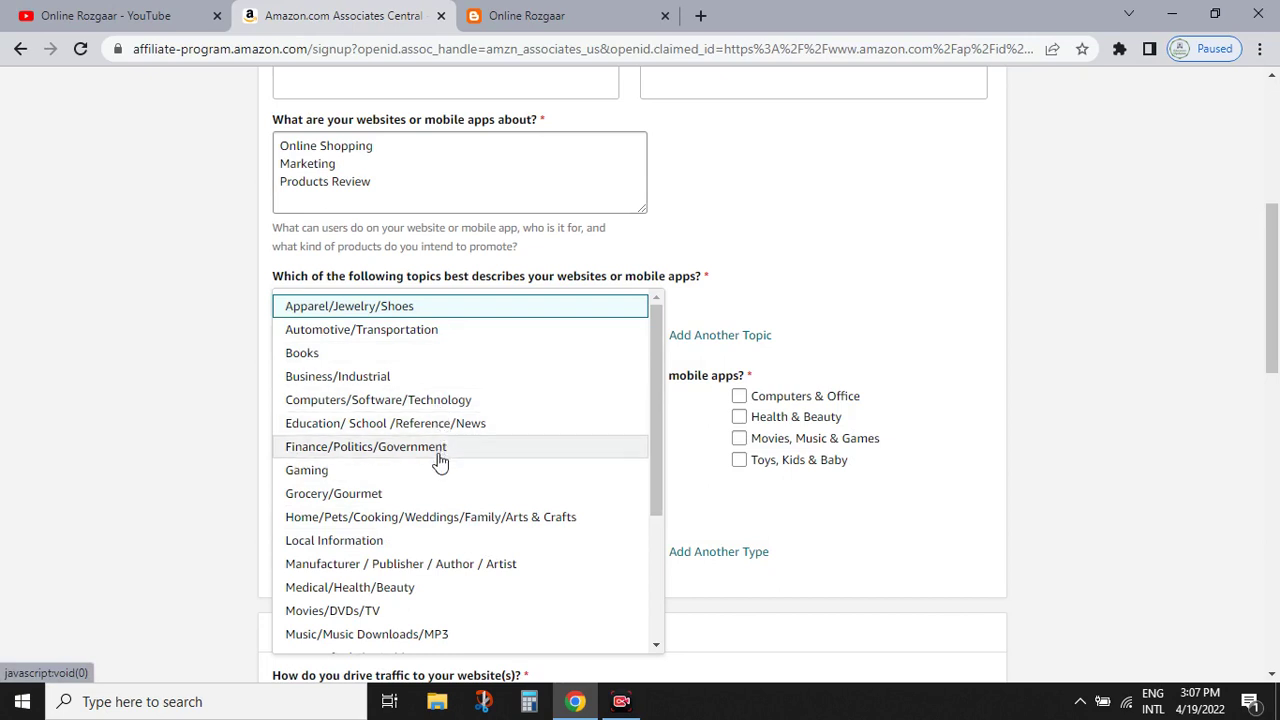
pyautogui.moveTo(655, 323); pyautogui.dragTo(658, 446)
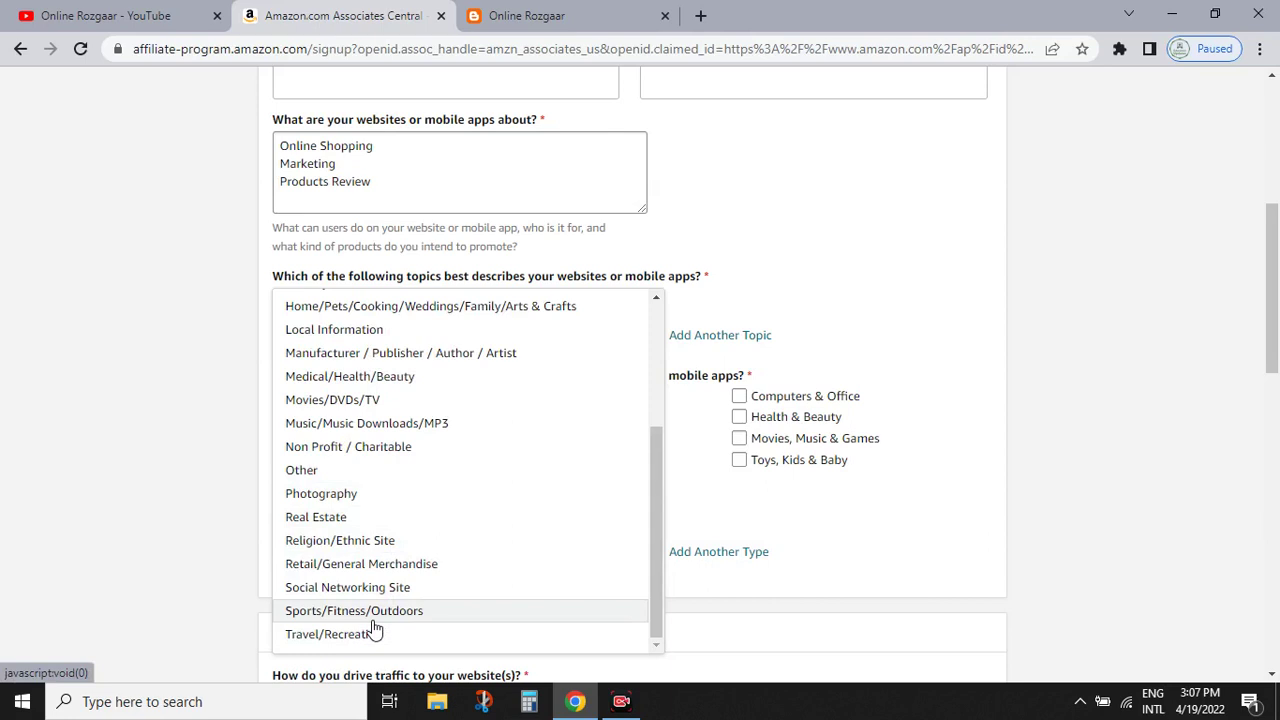
pyautogui.click(372, 612)
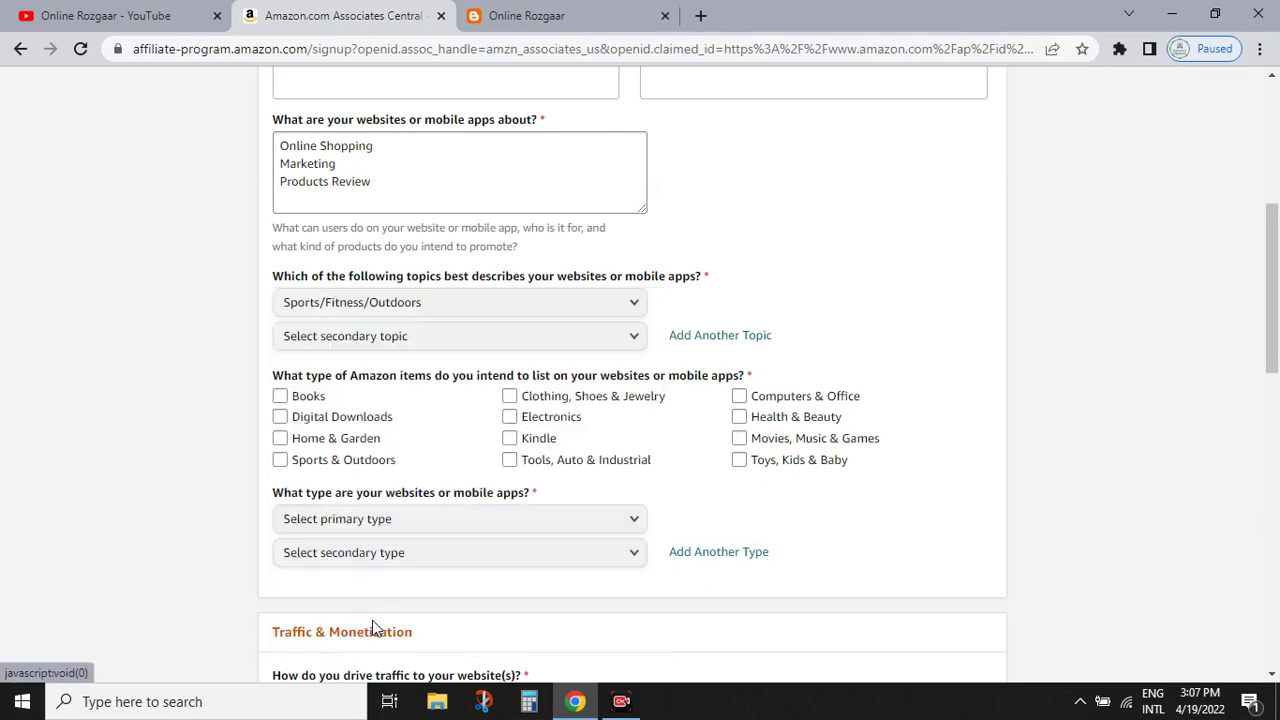
pyautogui.click(376, 345)
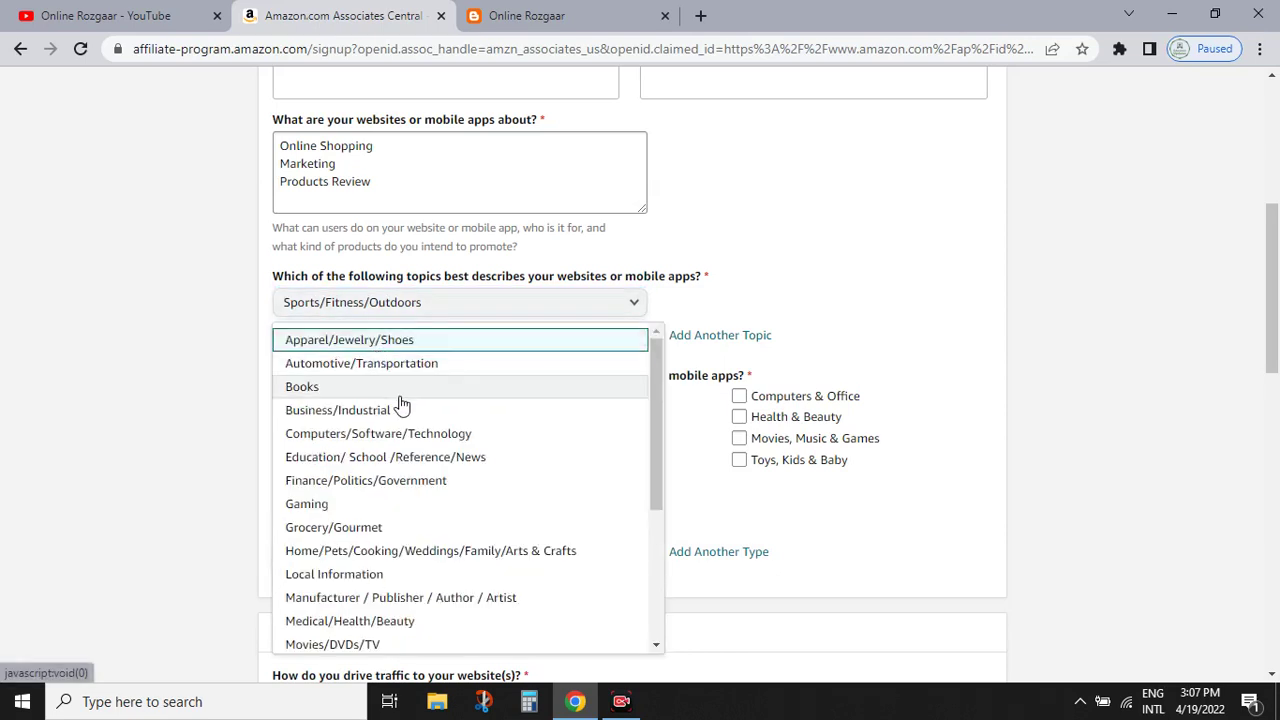
pyautogui.click(400, 394)
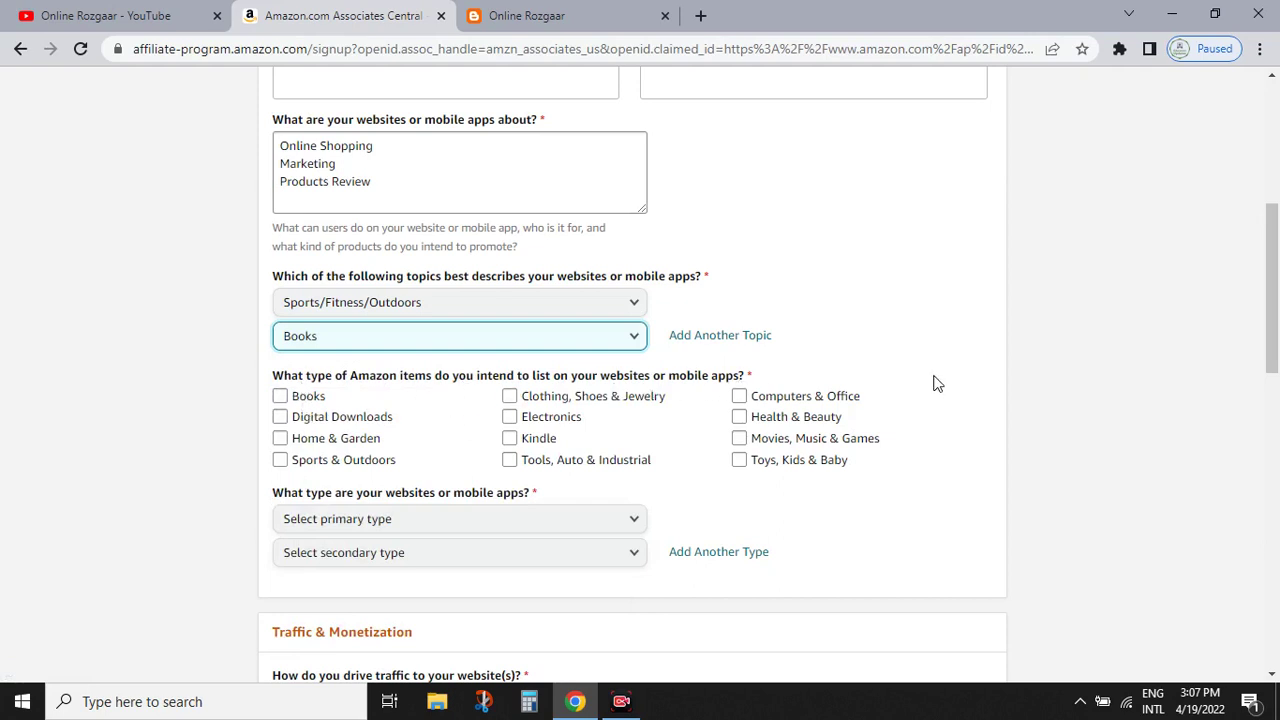
pyautogui.moveTo(1277, 272); pyautogui.dragTo(1277, 292)
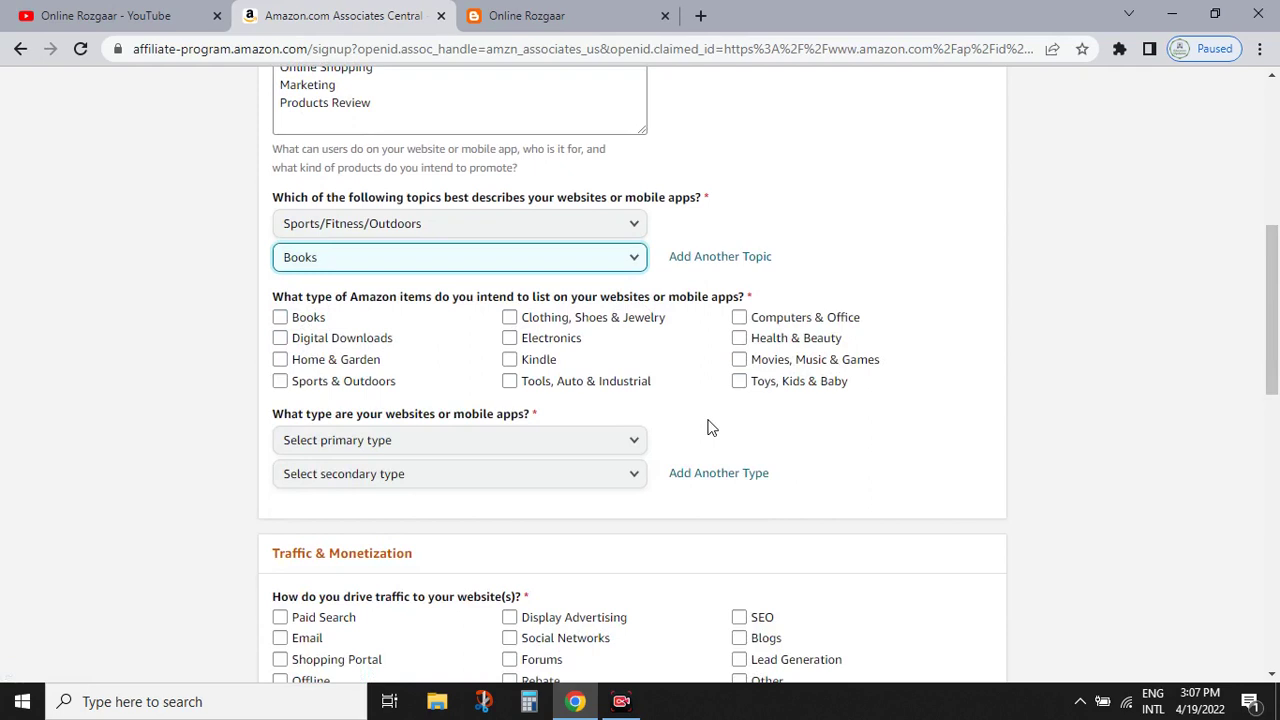
# - Tick all twelve Amazon item types, from Books and Kindle to Toys, Kids & Baby
pyautogui.click(280, 317)
pyautogui.click(280, 338)
pyautogui.click(280, 359)
pyautogui.click(280, 381)
pyautogui.click(510, 381)
pyautogui.click(510, 359)
pyautogui.click(510, 338)
pyautogui.click(510, 317)
pyautogui.click(739, 317)
pyautogui.click(739, 338)
pyautogui.click(739, 359)
pyautogui.click(739, 381)
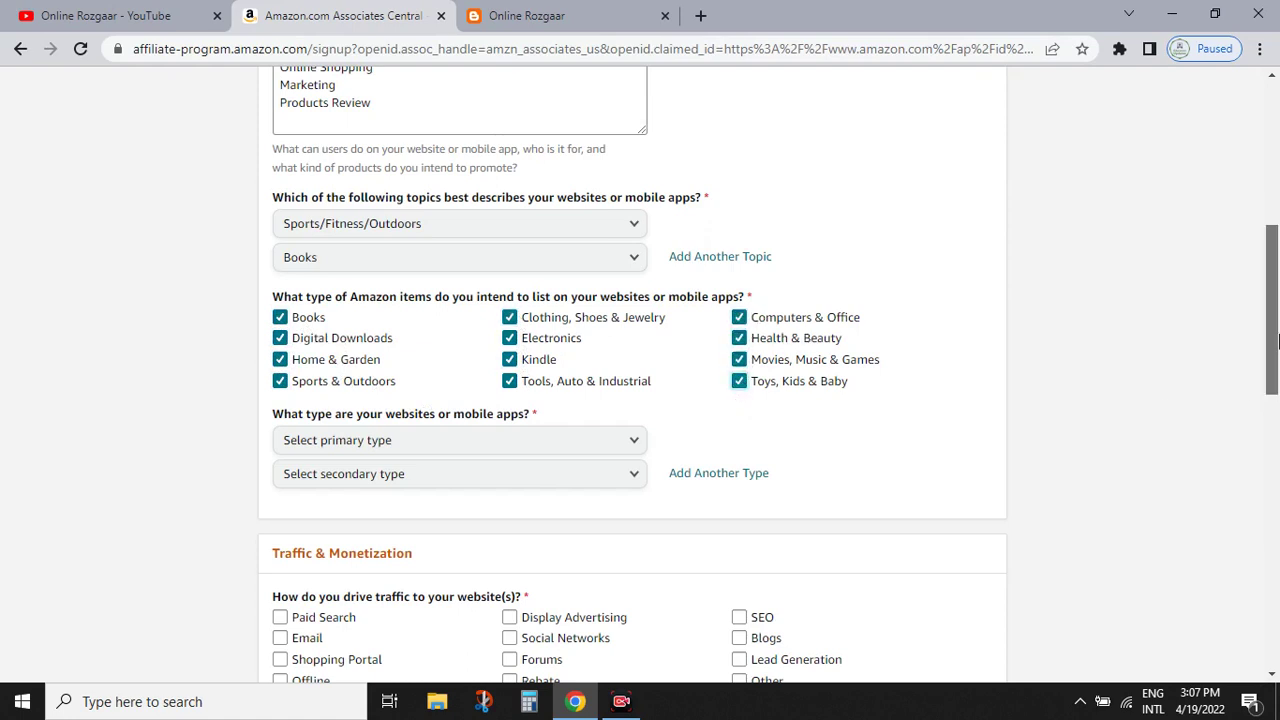
# - Set both the primary and secondary website type to Search
pyautogui.scroll(-1, 737, 400)
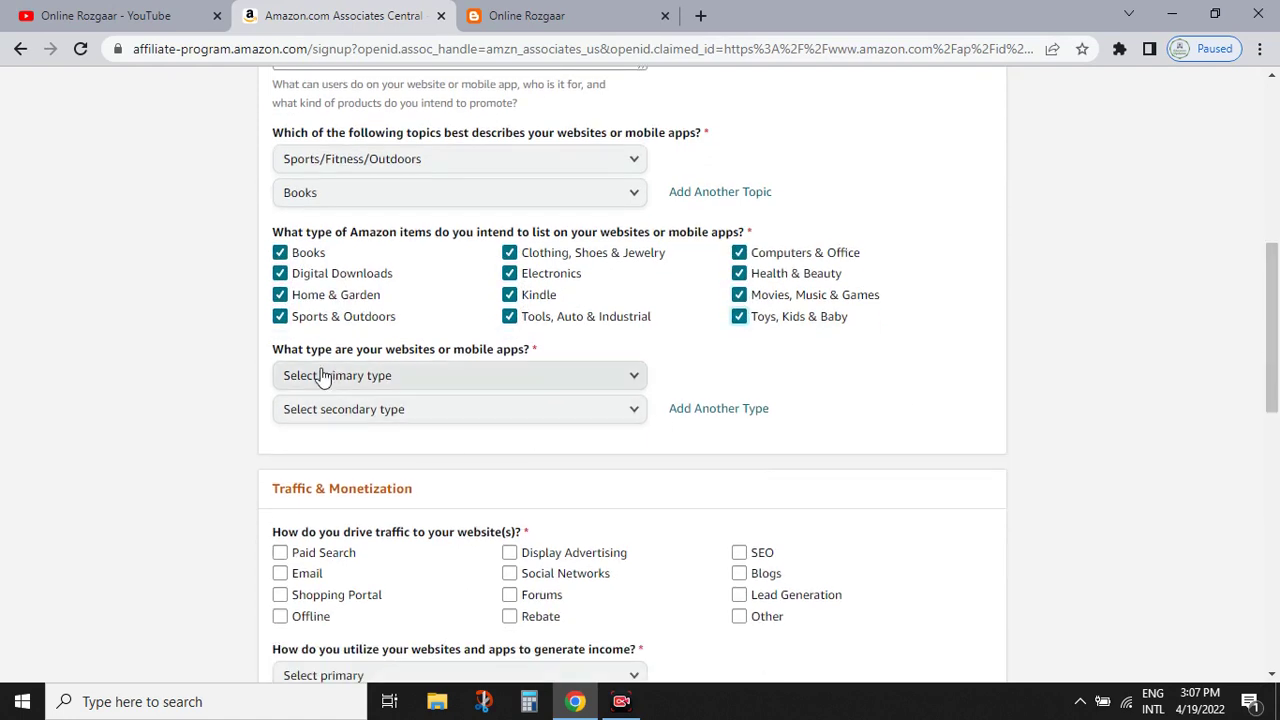
pyautogui.click(469, 380)
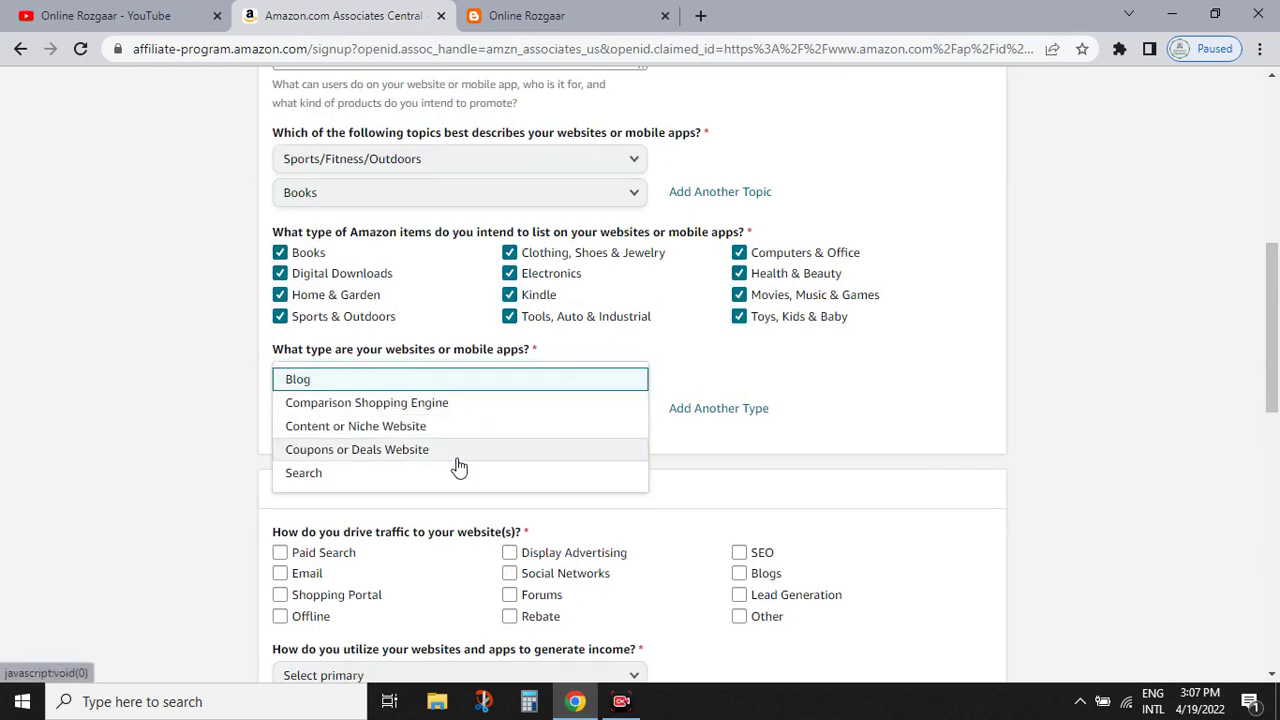
pyautogui.click(453, 478)
pyautogui.click(448, 418)
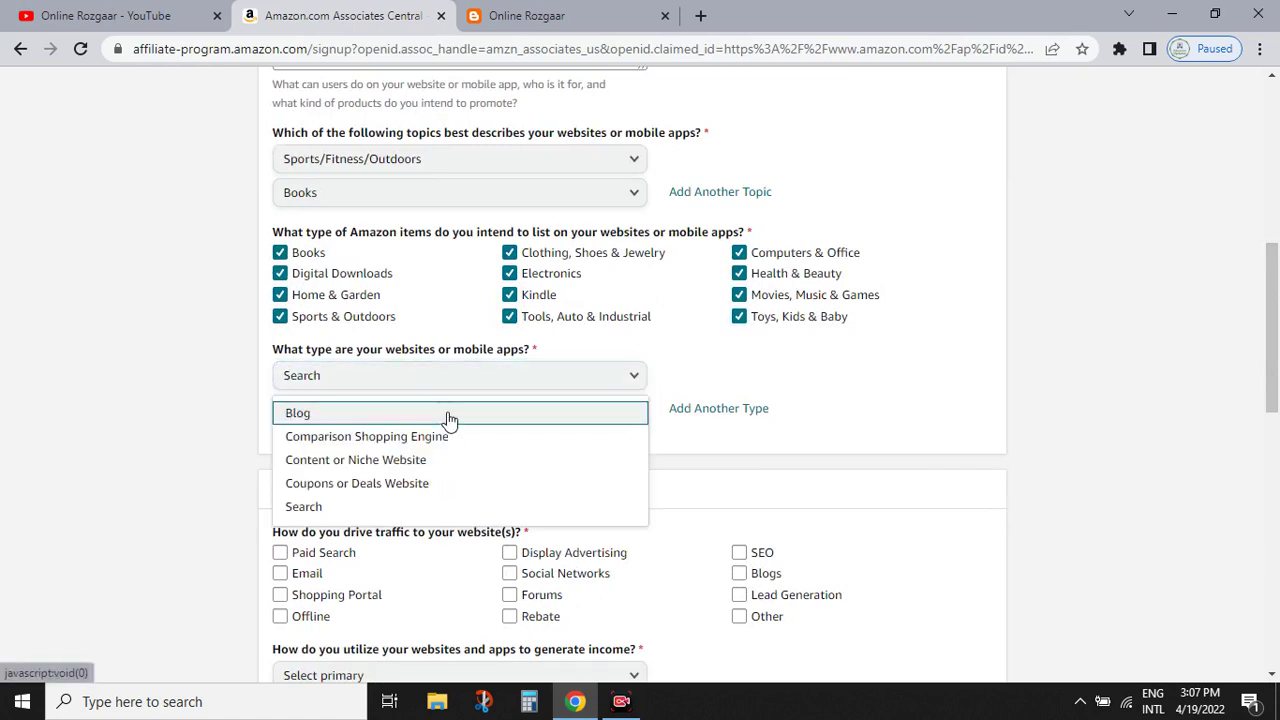
pyautogui.click(431, 508)
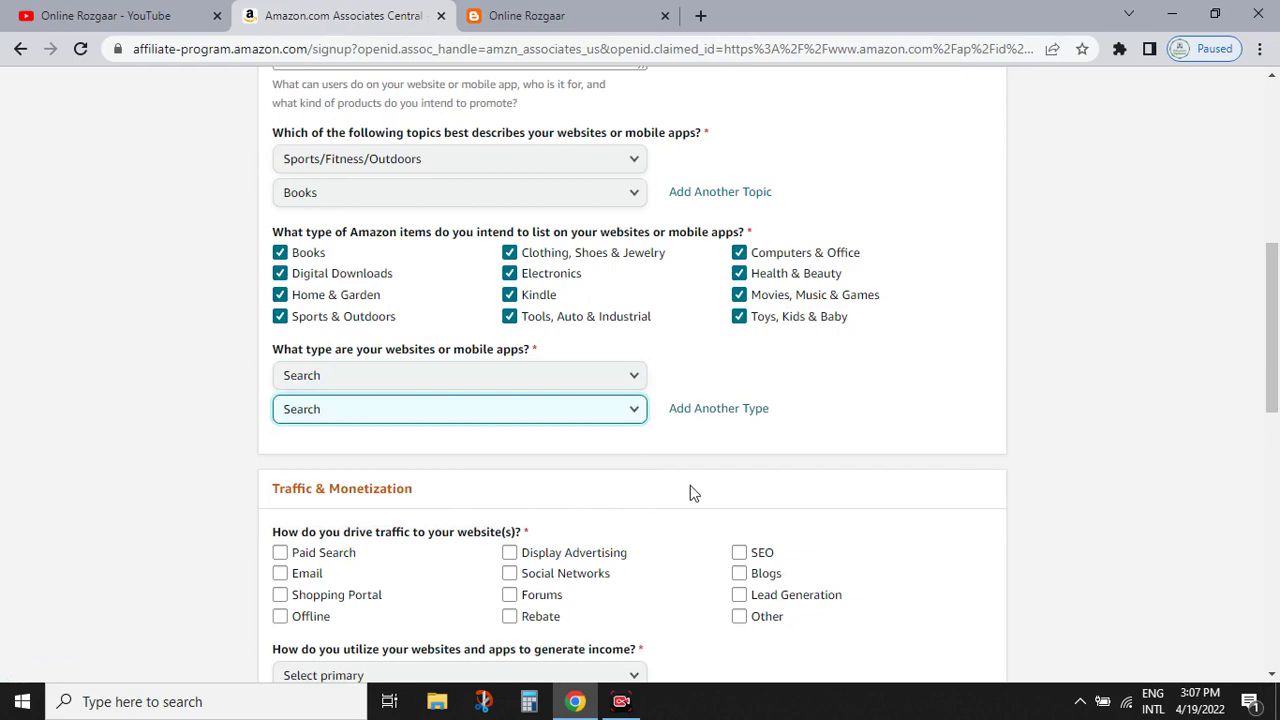
# - Check SEO, Blogs, Forums, Email and Other as traffic sources
pyautogui.scroll(-3, 1262, 341)
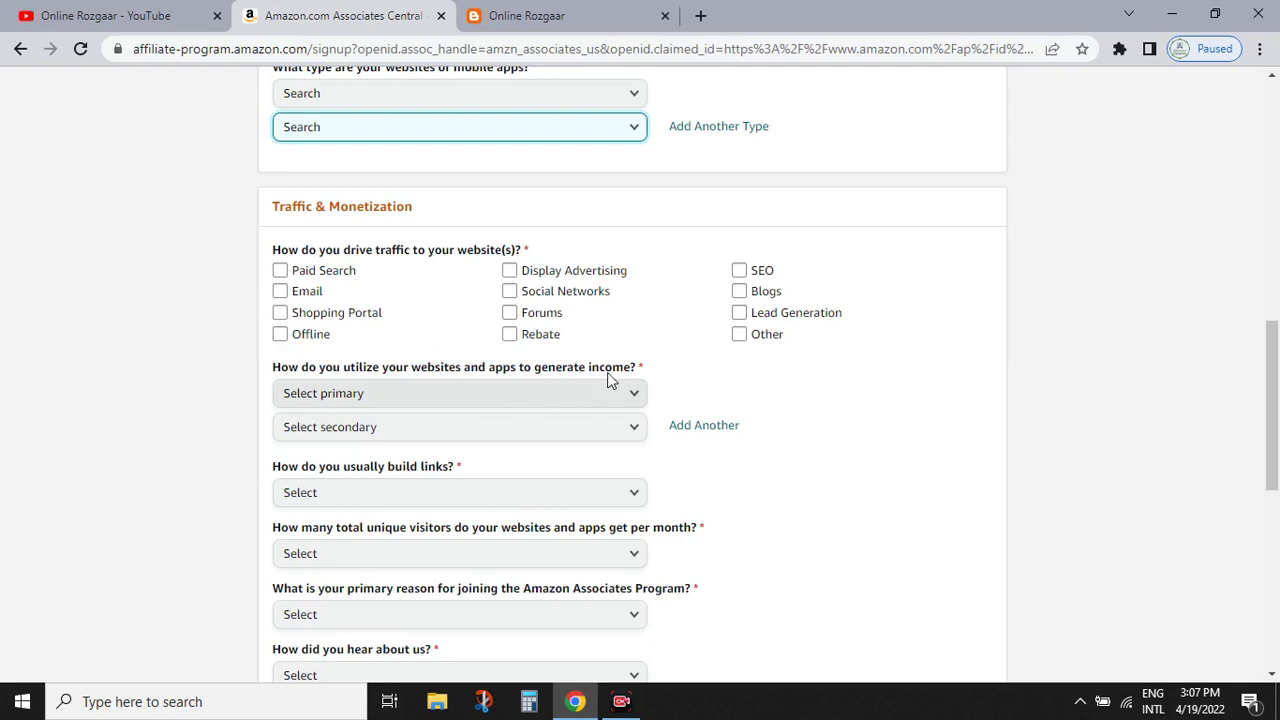
pyautogui.click(739, 270)
pyautogui.click(739, 291)
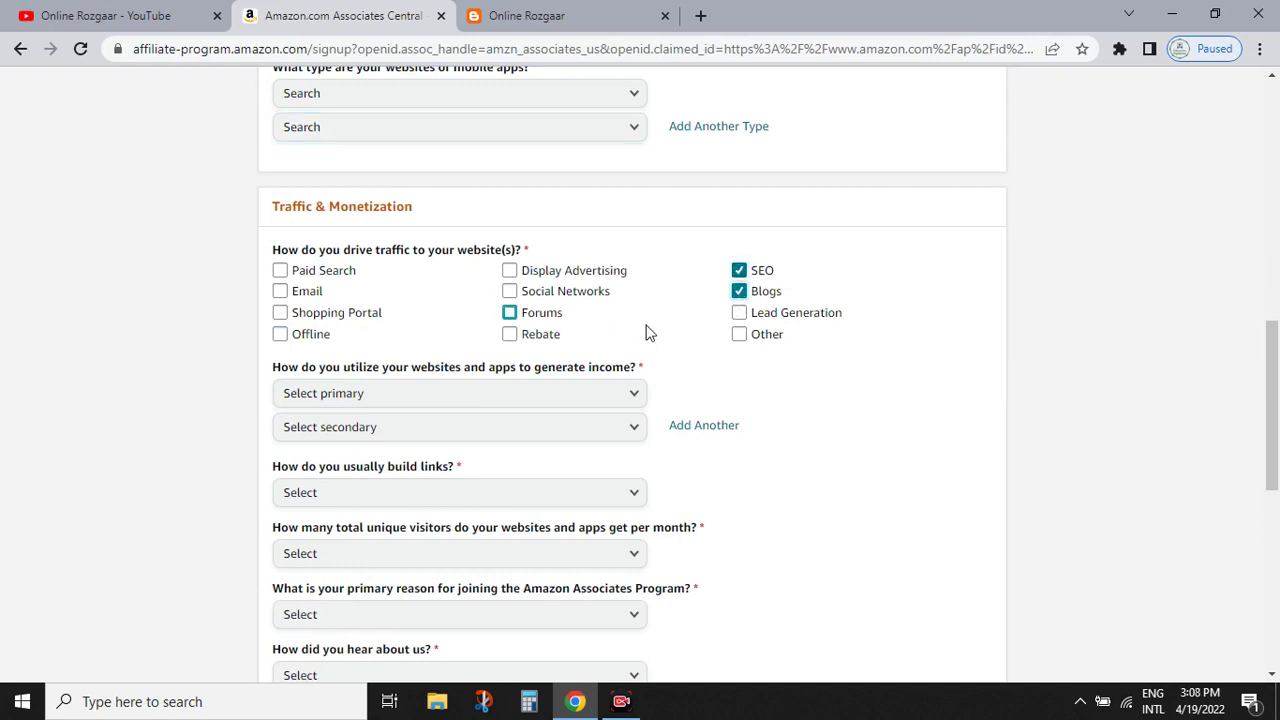
pyautogui.click(509, 312)
pyautogui.click(300, 292)
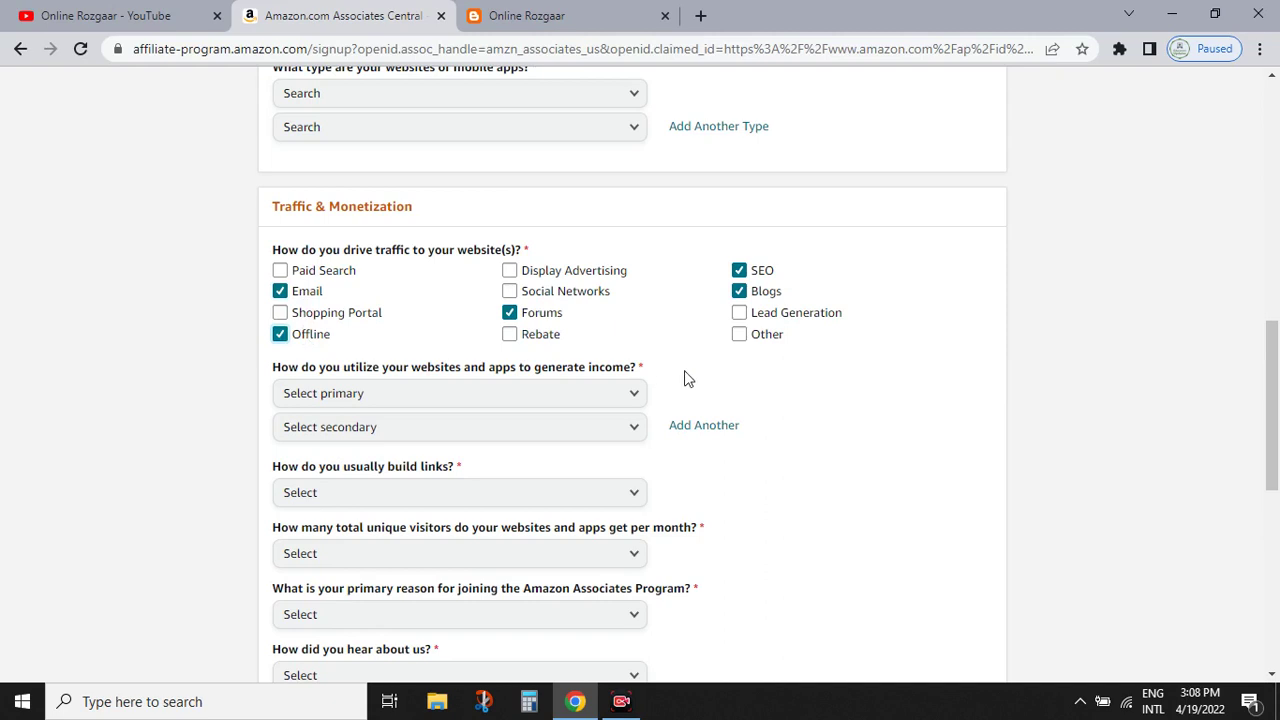
pyautogui.click(739, 334)
pyautogui.scroll(-2, 450, 360)
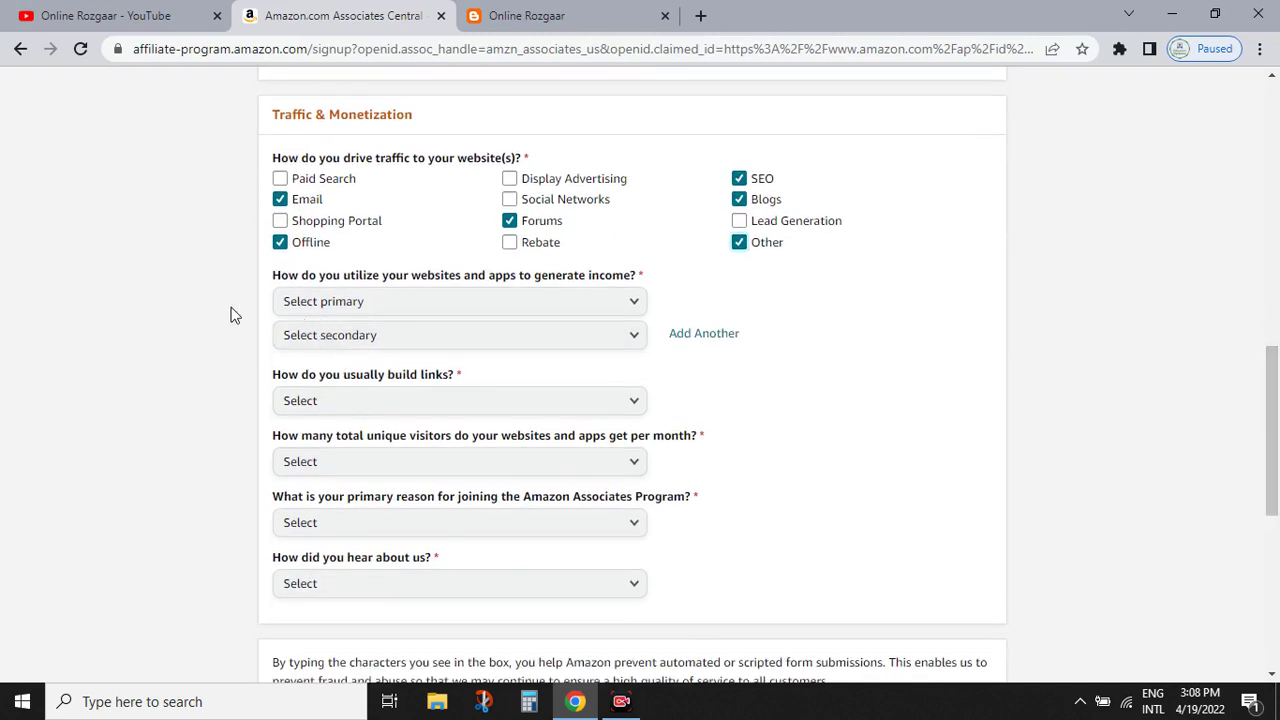
# - Set income methods to Amazon Associates only and Other Affiliate Programs, with Other for link-building
pyautogui.click(495, 305)
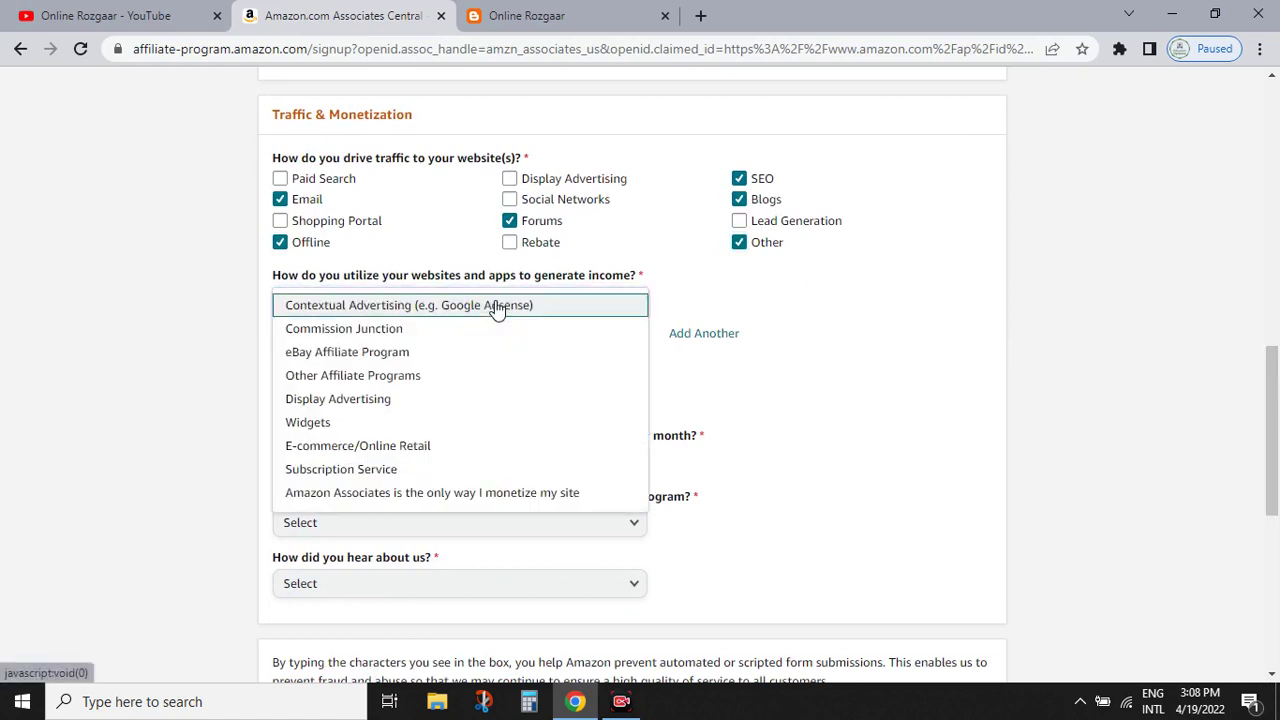
pyautogui.click(495, 492)
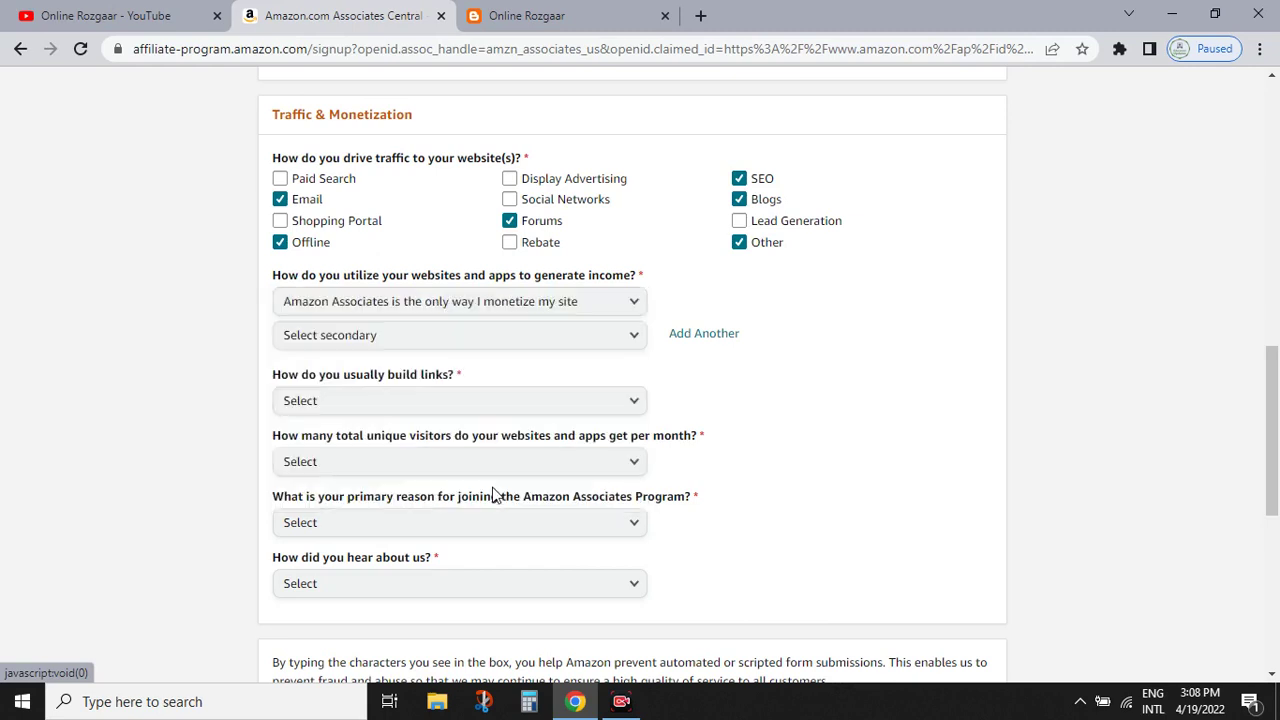
pyautogui.click(436, 340)
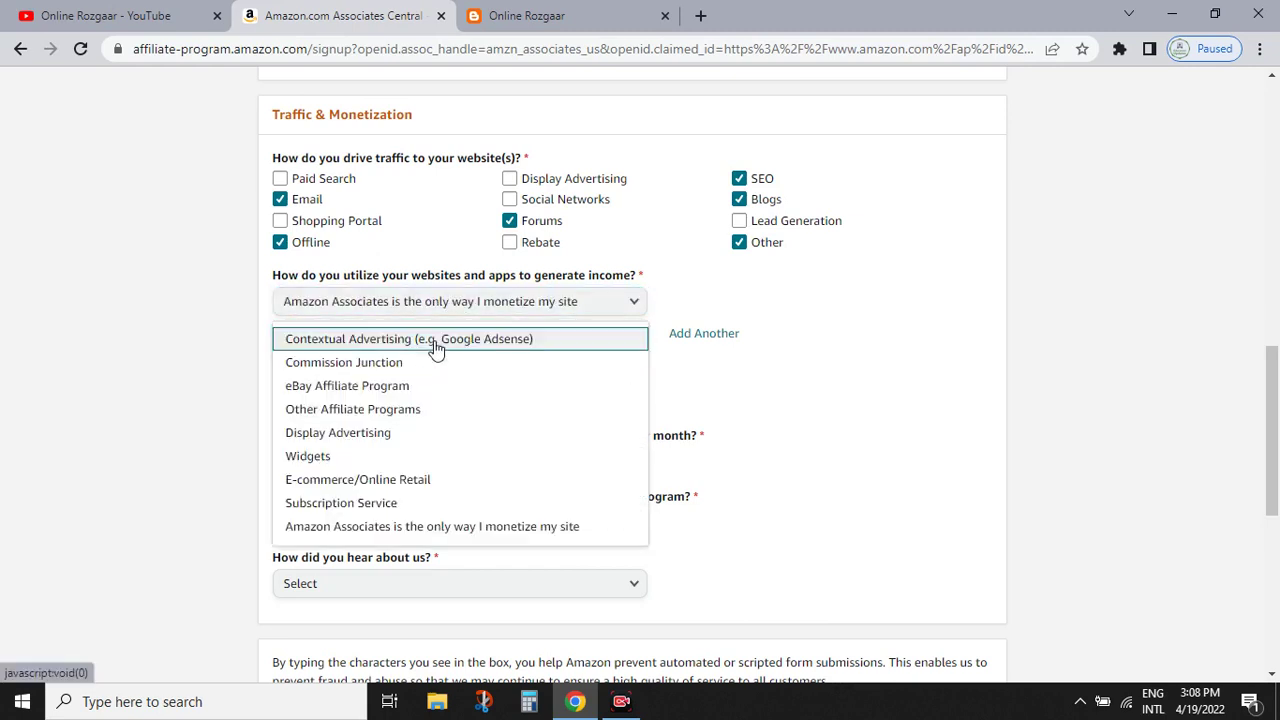
pyautogui.click(438, 412)
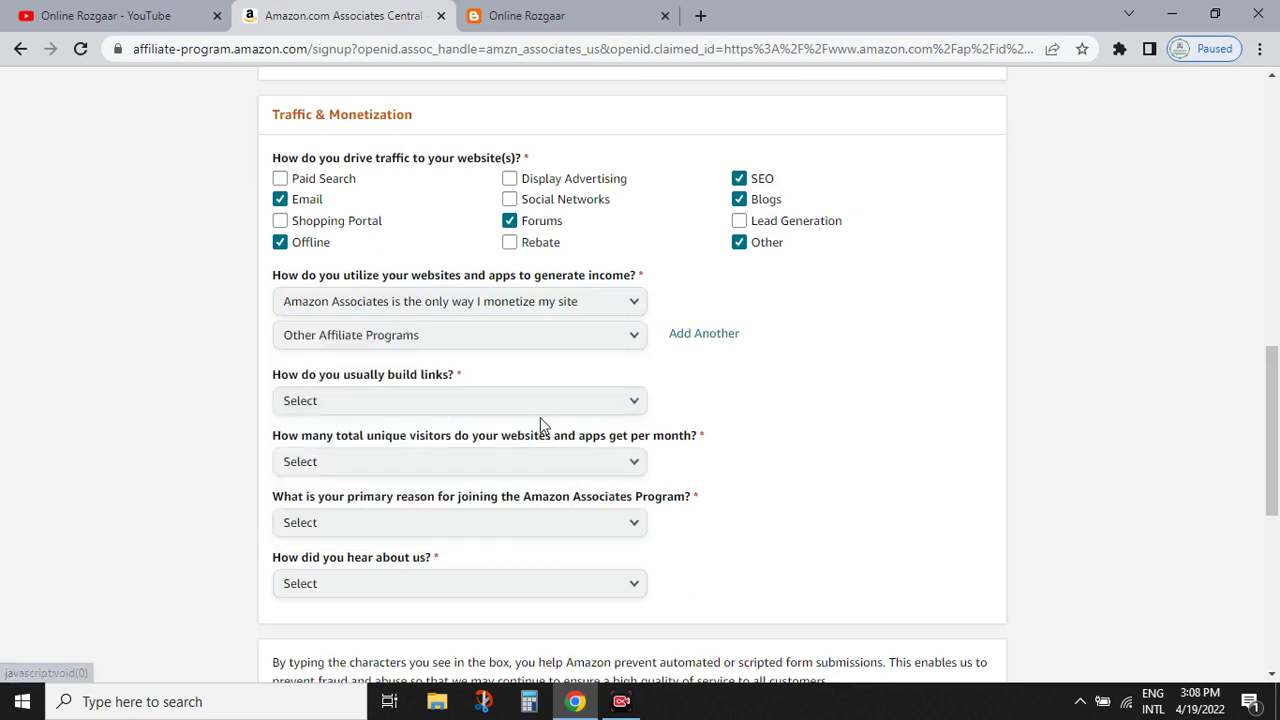
pyautogui.click(456, 412)
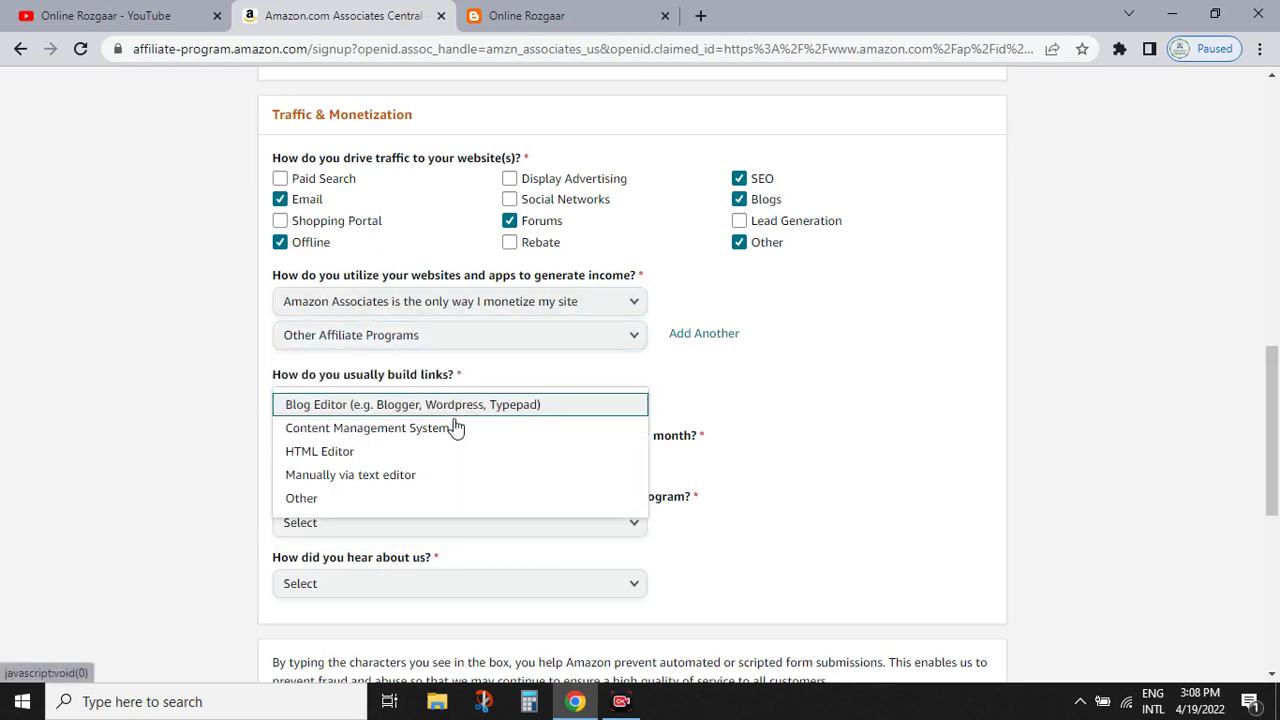
pyautogui.click(441, 500)
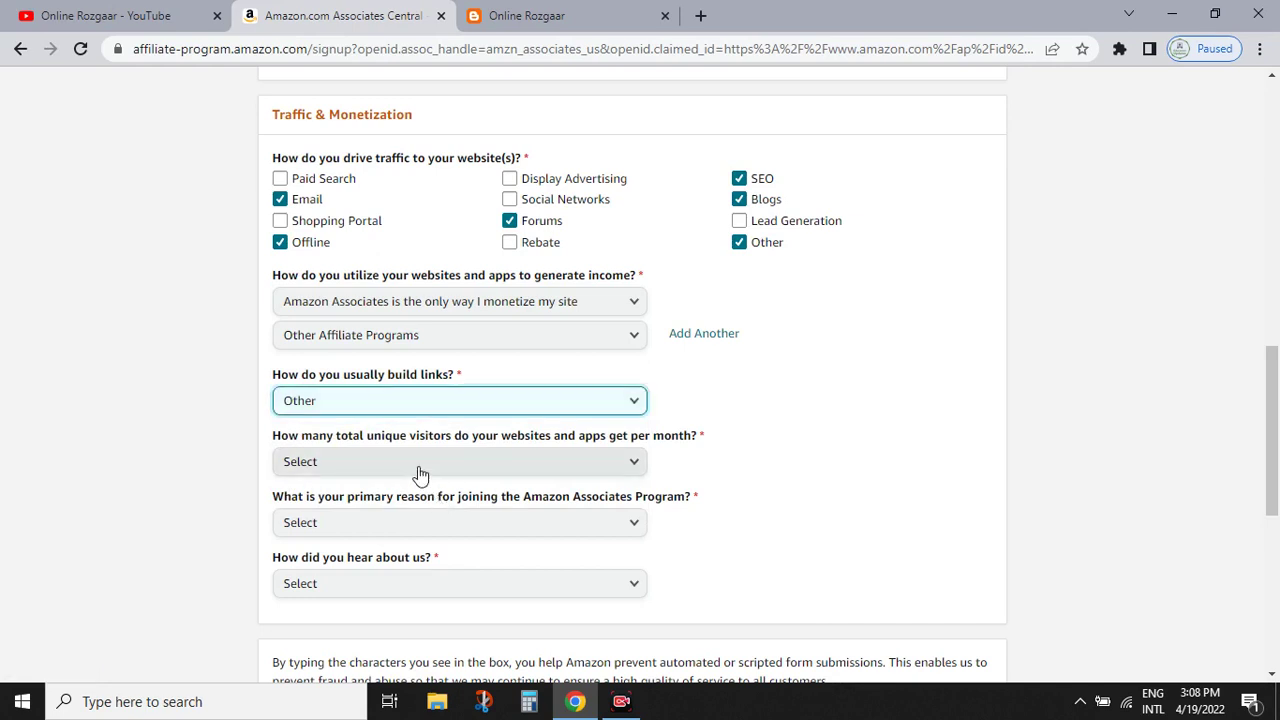
# - Choose 501 to 5,000 monthly visitors, Other as the joining reason, and Online Search as referral
pyautogui.click(420, 470)
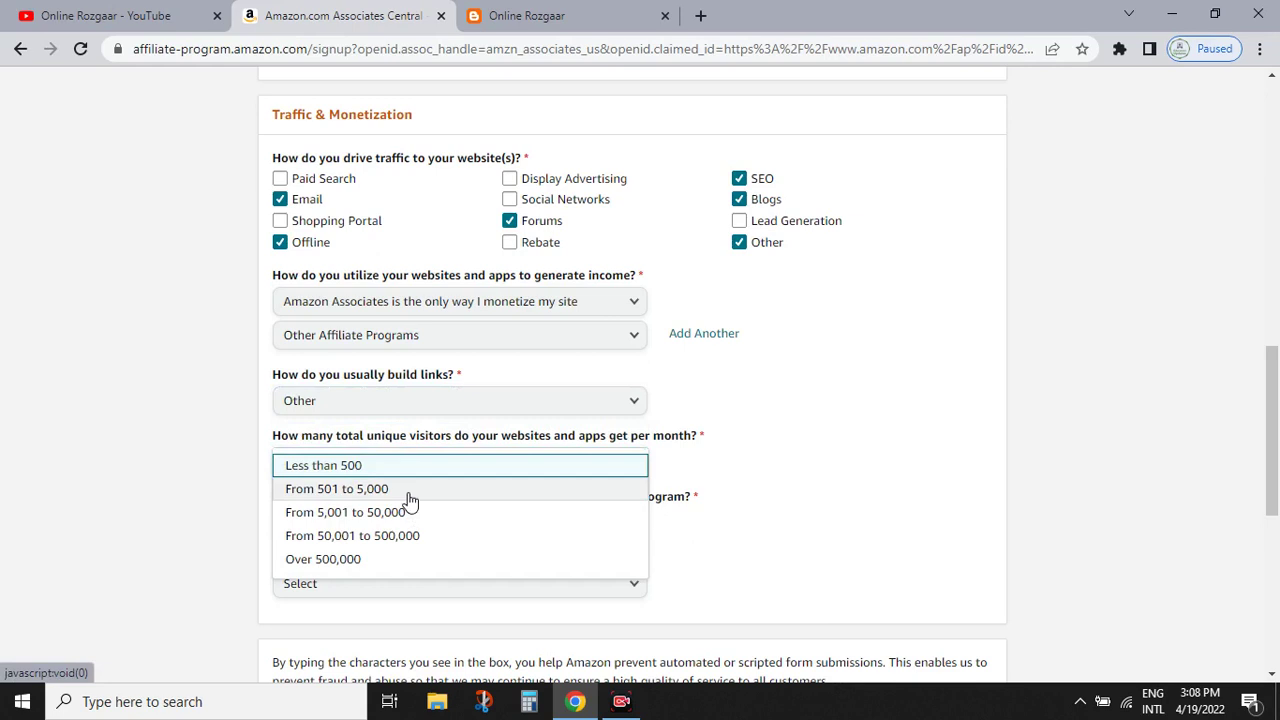
pyautogui.click(408, 492)
pyautogui.moveTo(1277, 411); pyautogui.dragTo(1277, 449)
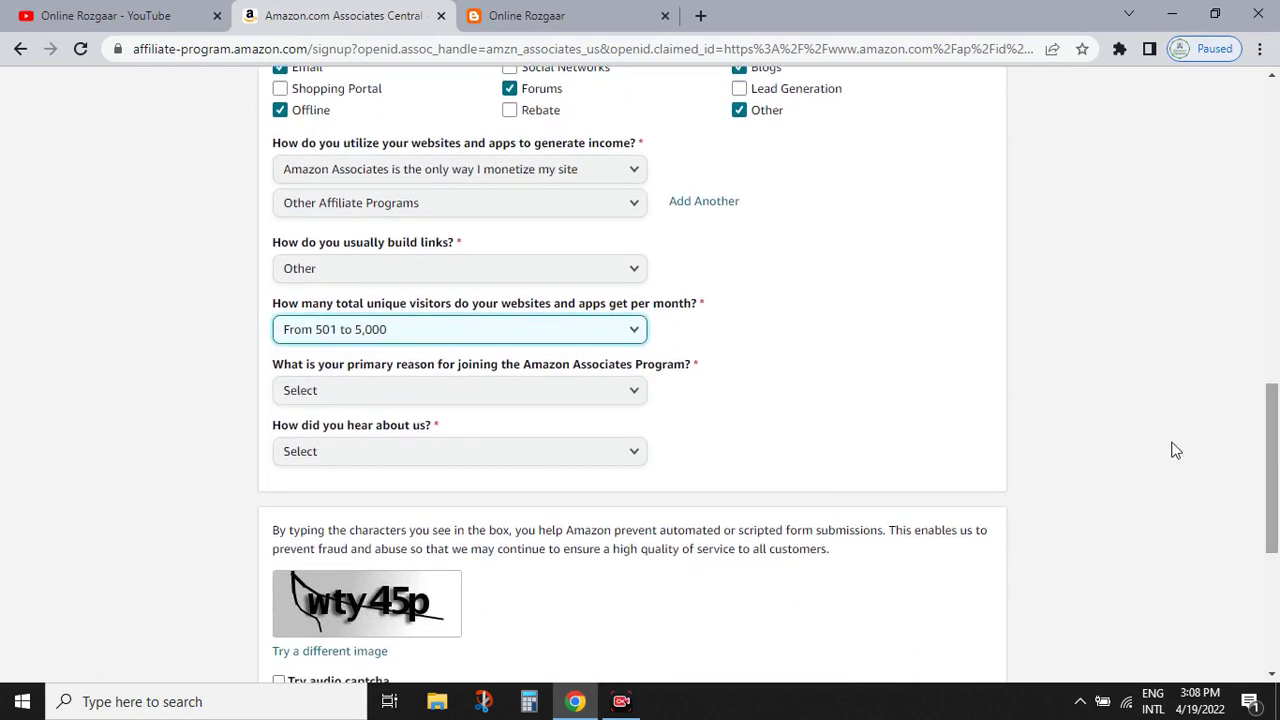
pyautogui.click(390, 338)
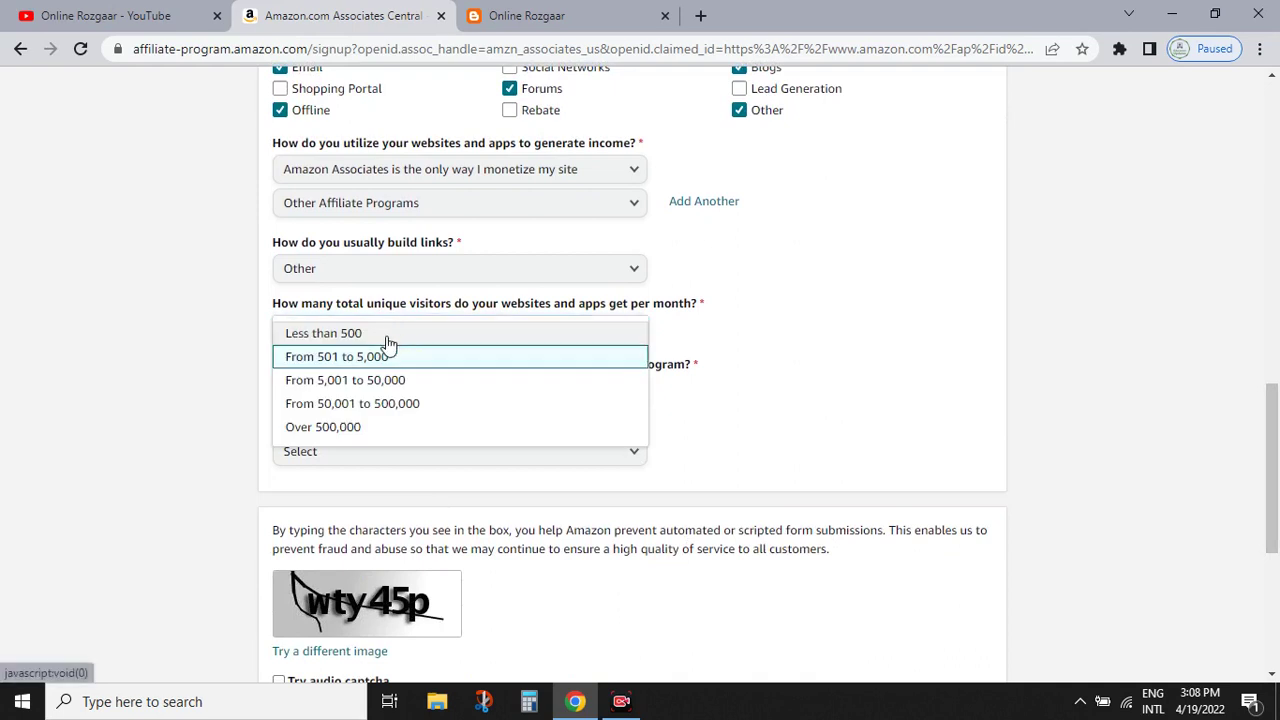
pyautogui.click(760, 372)
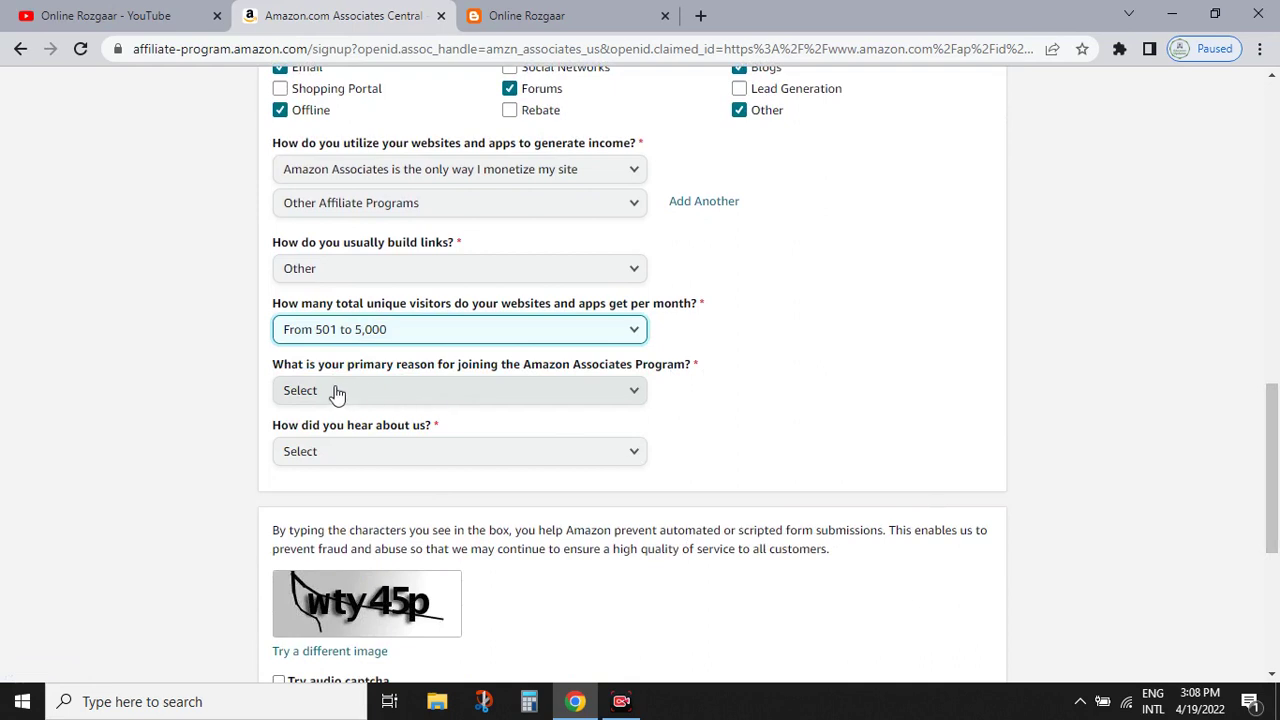
pyautogui.click(555, 398)
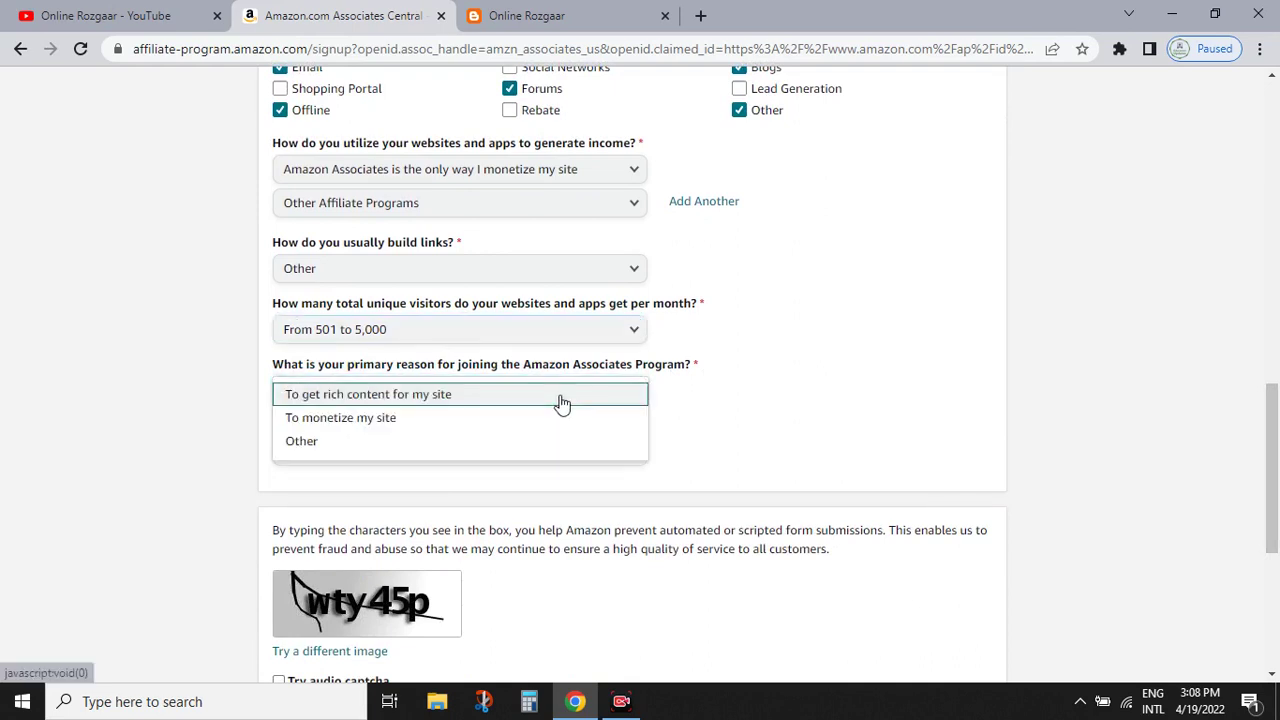
pyautogui.click(408, 445)
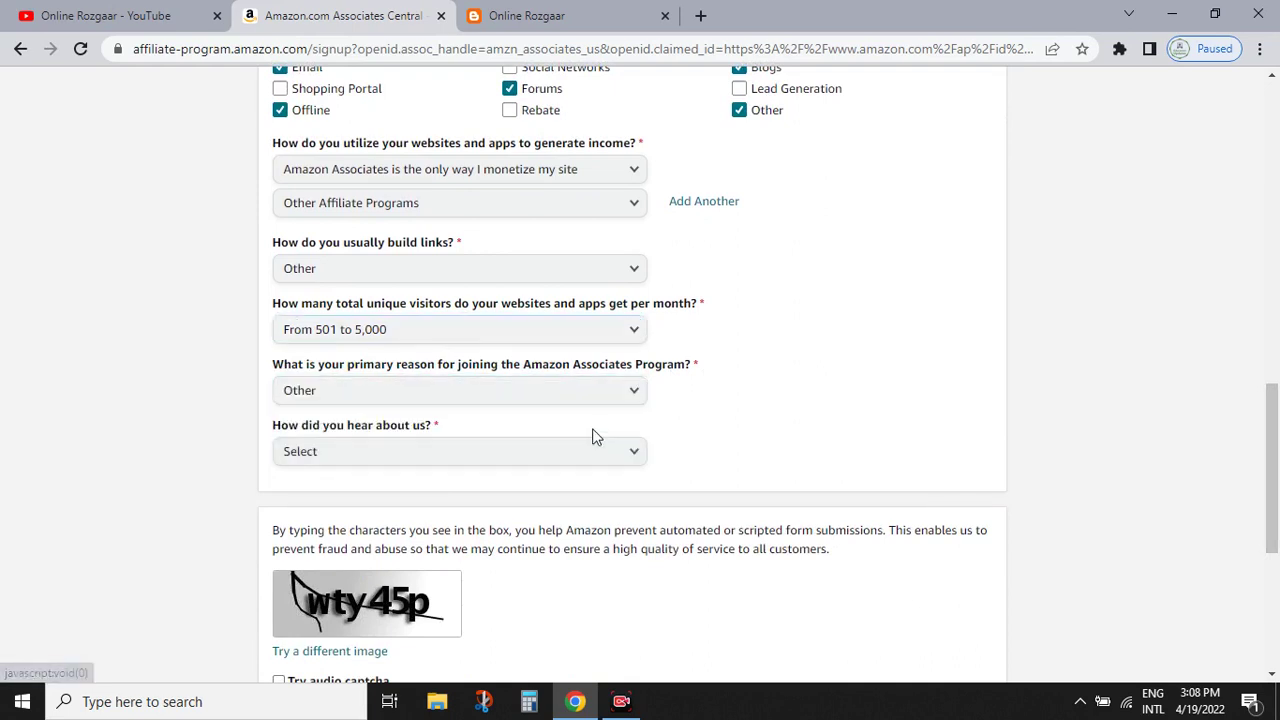
pyautogui.click(386, 460)
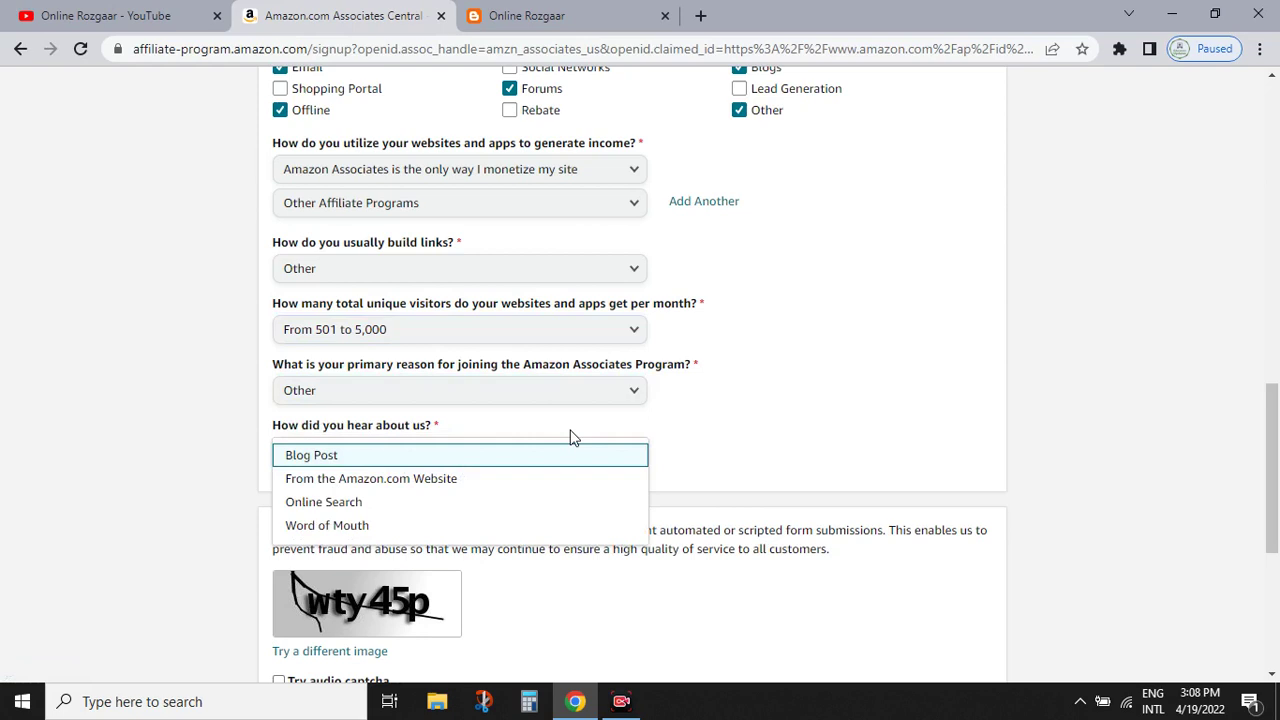
pyautogui.click(343, 502)
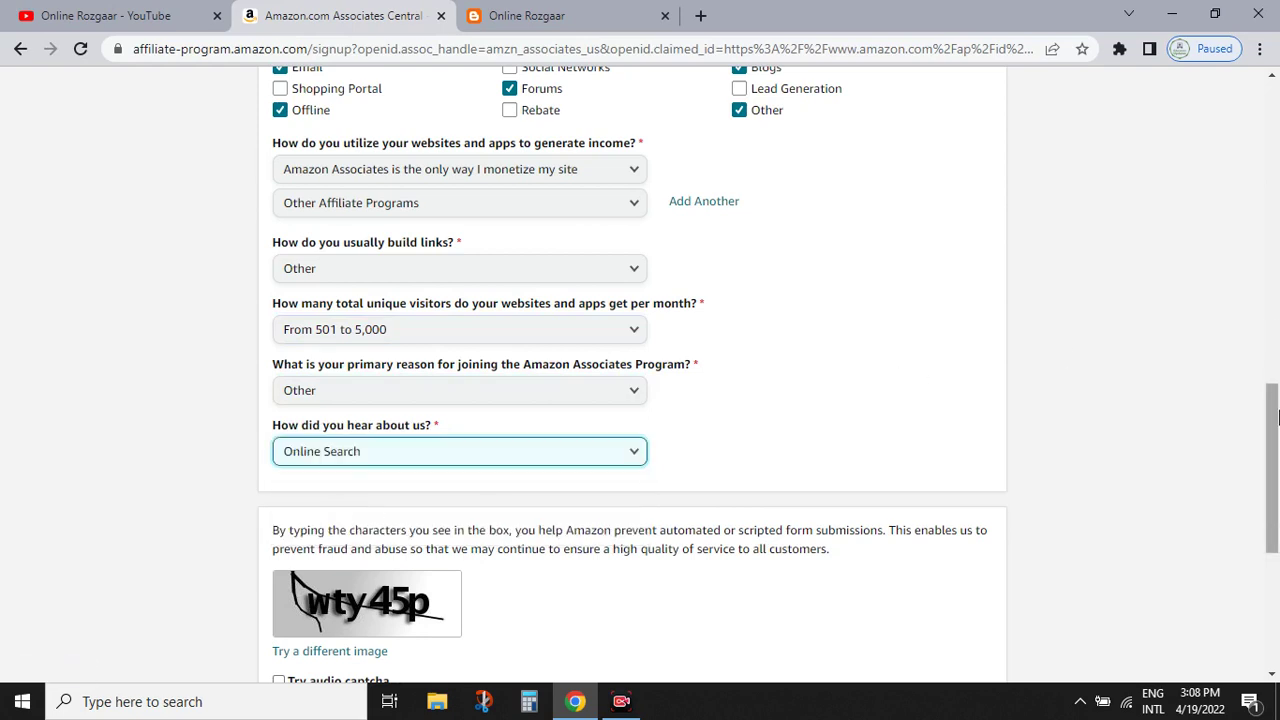
# - Enter the captcha characters shown, correcting a mistyped character
pyautogui.scroll(-2, 538, 434)
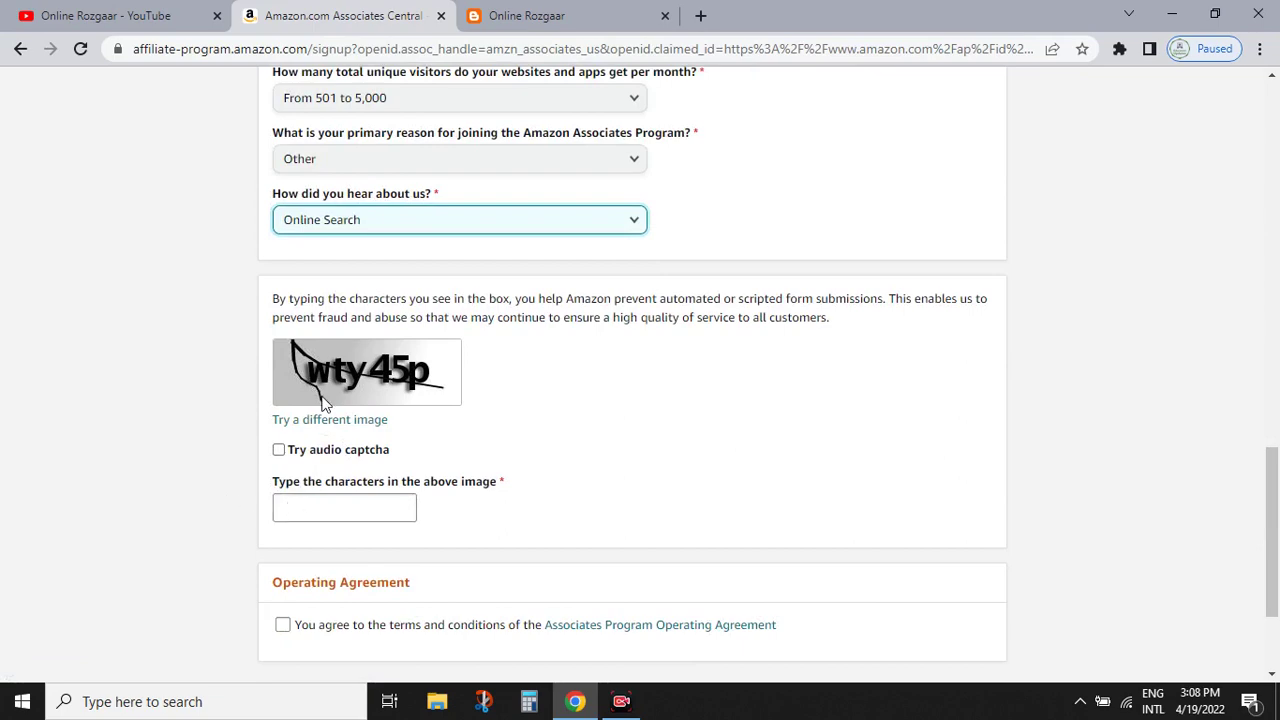
pyautogui.scroll(5, 320, 395)
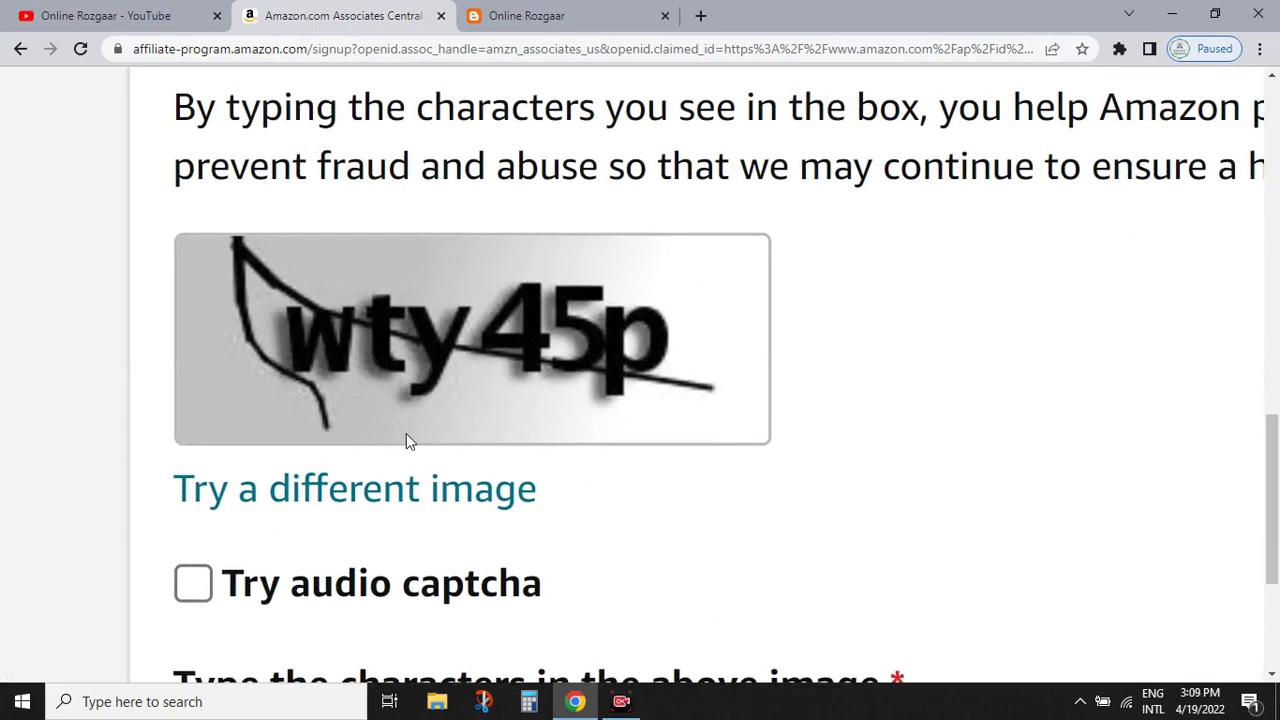
pyautogui.scroll(-5, 406, 440)
pyautogui.scroll(-2, 928, 500)
pyautogui.click(366, 441)
pyautogui.write('w')
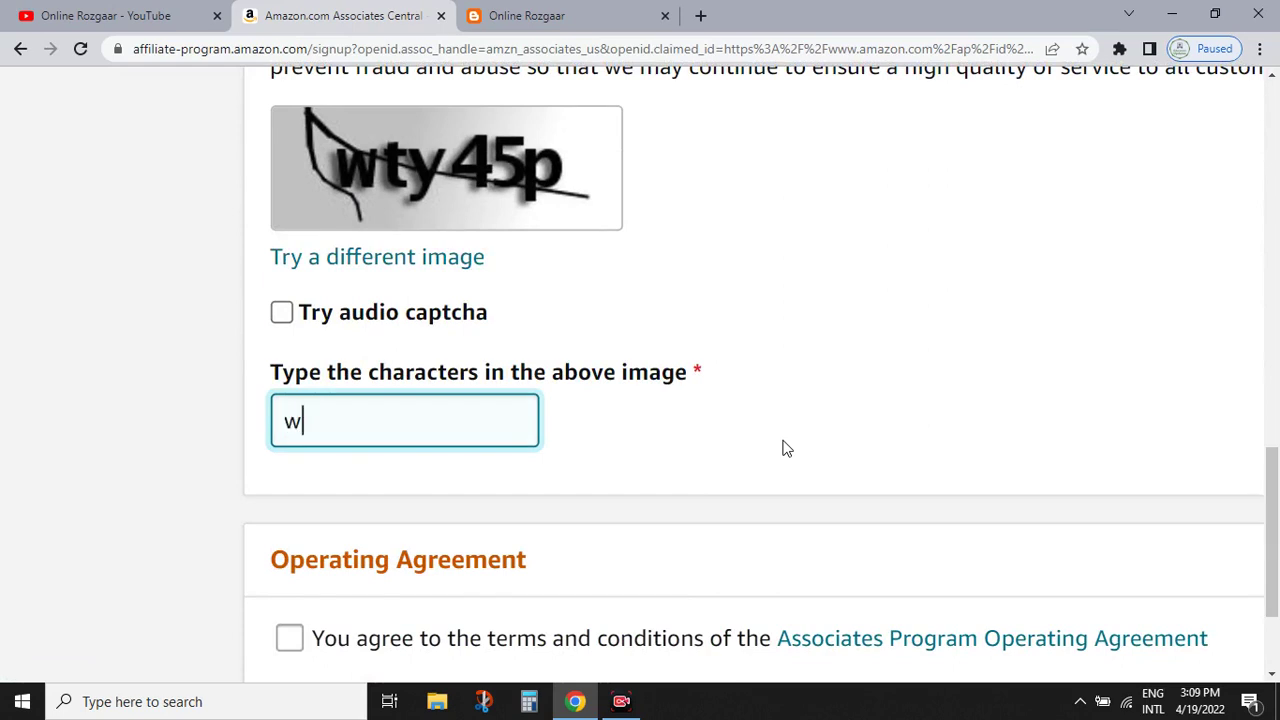
pyautogui.write('ty45')
pyautogui.press('BackSpace')
pyautogui.write('45p')
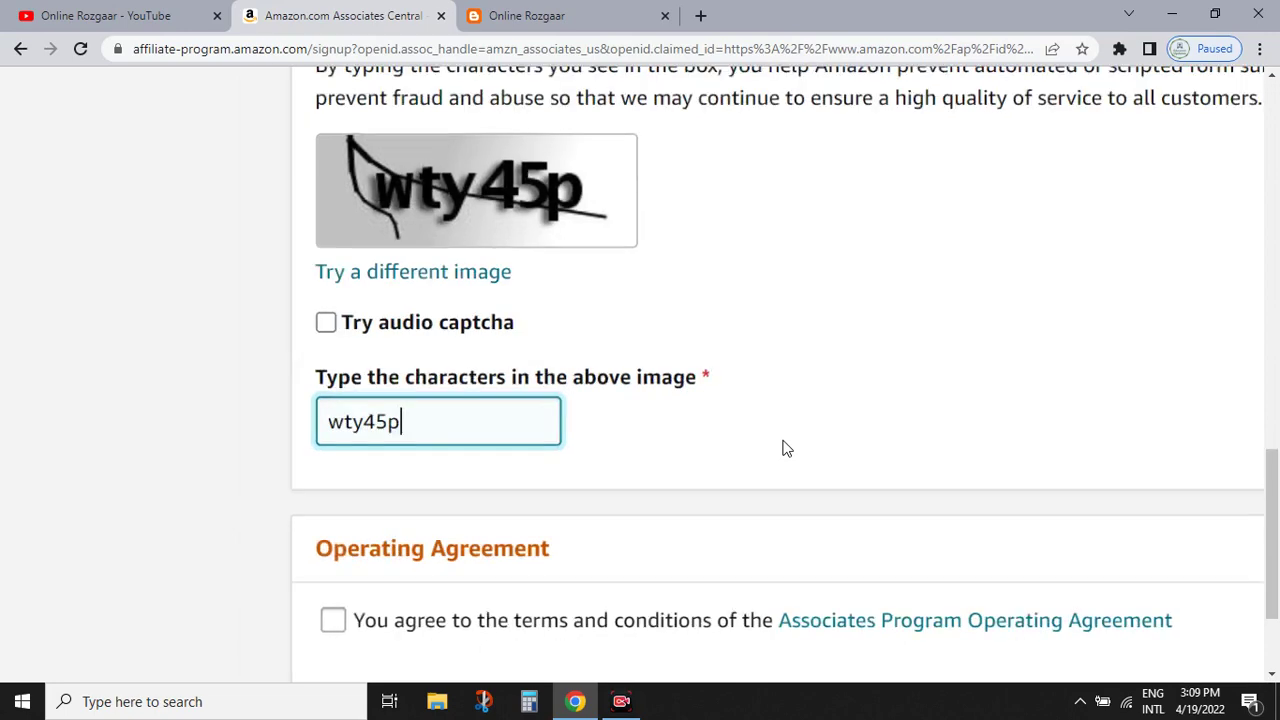
pyautogui.hotkey('ctrl', '-')
# - Accept the Associates Program Operating Agreement and submit the signup form with Finish
pyautogui.scroll(-3, 289, 495)
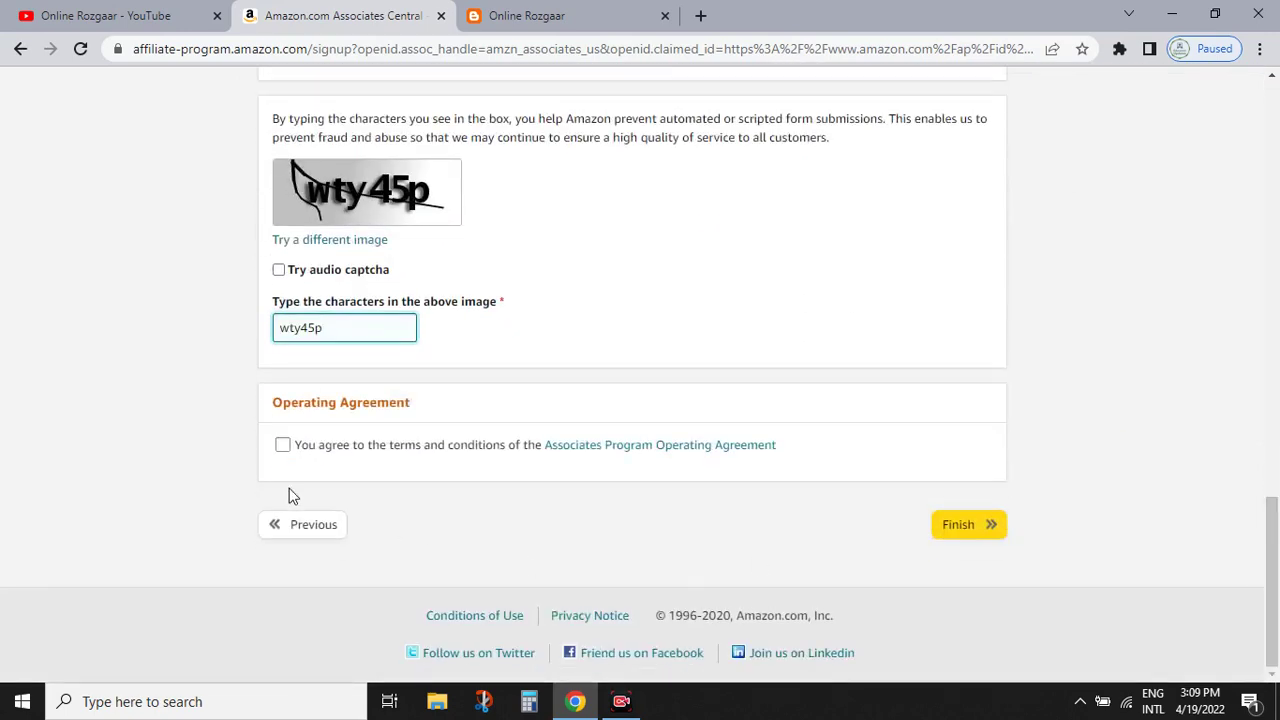
pyautogui.scroll(8, 287, 480)
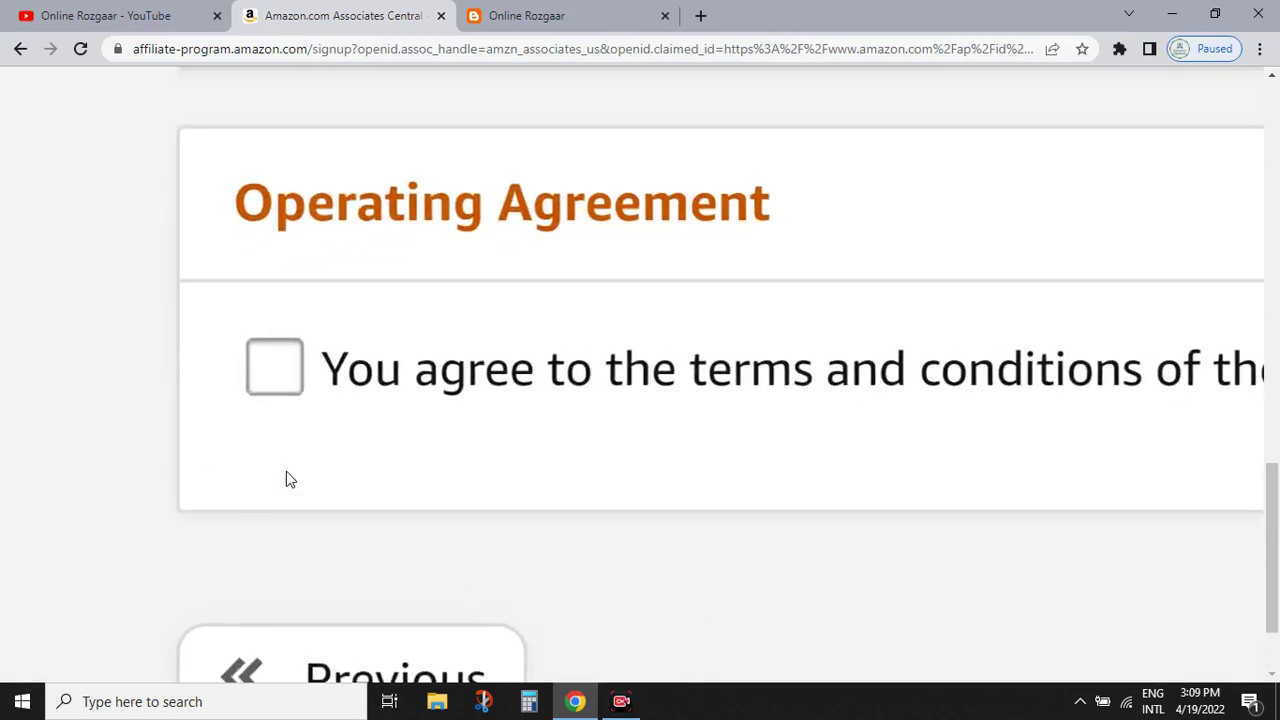
pyautogui.click(268, 373)
pyautogui.scroll(-8, 297, 447)
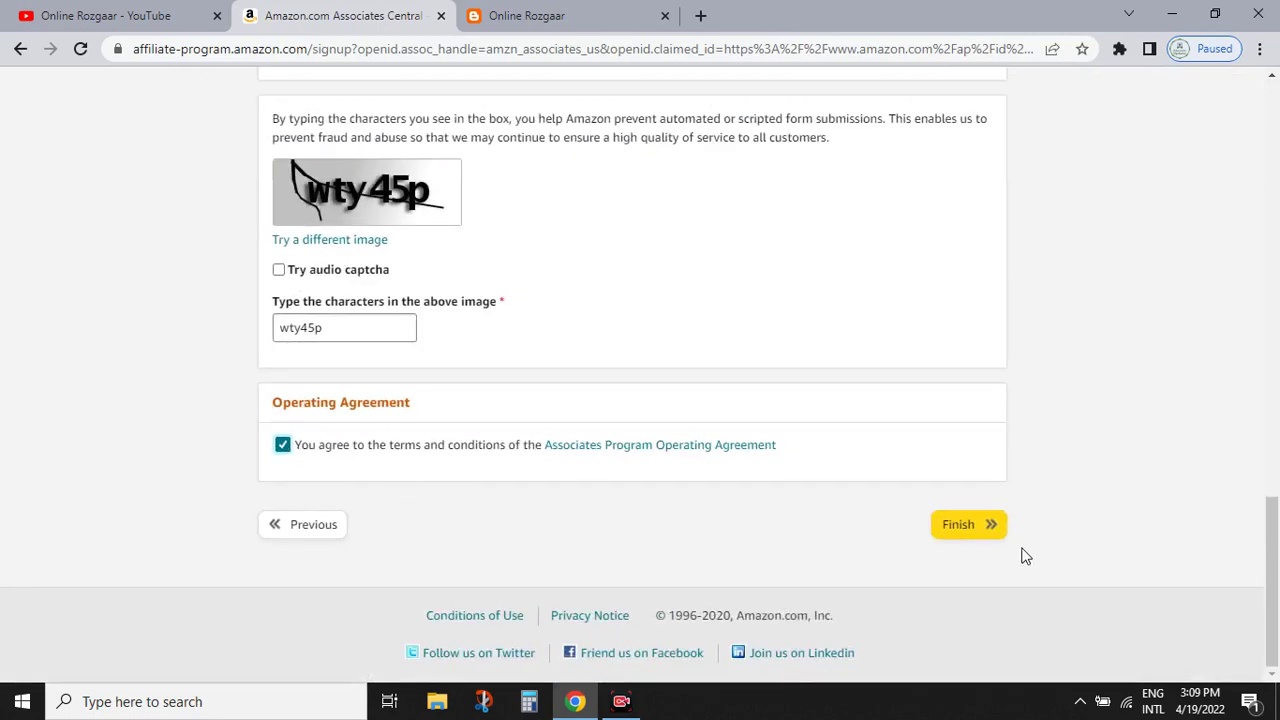
pyautogui.scroll(5, 988, 528)
pyautogui.scroll(-5, 990, 530)
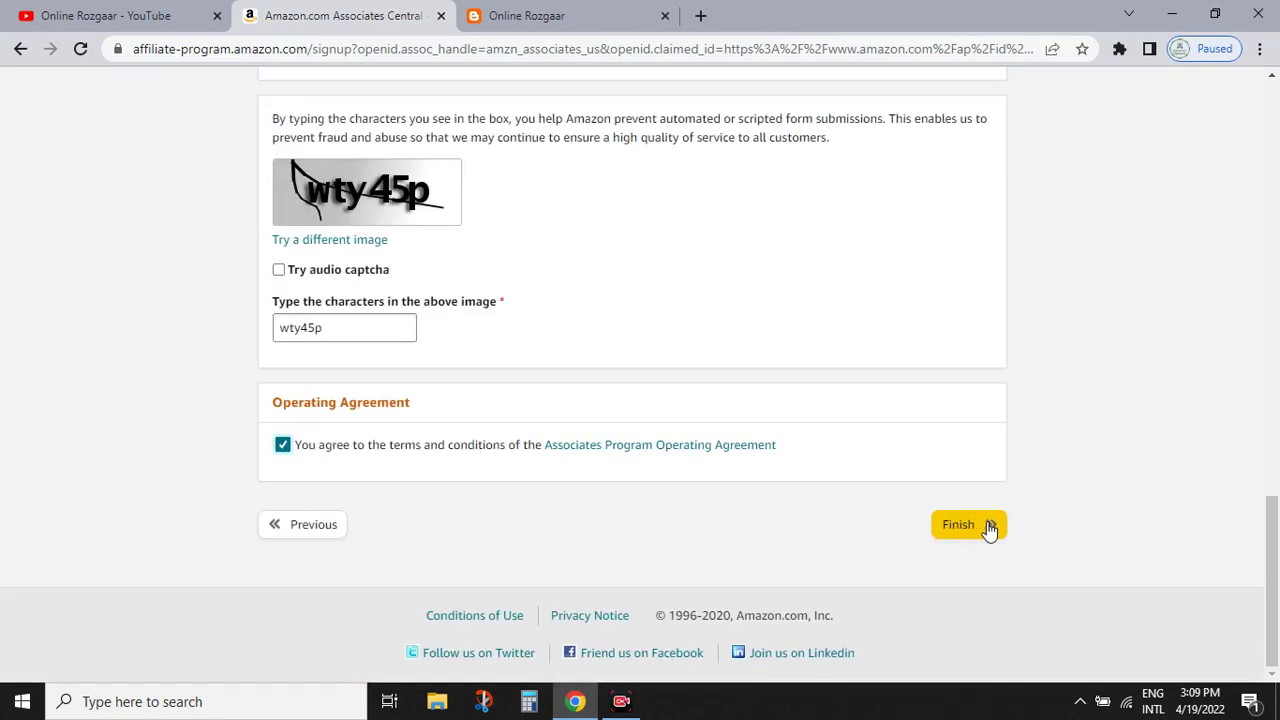
pyautogui.click(970, 527)
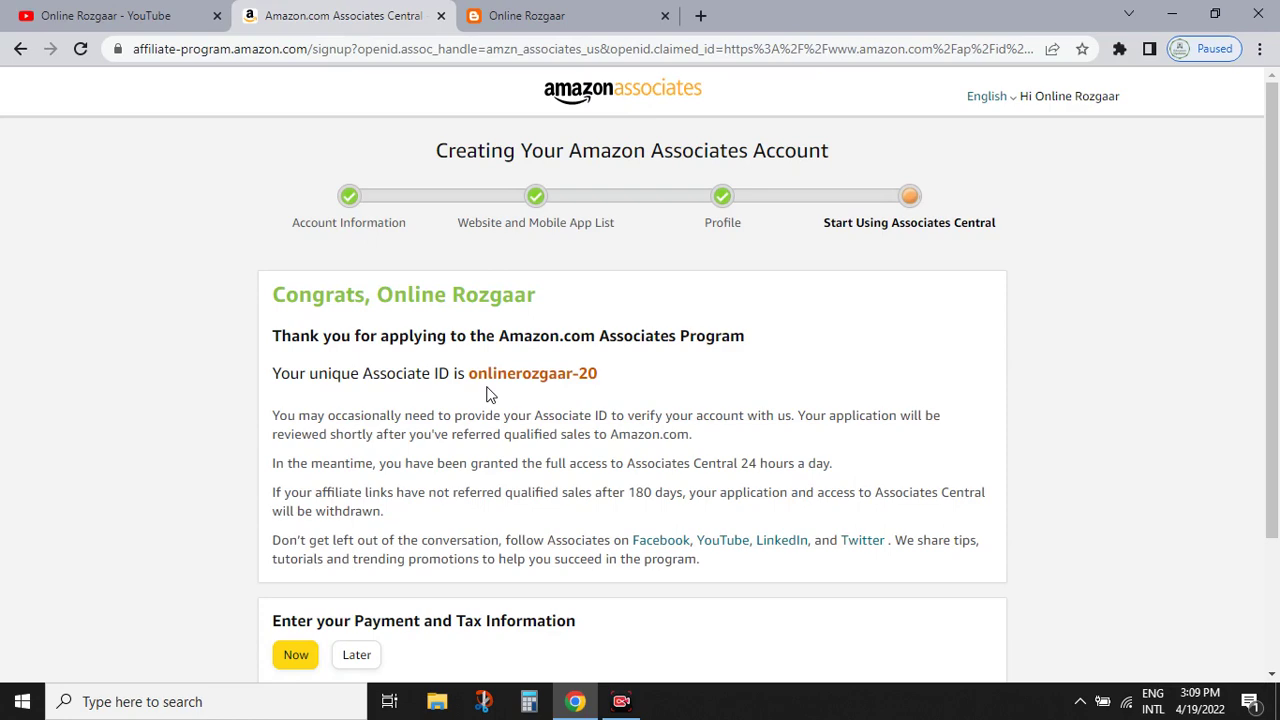
# - Select the new Associate ID on the Congrats page, then scroll to the Payment and Tax Information prompt
pyautogui.scroll(5, 488, 395)
pyautogui.moveTo(432, 347); pyautogui.dragTo(938, 369)
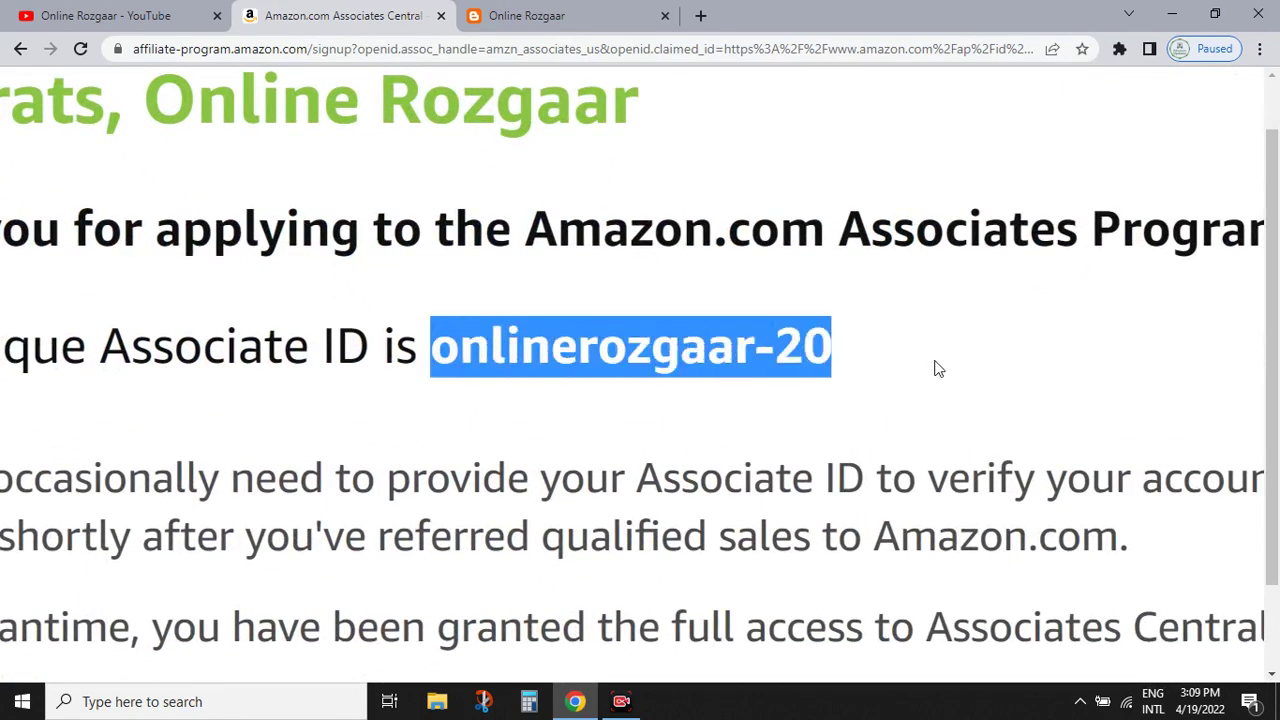
pyautogui.scroll(-5, 943, 371)
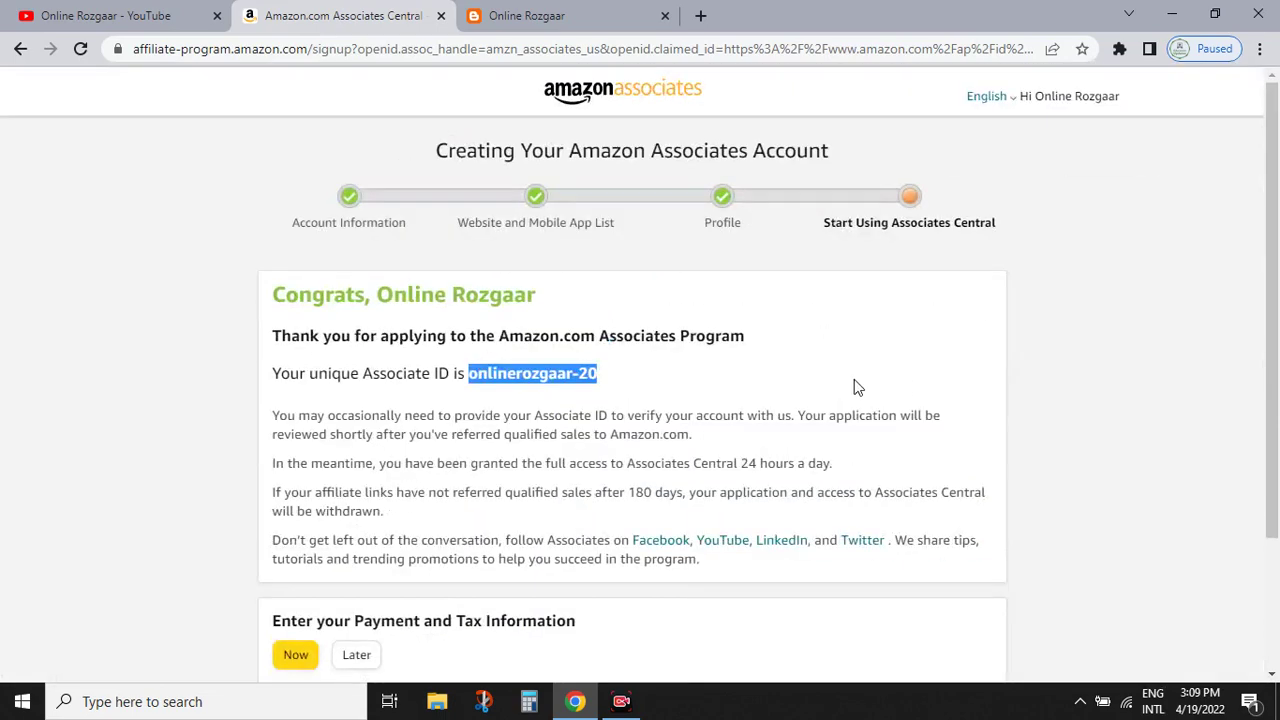
pyautogui.click(513, 382)
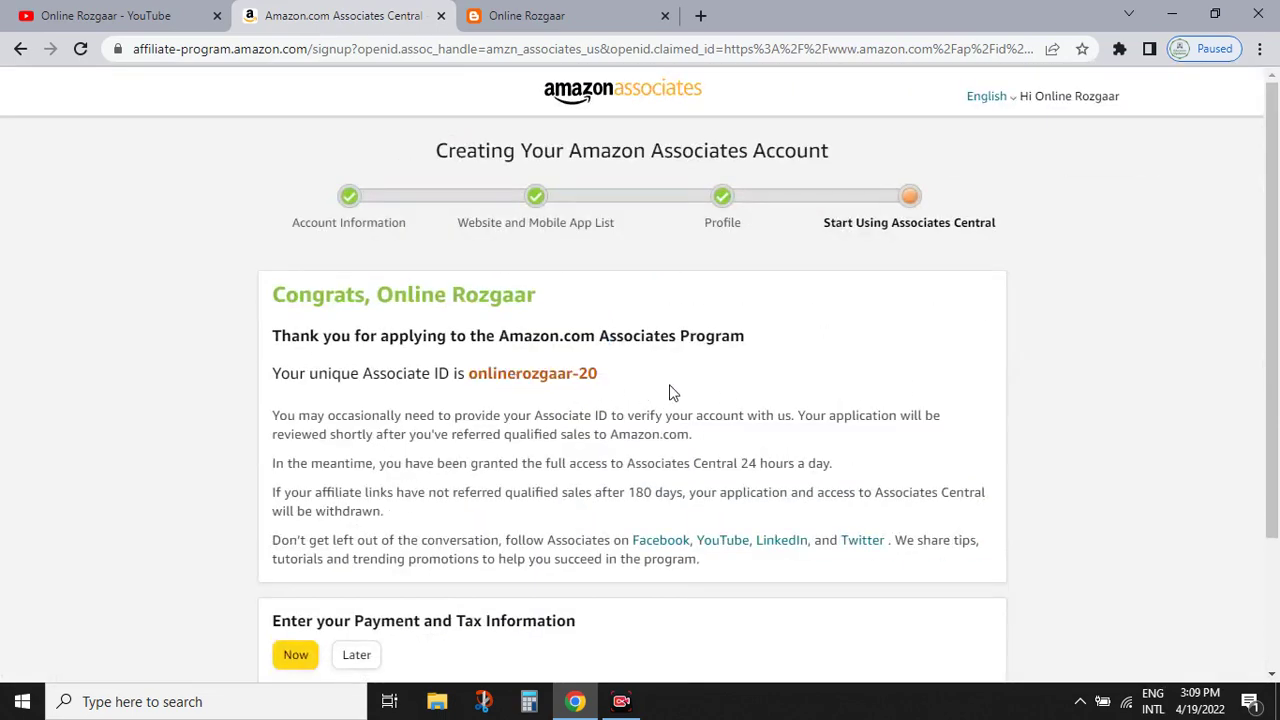
pyautogui.scroll(-1, 1278, 230)
pyautogui.scroll(3, 357, 539)
pyautogui.scroll(-3, 364, 547)
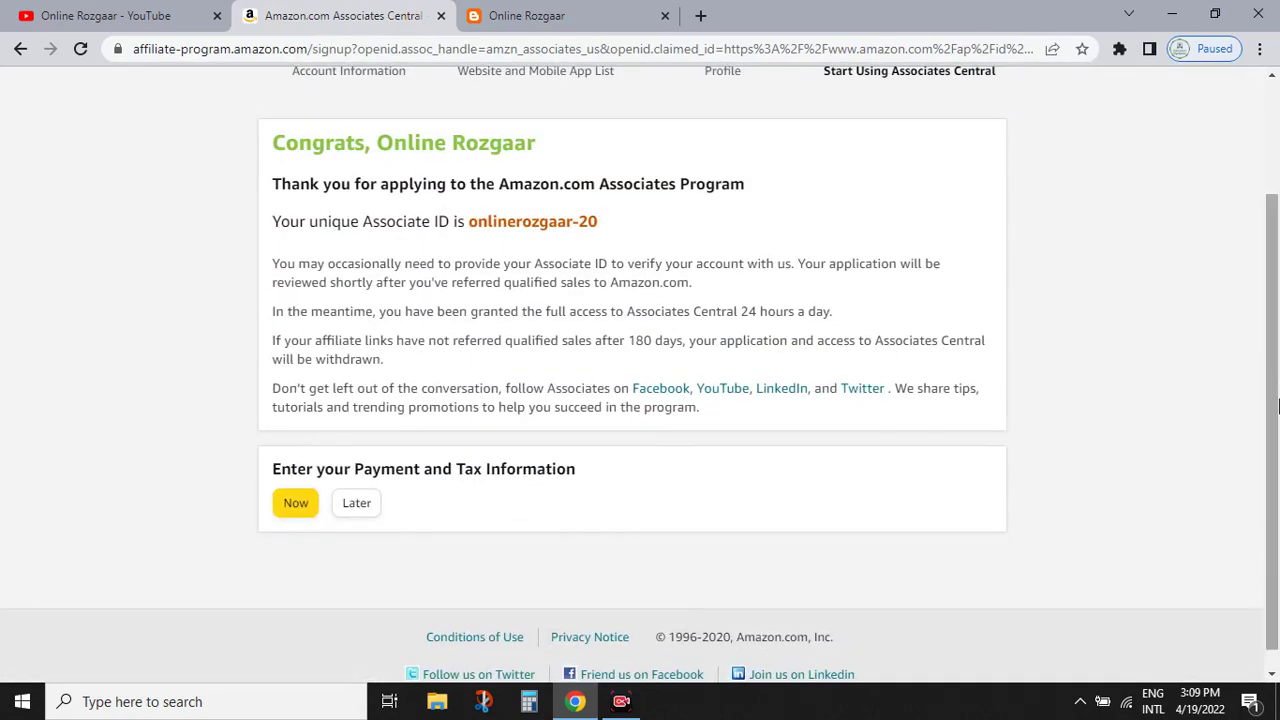
pyautogui.scroll(2, 1275, 296)
pyautogui.moveTo(1274, 296); pyautogui.dragTo(1276, 396)
pyautogui.scroll(3, 191, 593)
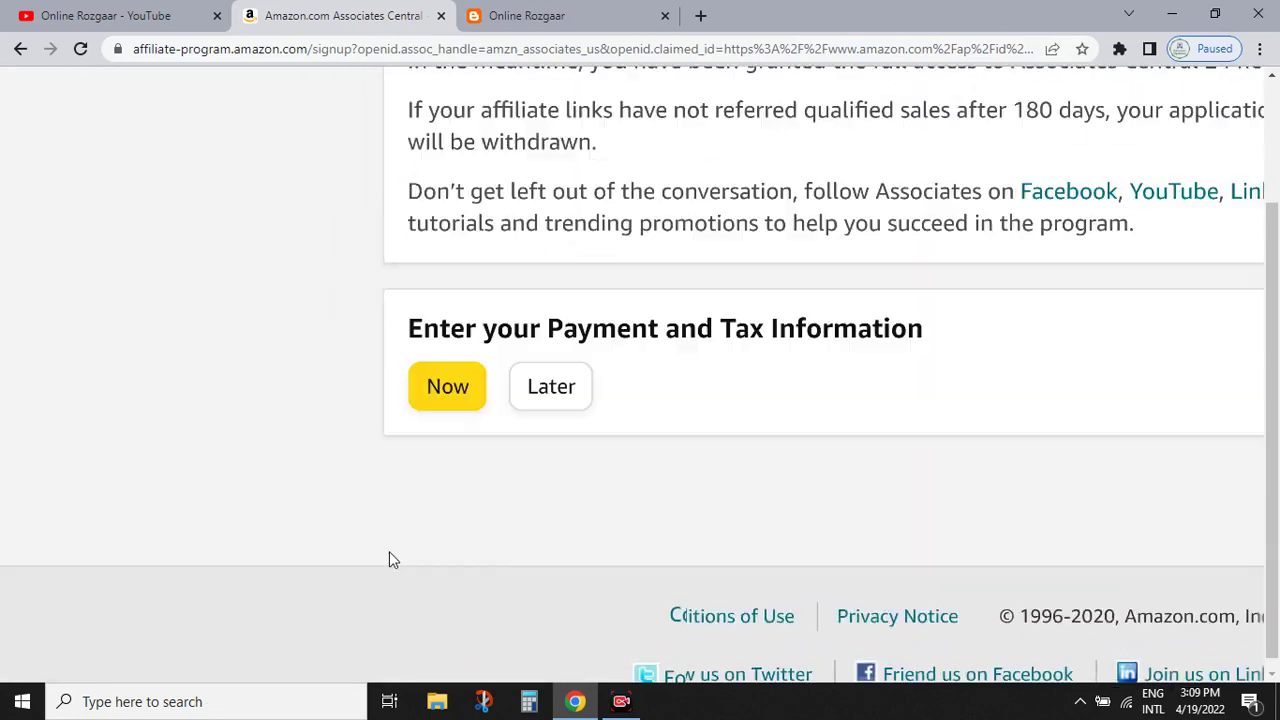
pyautogui.scroll(-1, 500, 530)
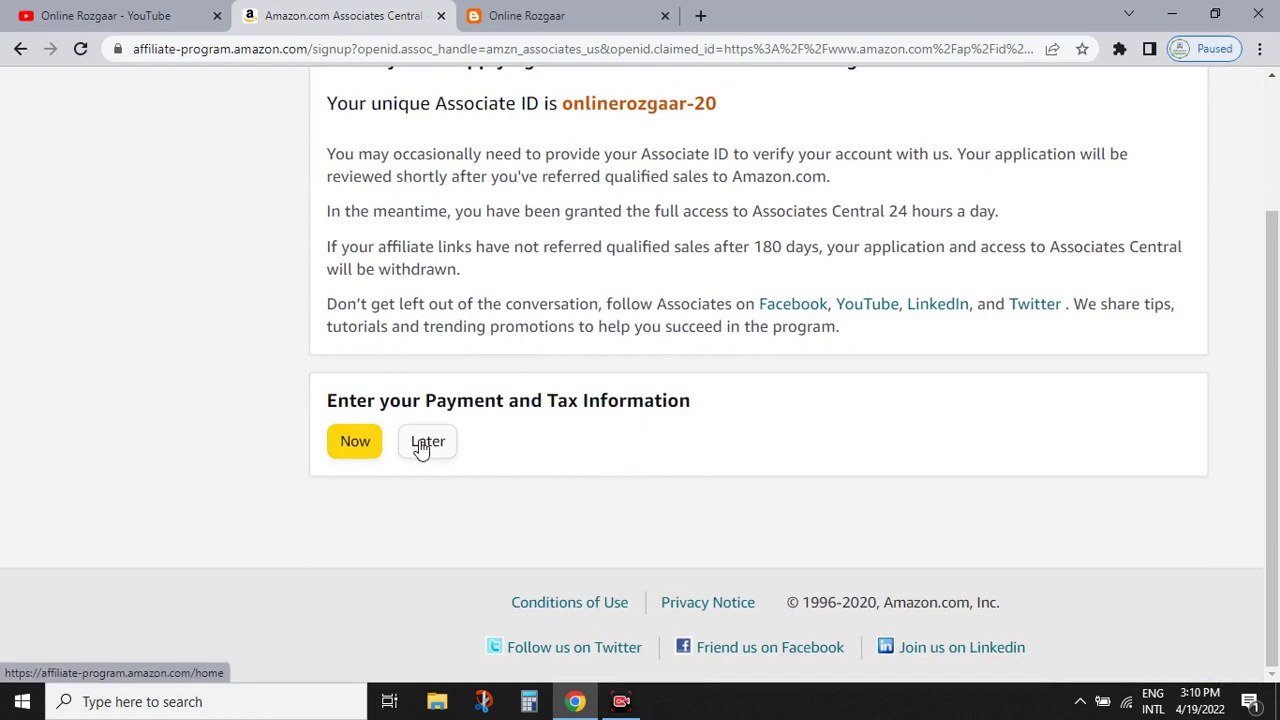
# - Postpone payment setup with Later, dismiss the welcome tour, and open the Tax Information form
pyautogui.click(427, 442)
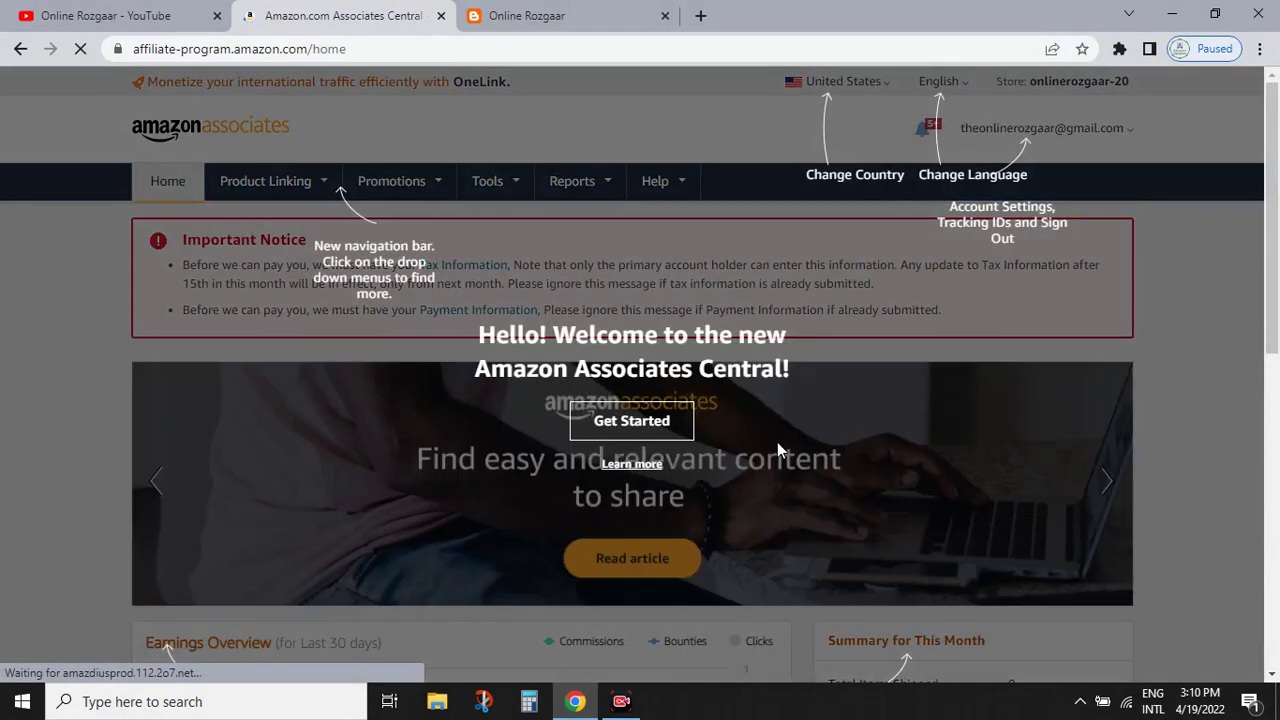
pyautogui.click(652, 432)
pyautogui.scroll(-5, 1278, 205)
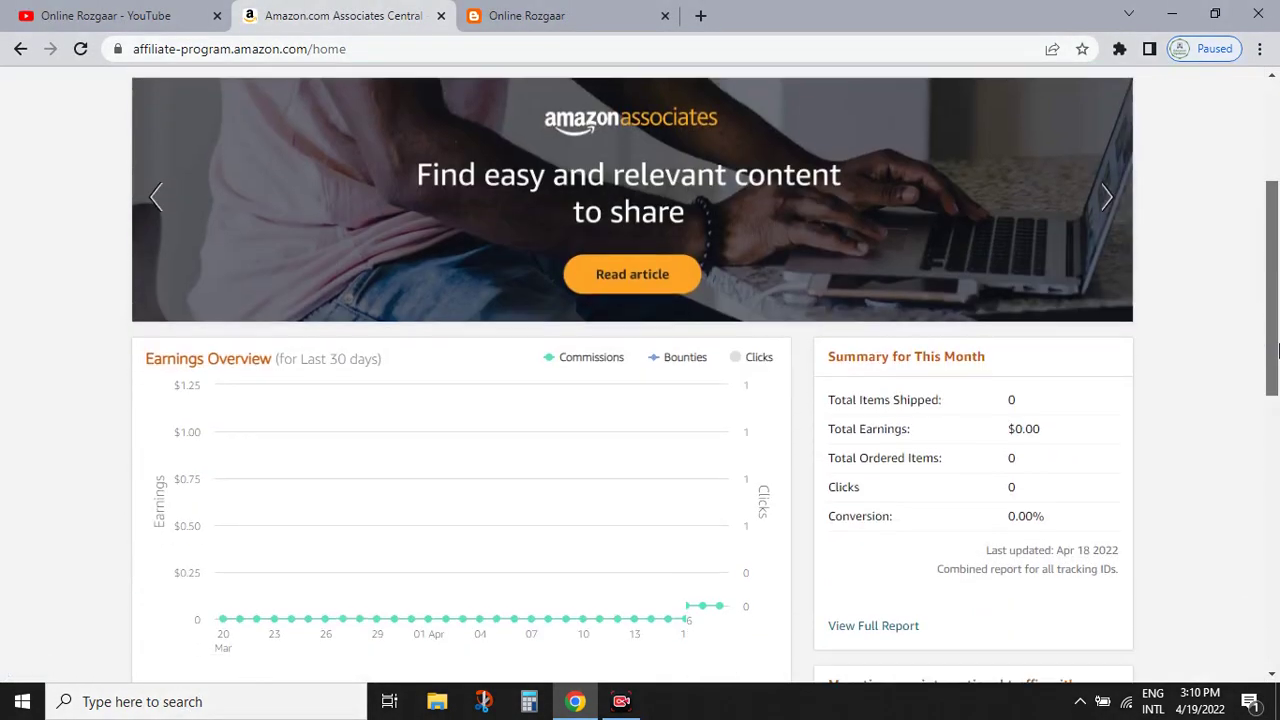
pyautogui.moveTo(1262, 371); pyautogui.dragTo(1275, 145)
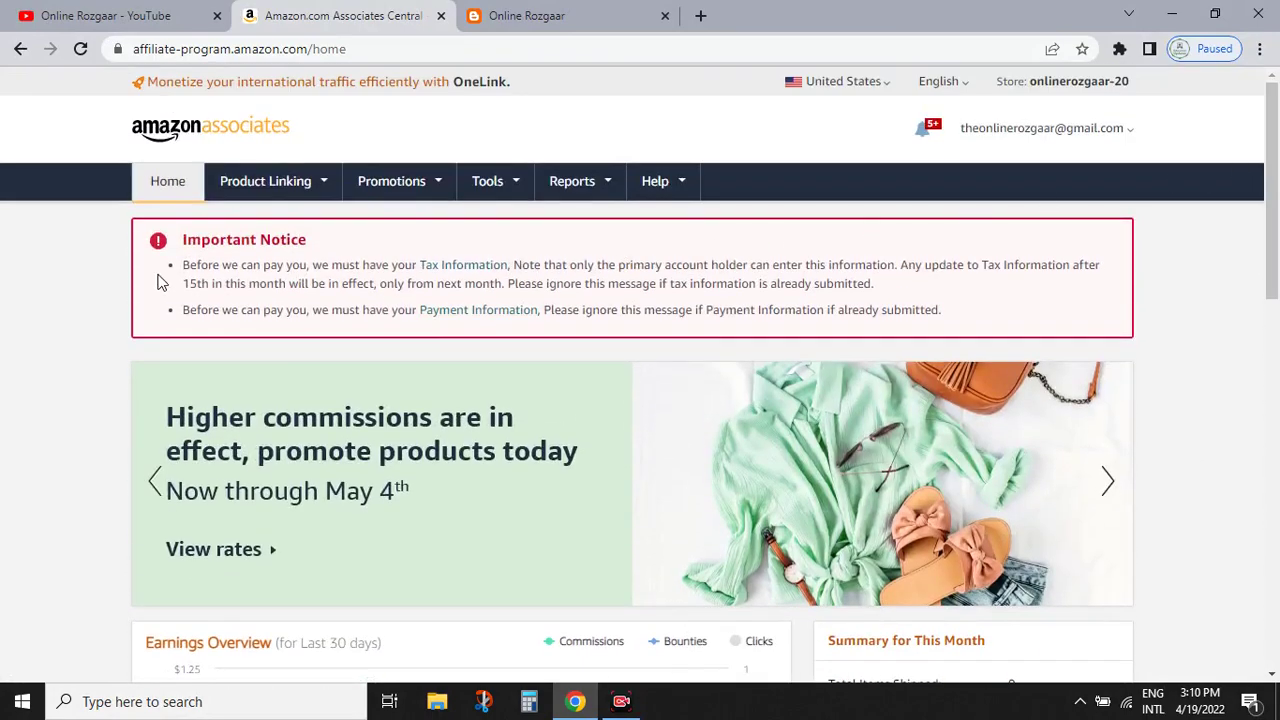
pyautogui.keyDown('ctrl'); pyautogui.scroll(5, 284, 290); pyautogui.keyUp('ctrl')
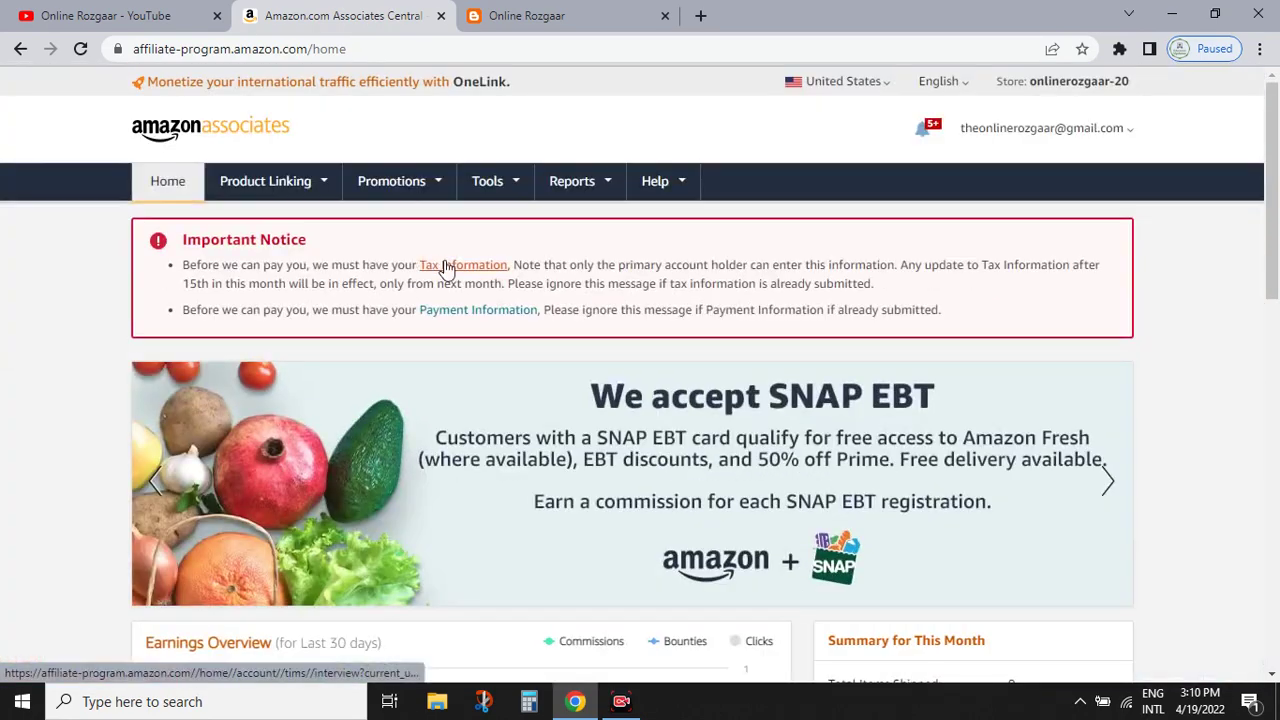
pyautogui.click(429, 262)
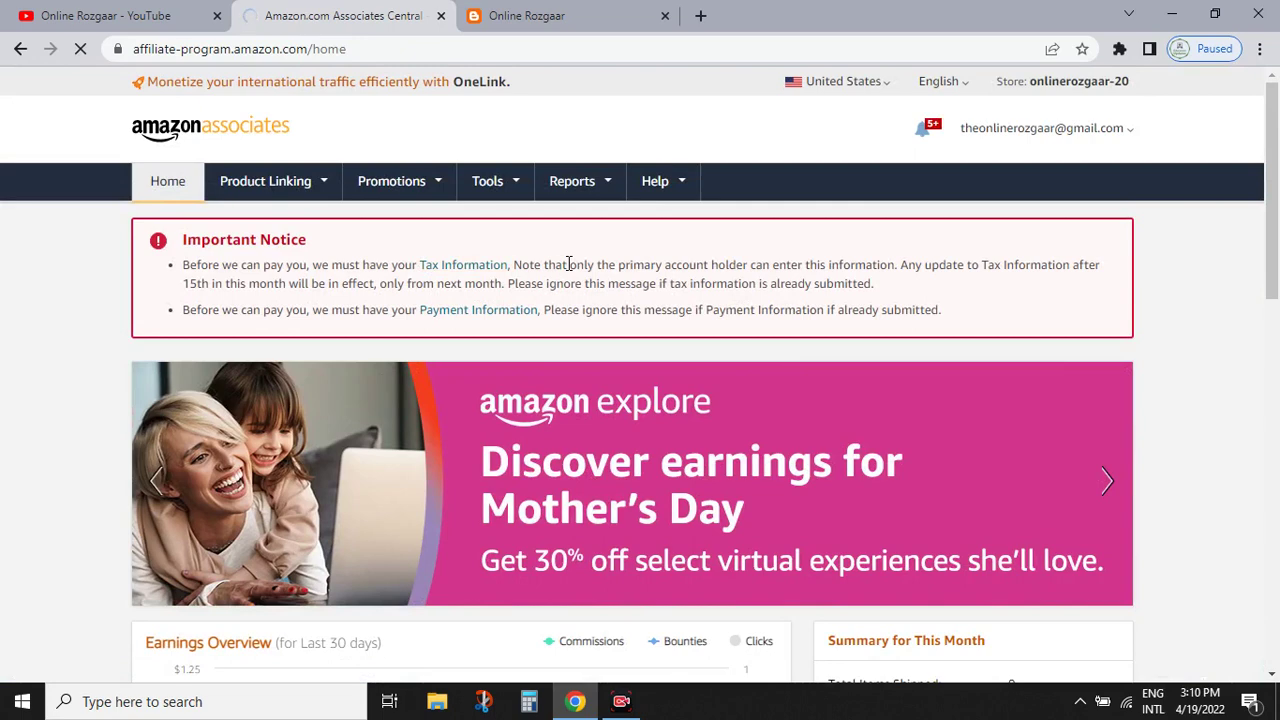